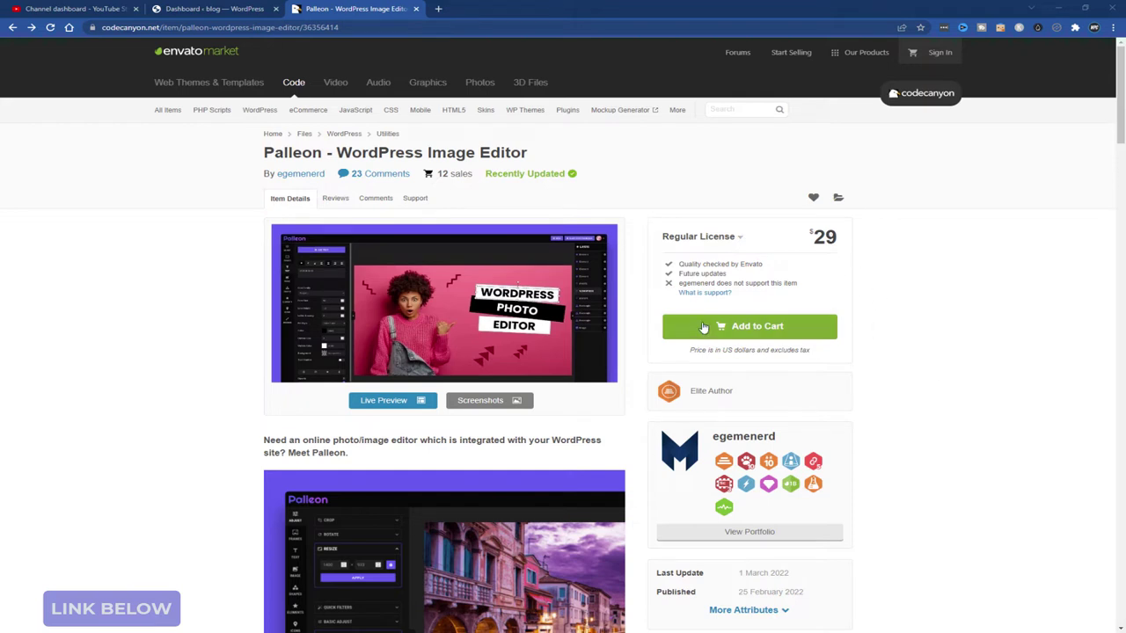
scroll(221, 273, down, 3)
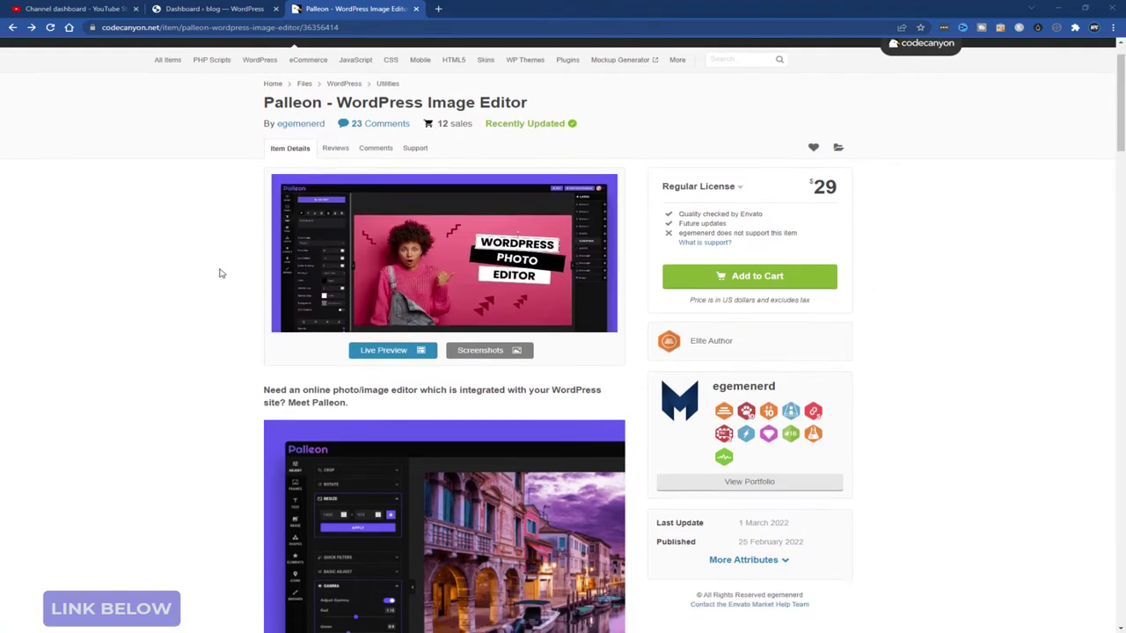
scroll(221, 273, down, 2)
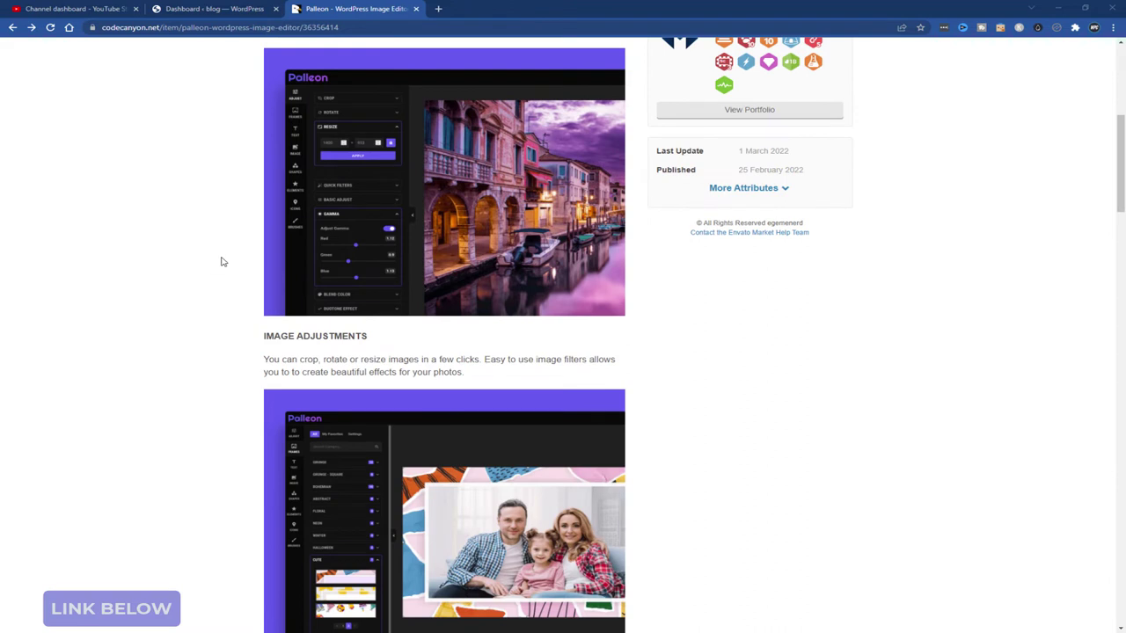
scroll(199, 251, down, 2)
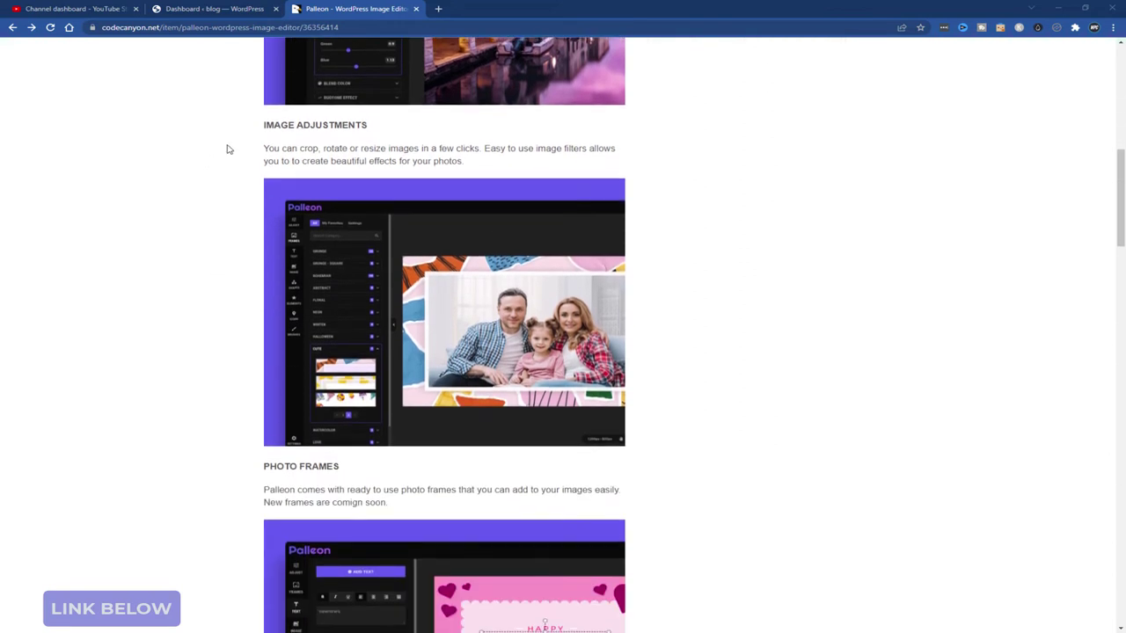
scroll(251, 246, down, 2)
scroll(274, 304, down, 2)
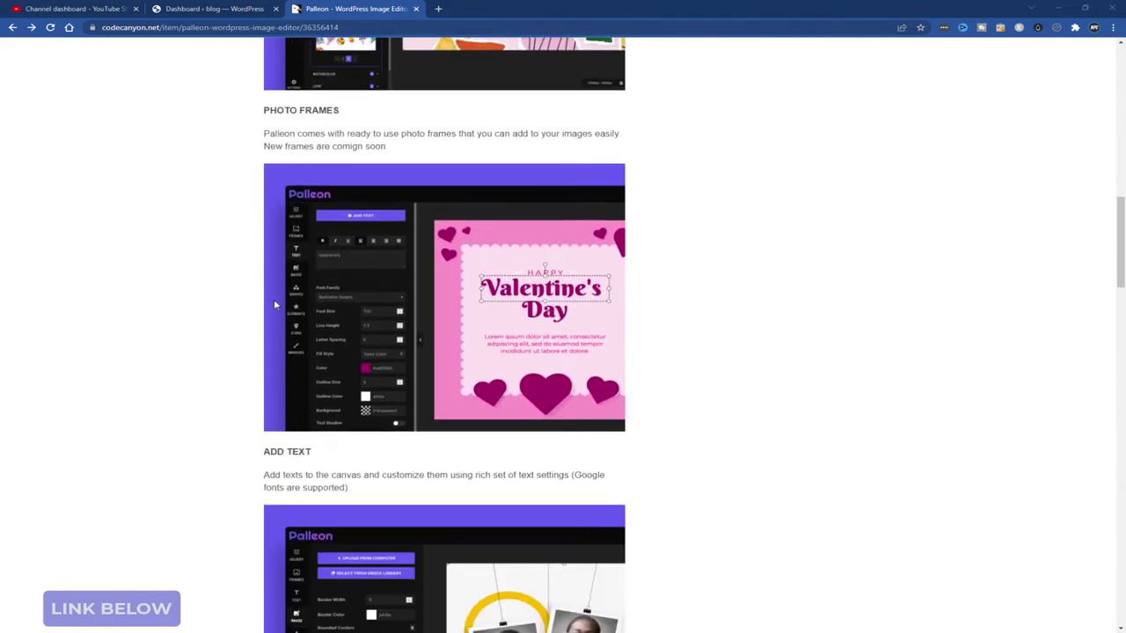
scroll(238, 211, down, 2)
scroll(234, 251, down, 2)
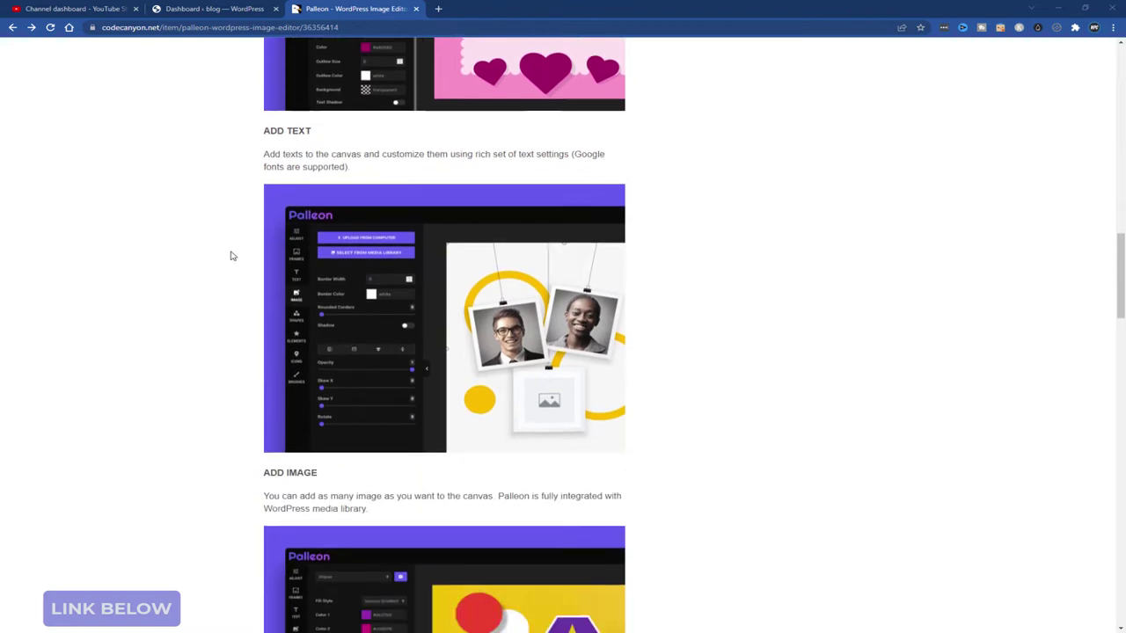
scroll(232, 255, down, 2)
scroll(223, 276, down, 3)
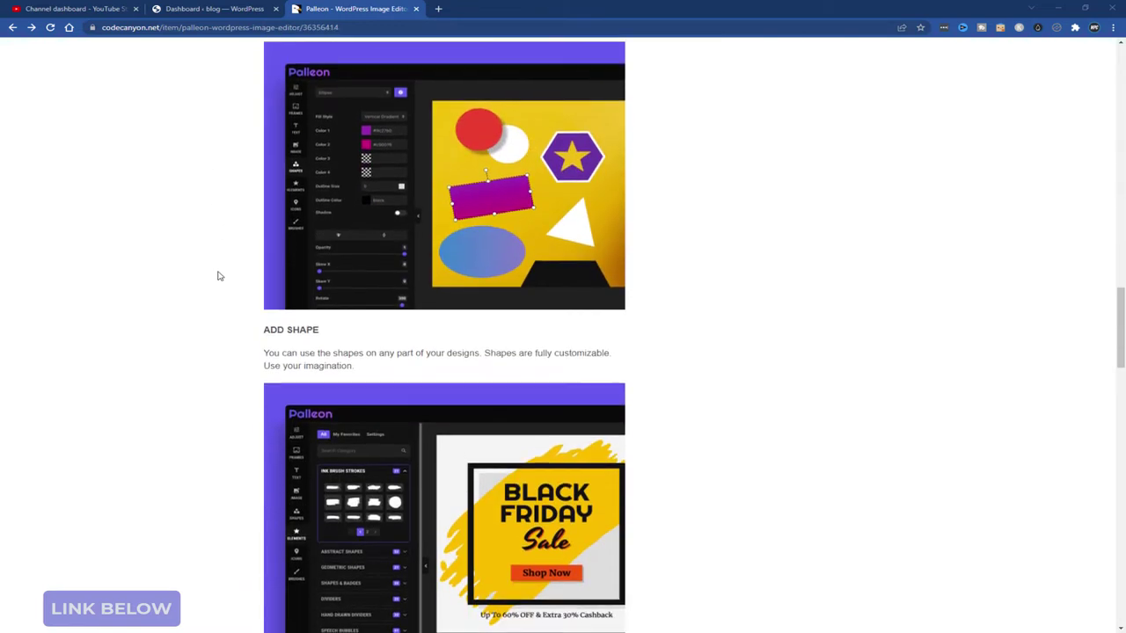
scroll(220, 276, down, 4)
scroll(224, 304, down, 2)
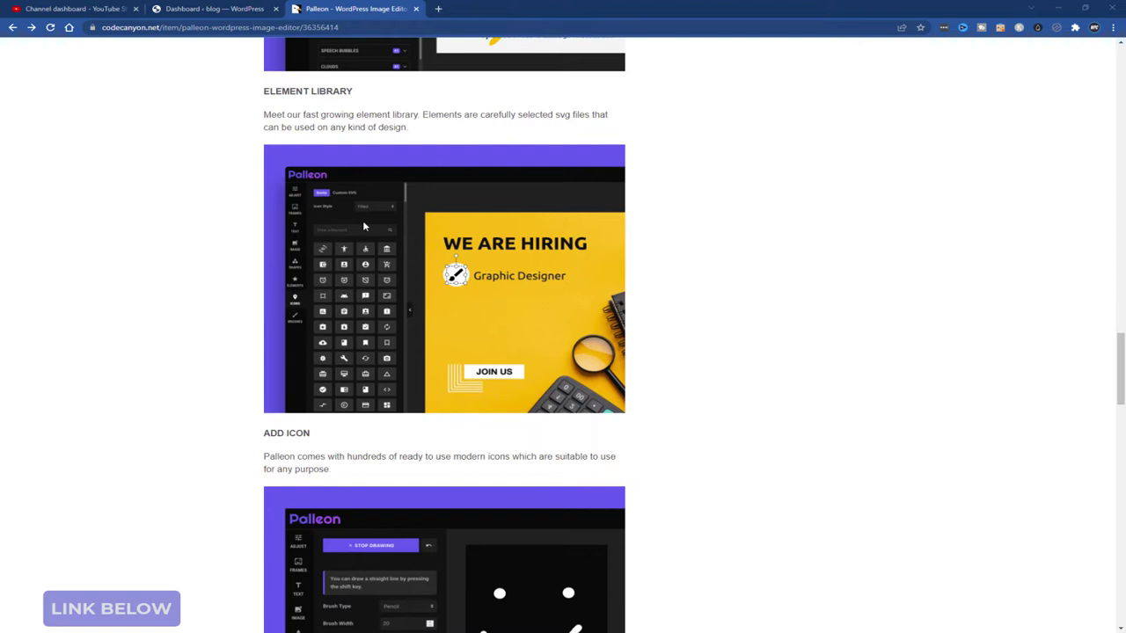
scroll(321, 277, down, 2)
scroll(323, 307, down, 2)
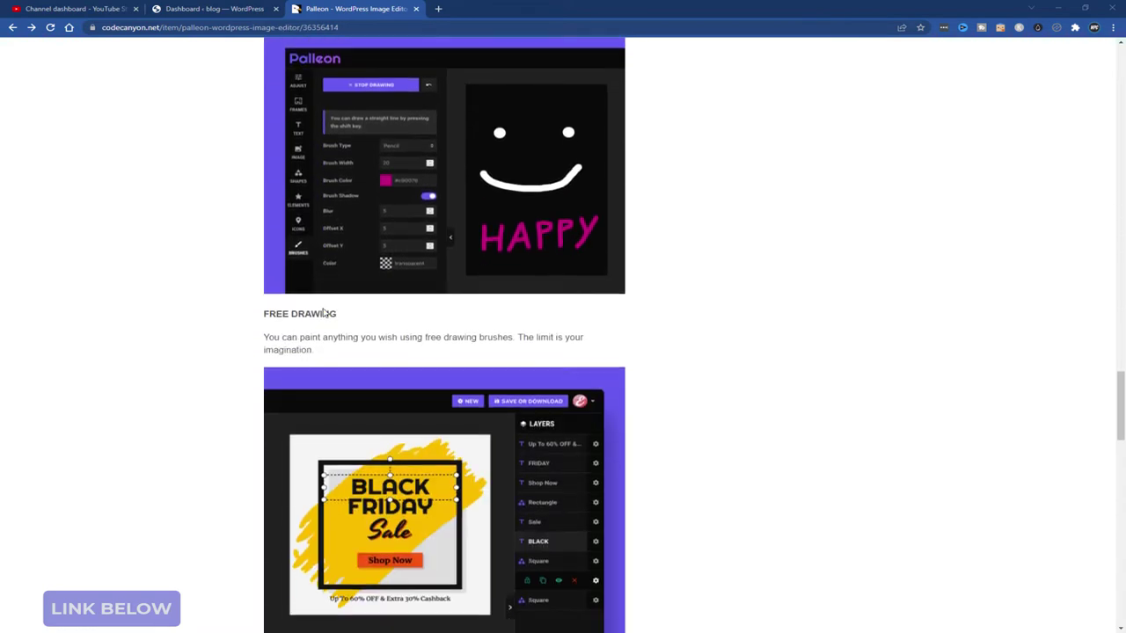
scroll(233, 388, down, 3)
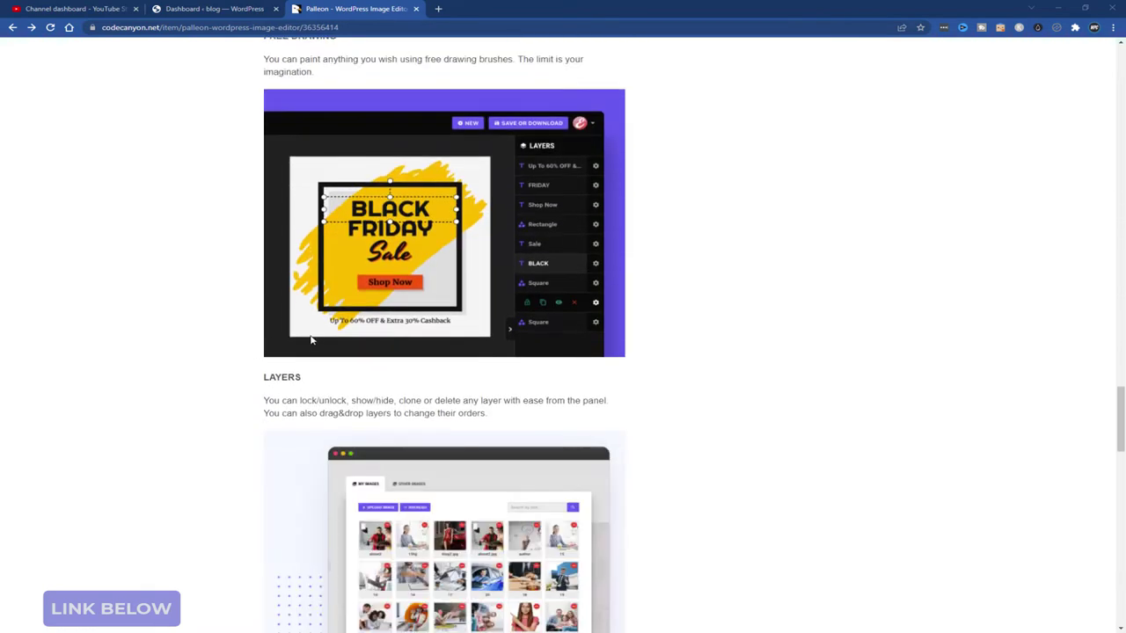
scroll(299, 338, down, 2)
scroll(299, 339, up, 1)
scroll(298, 339, down, 3)
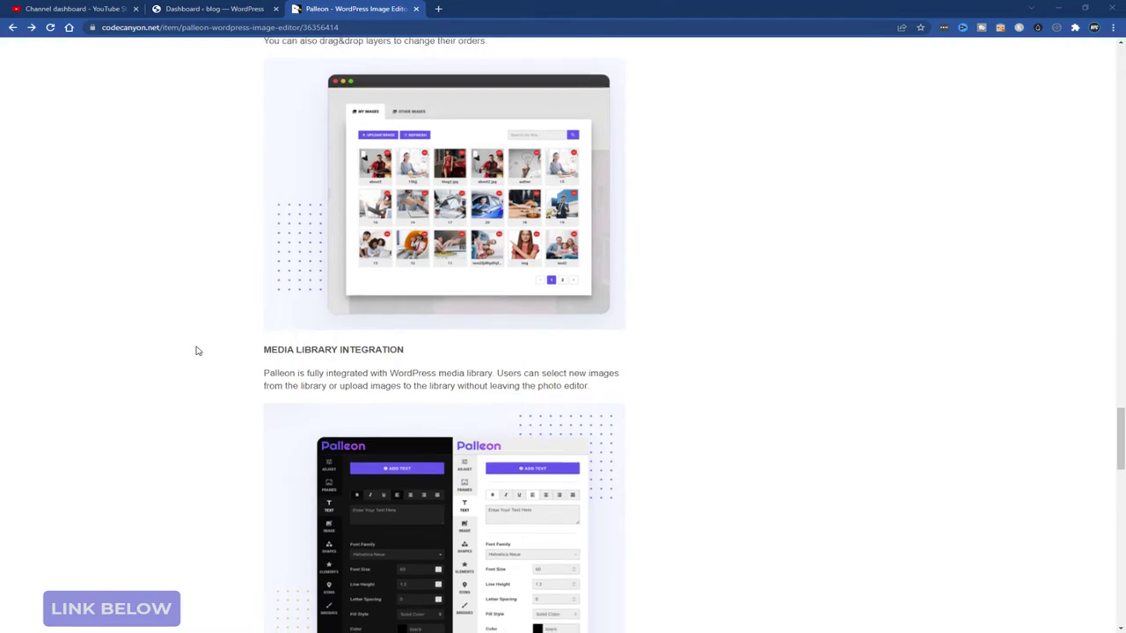
scroll(196, 349, down, 6)
drag(1122, 441, 1046, 57)
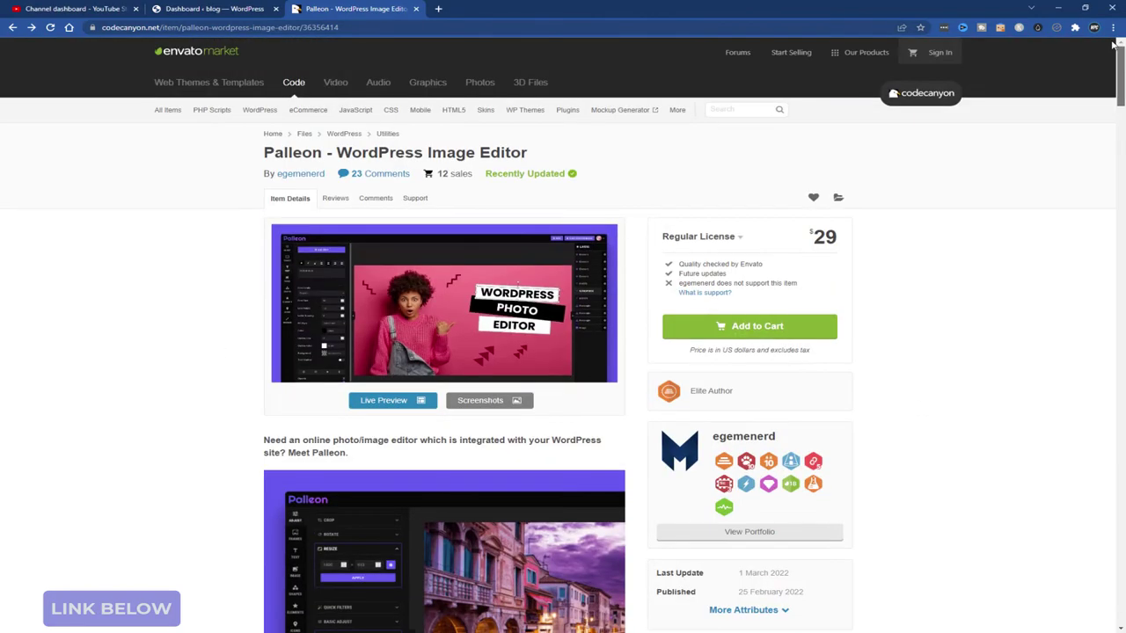
Go to the WordPress admin and open the Palleon Settings page.
click(215, 9)
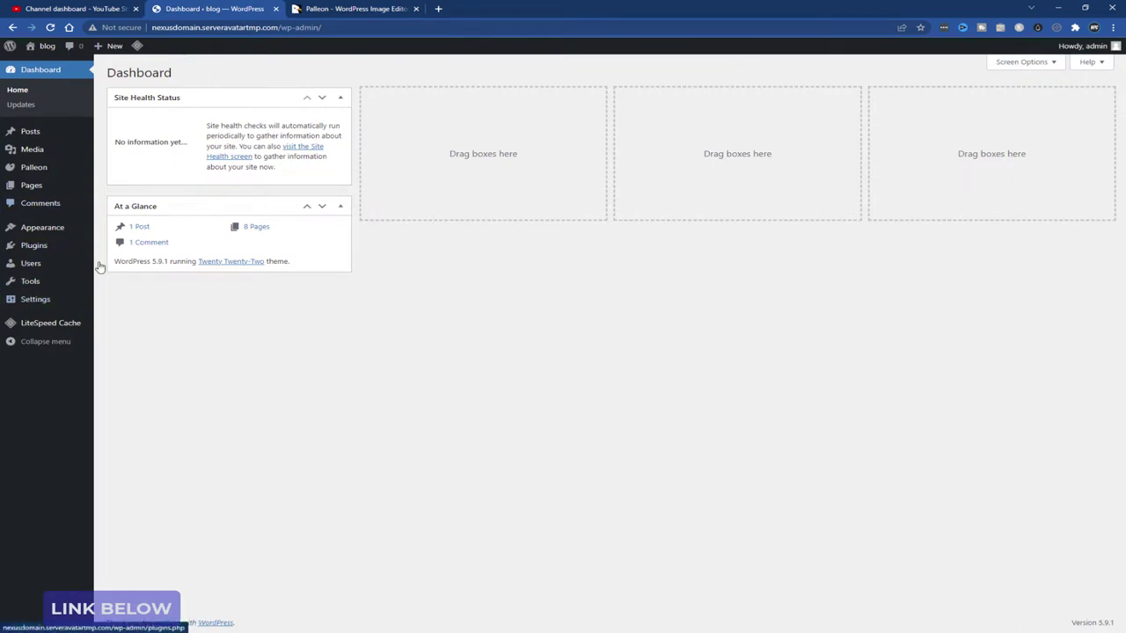
mouse_move(49, 176)
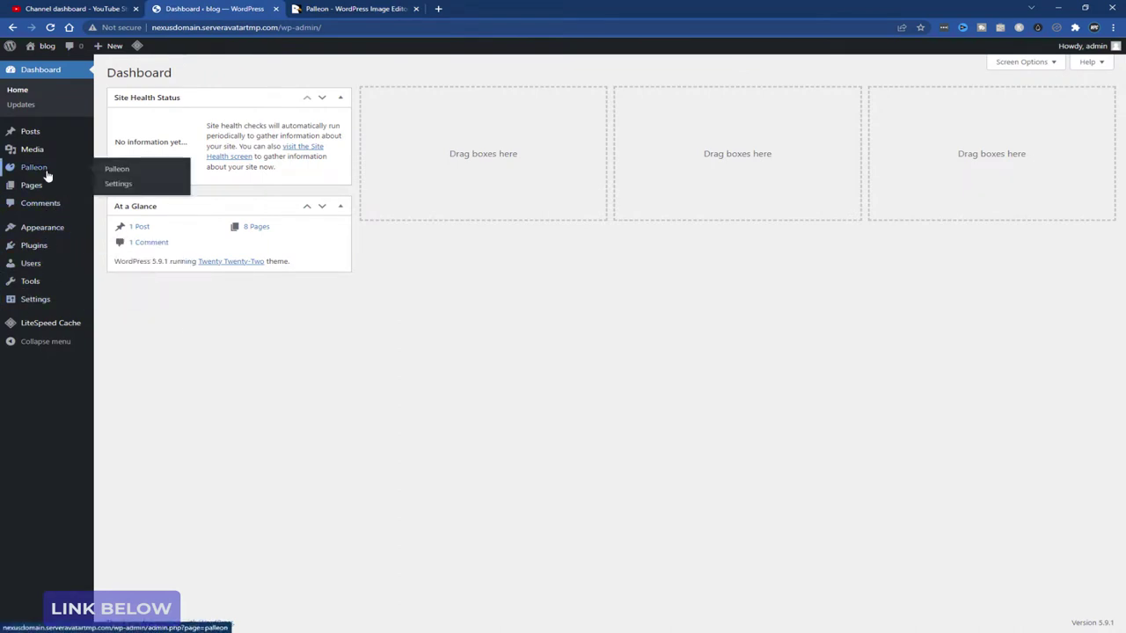
click(130, 185)
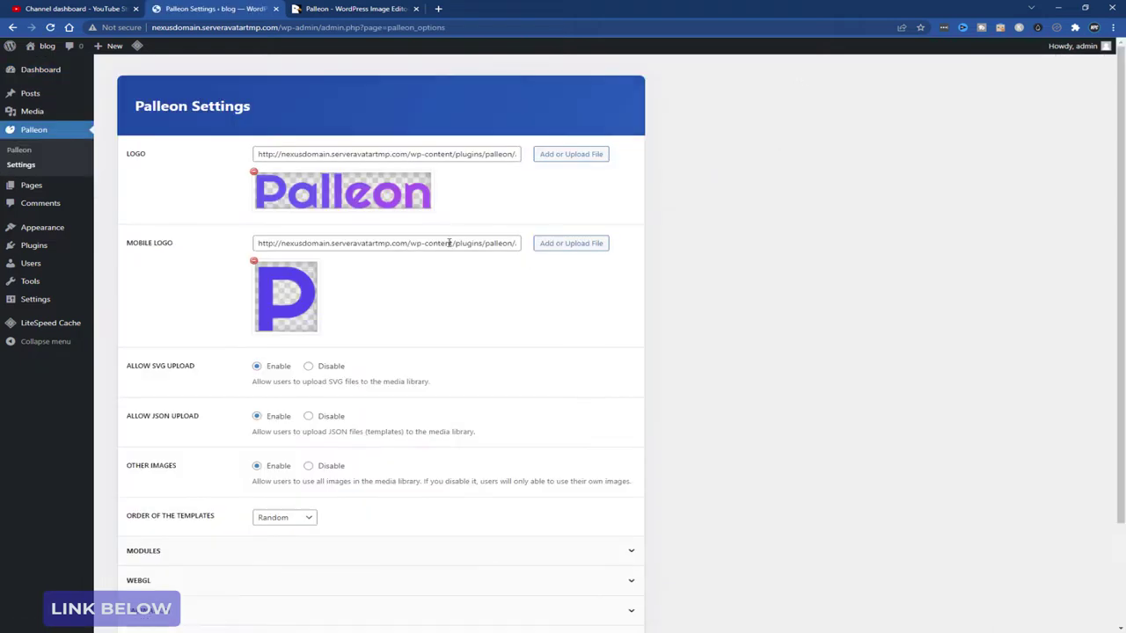
Expand the Modules, WebGL, Pagination and Custom CSS sections to review their options.
scroll(495, 310, down, 3)
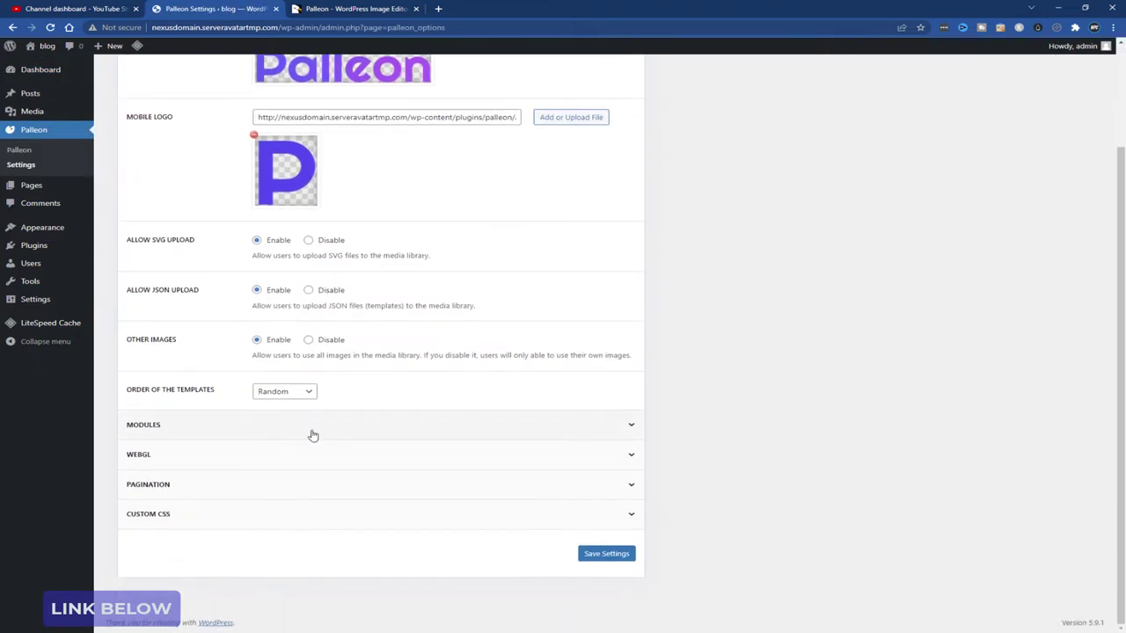
click(312, 427)
scroll(312, 430, down, 3)
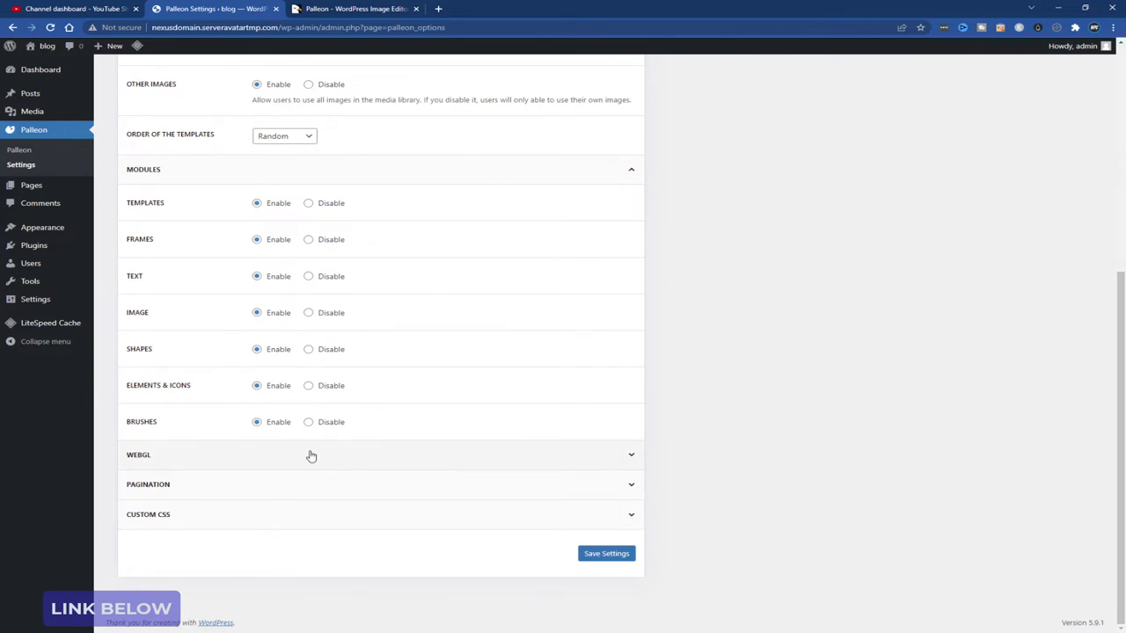
click(310, 456)
scroll(303, 459, down, 2)
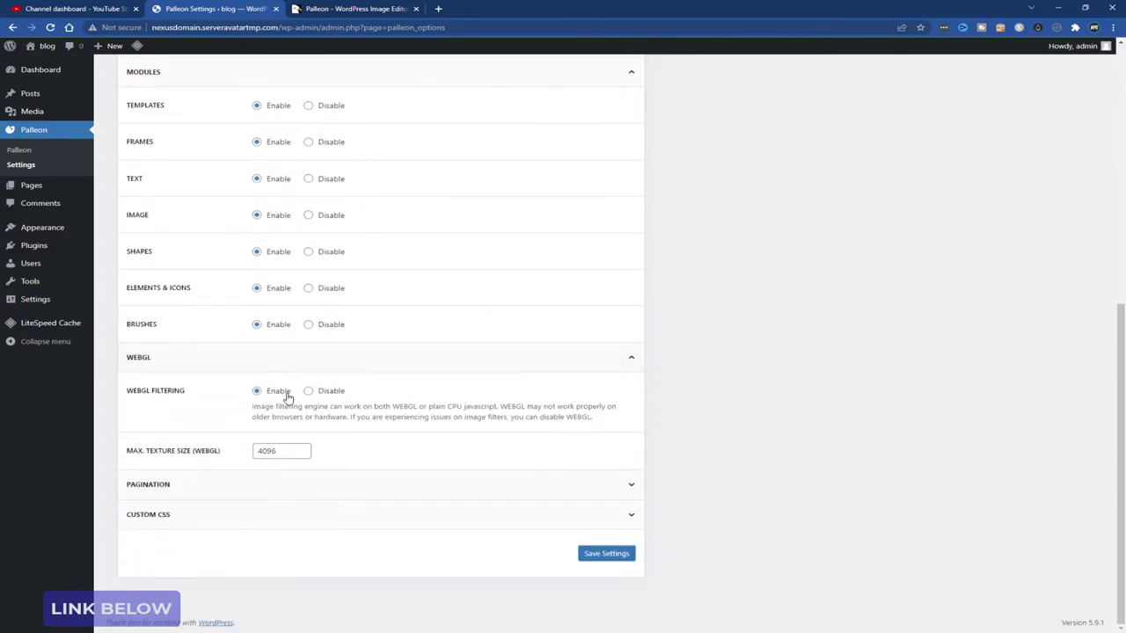
click(203, 489)
scroll(203, 490, down, 3)
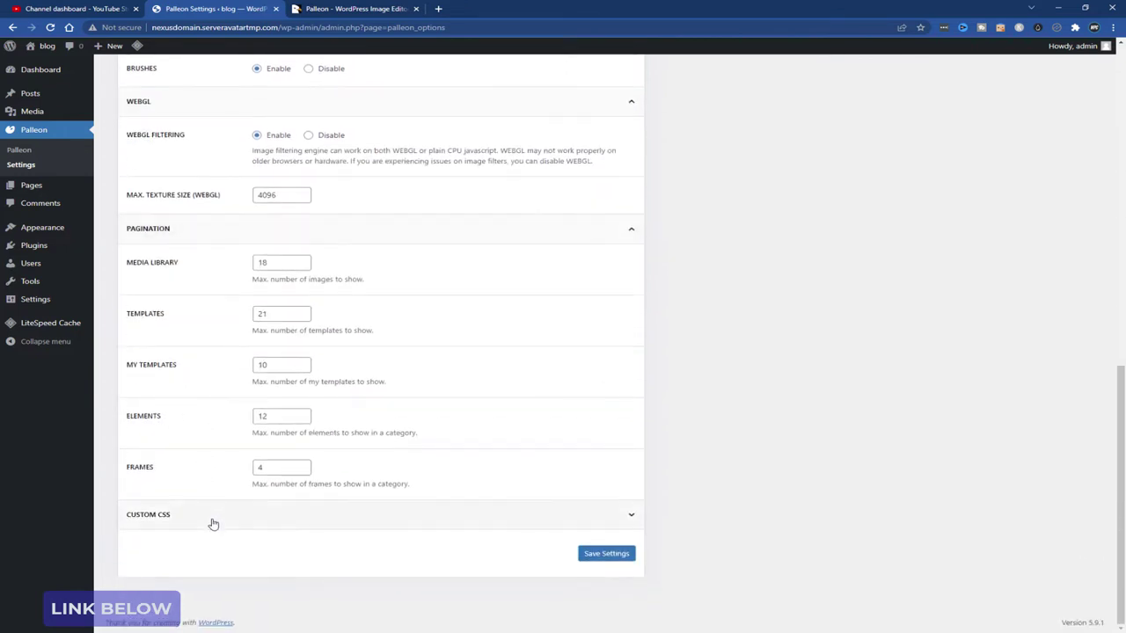
click(211, 522)
scroll(211, 522, up, 10)
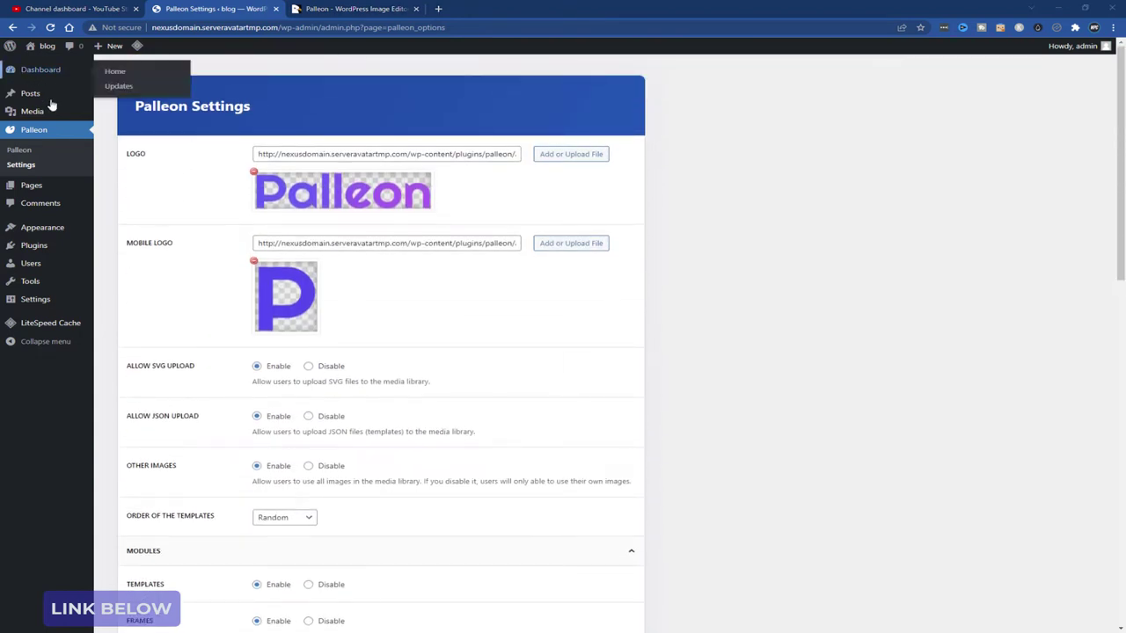
Start a new Palleon edit with the demo-eel-bento photo from the media library.
click(19, 149)
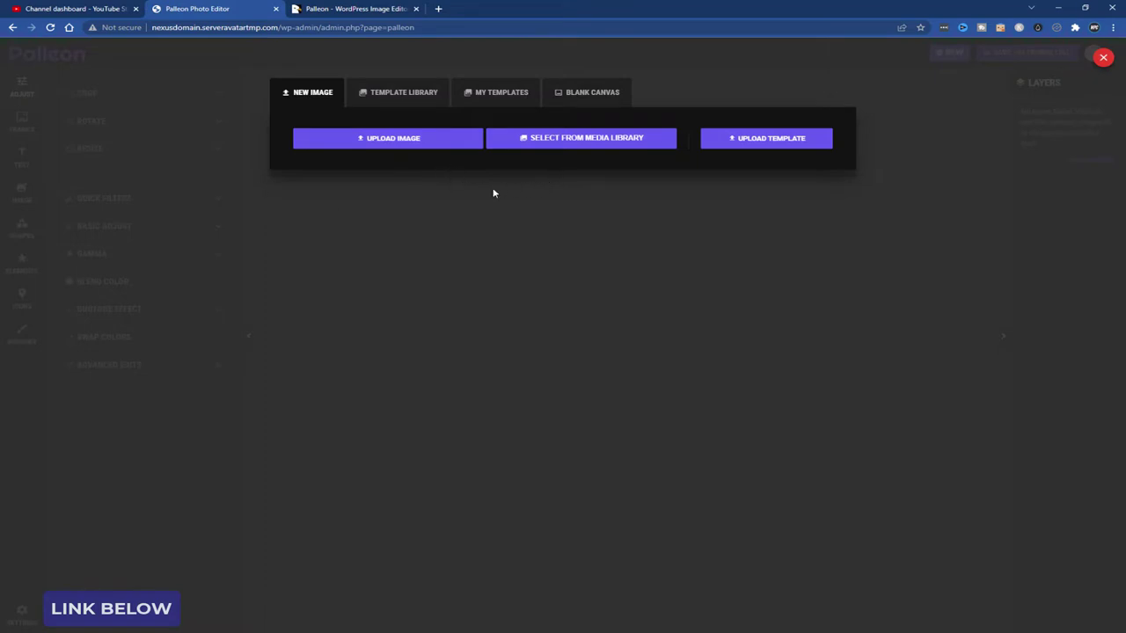
click(593, 140)
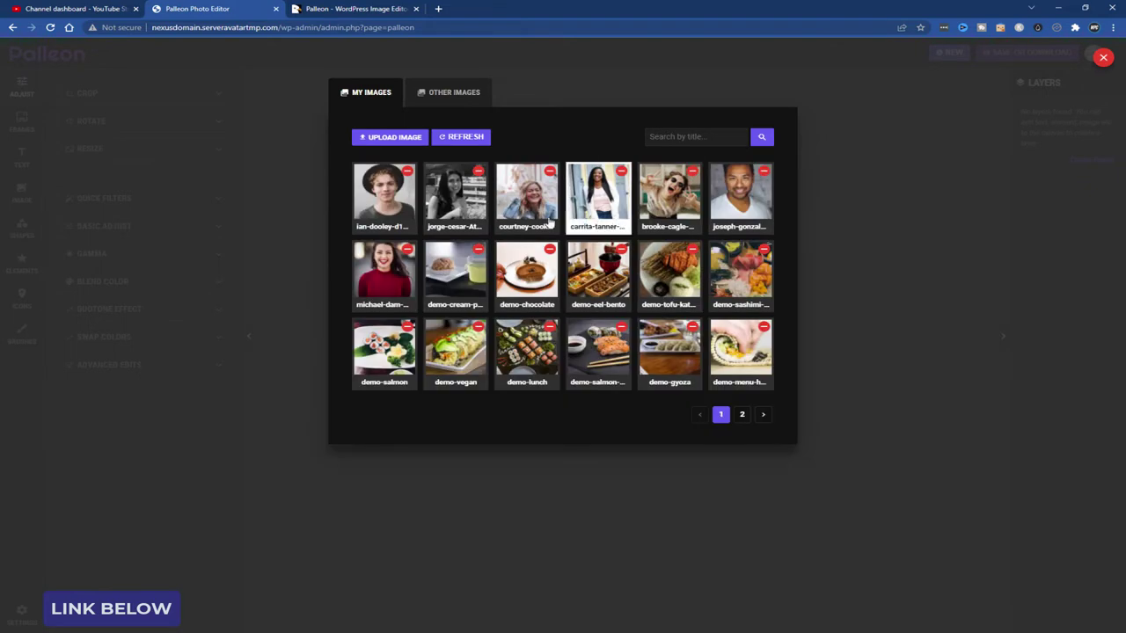
click(594, 278)
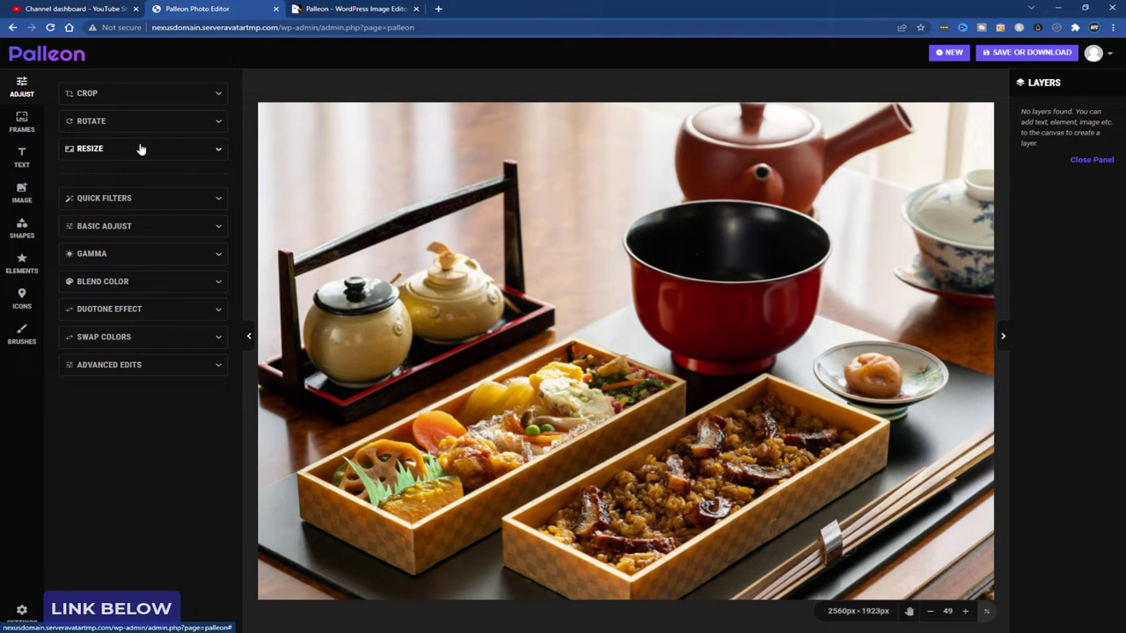
click(219, 206)
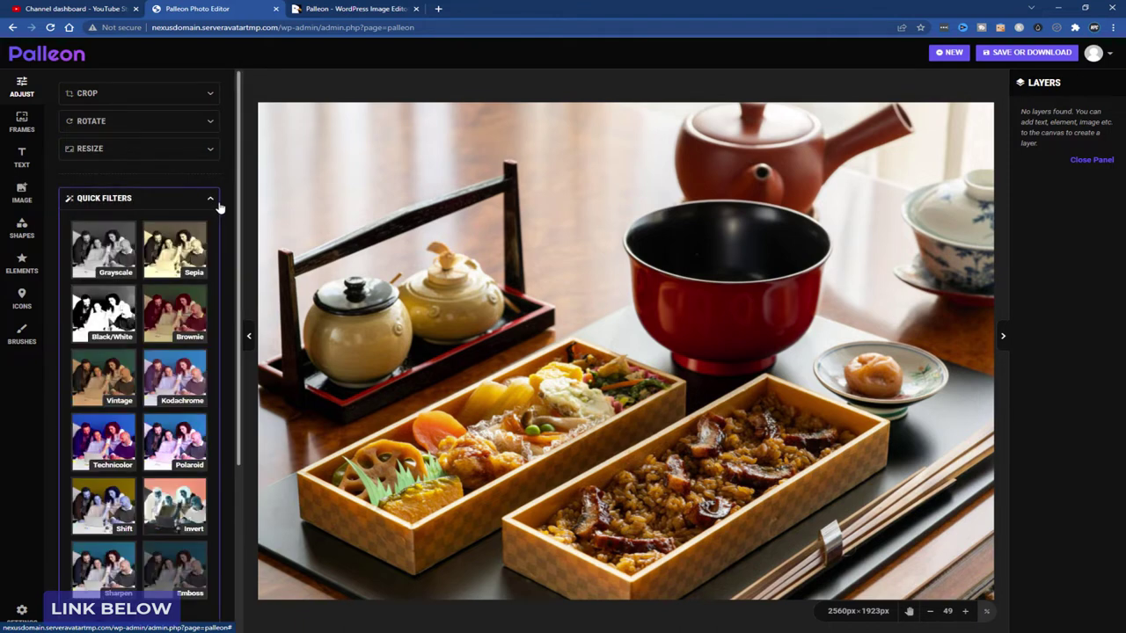
click(219, 205)
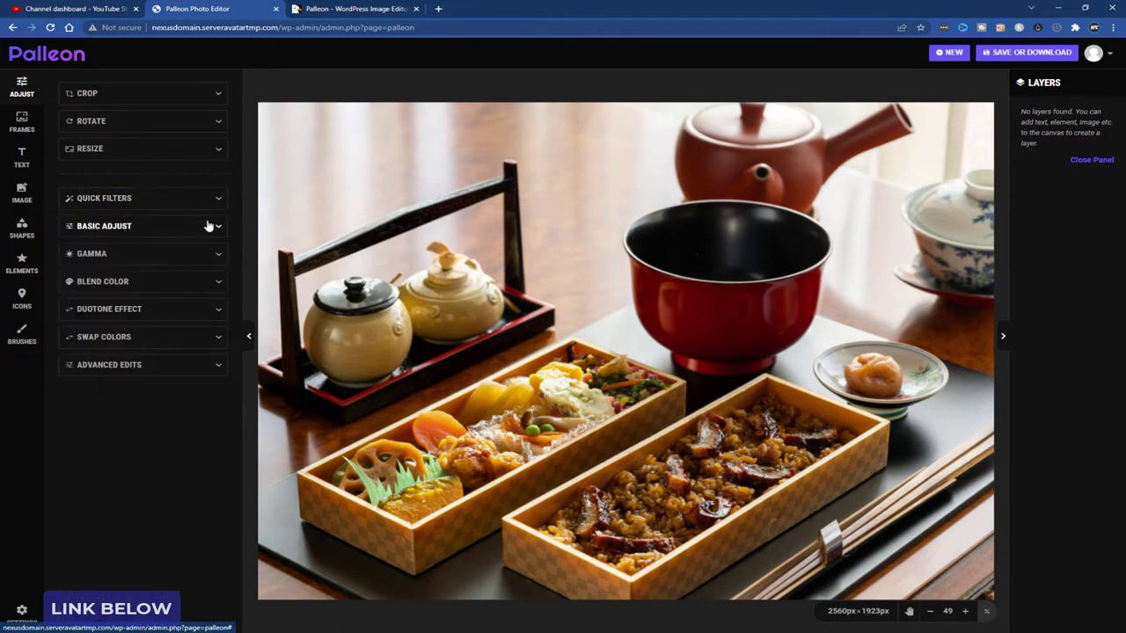
click(209, 228)
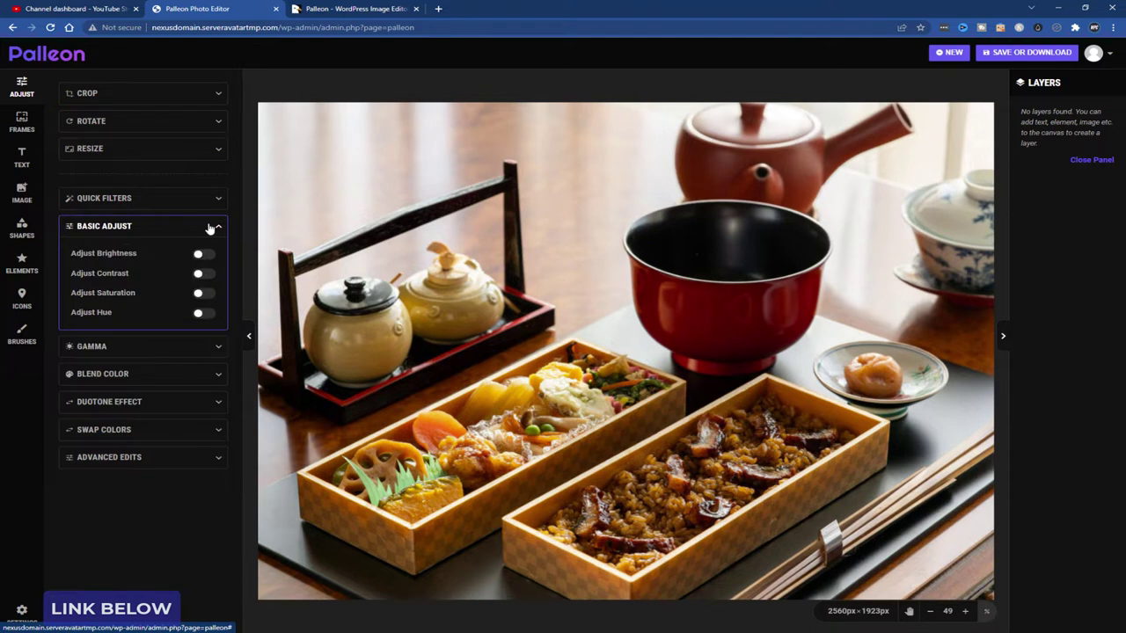
click(210, 228)
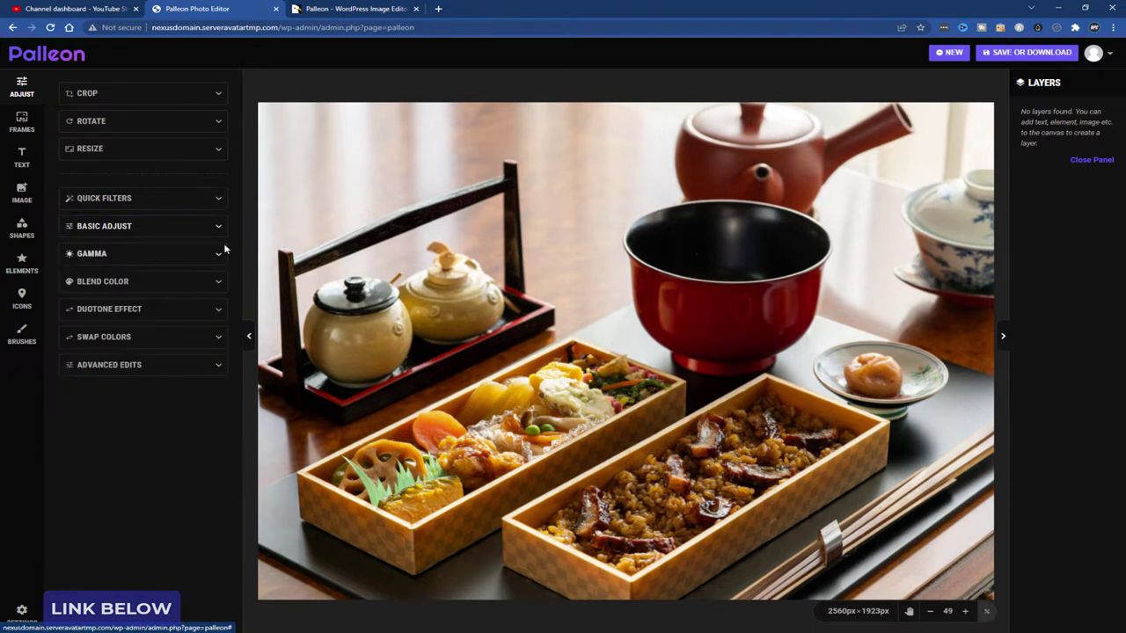
click(219, 254)
click(219, 254)
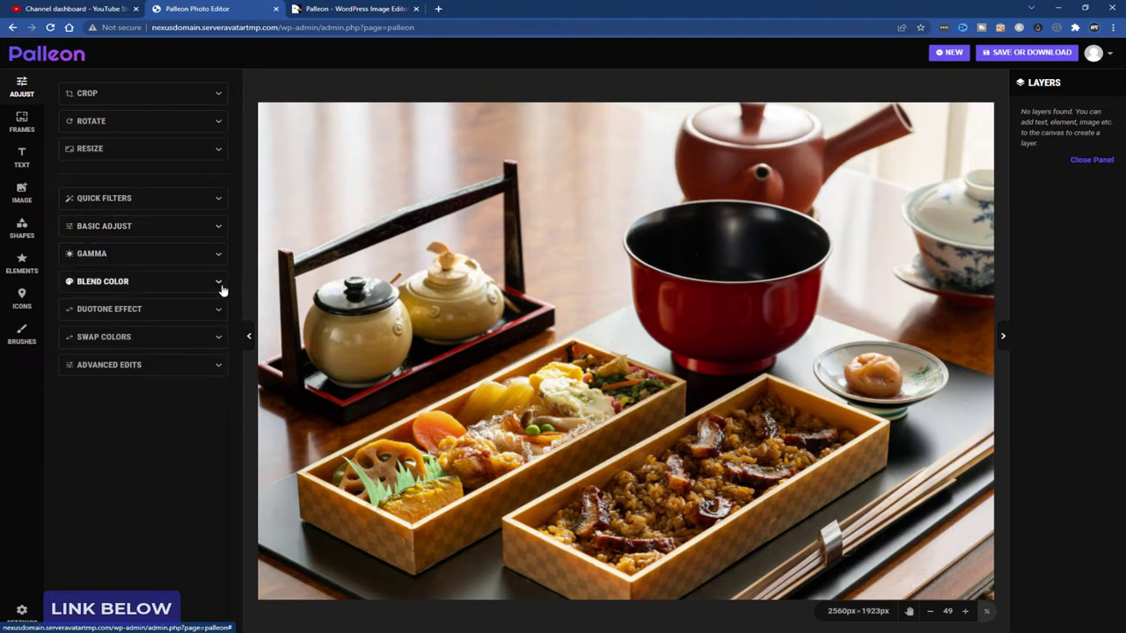
click(220, 284)
click(219, 286)
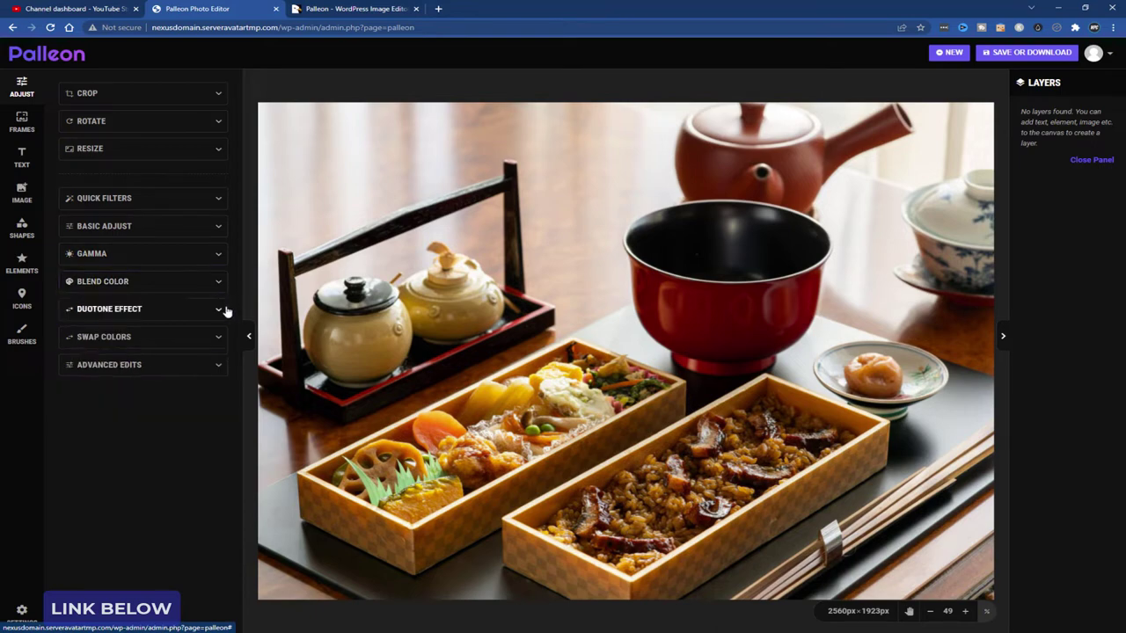
click(220, 309)
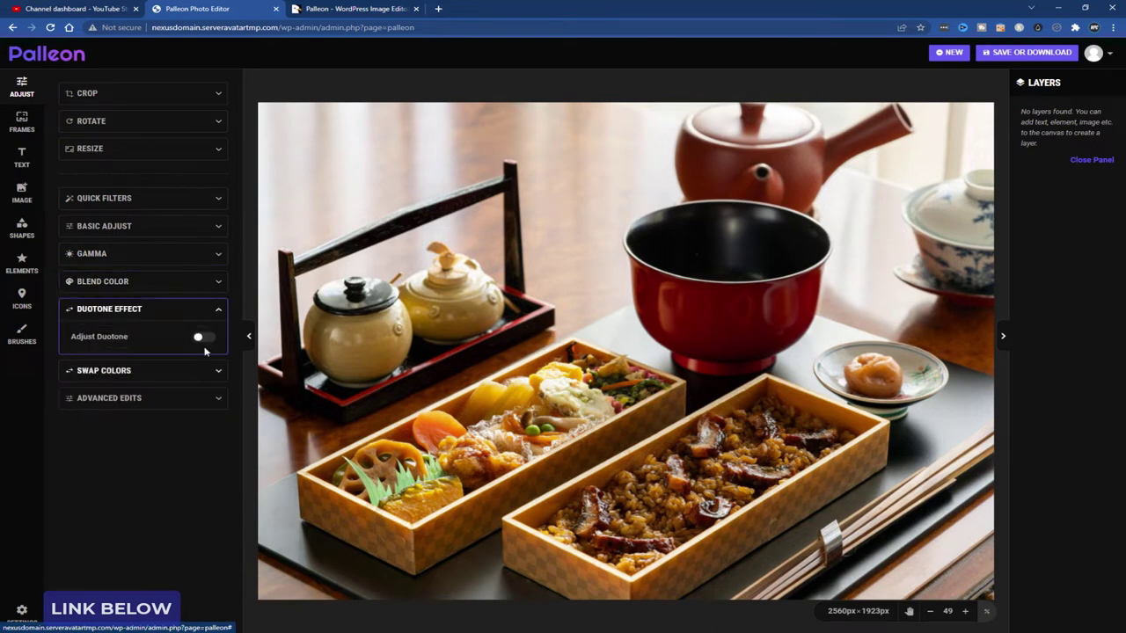
click(205, 339)
click(205, 339)
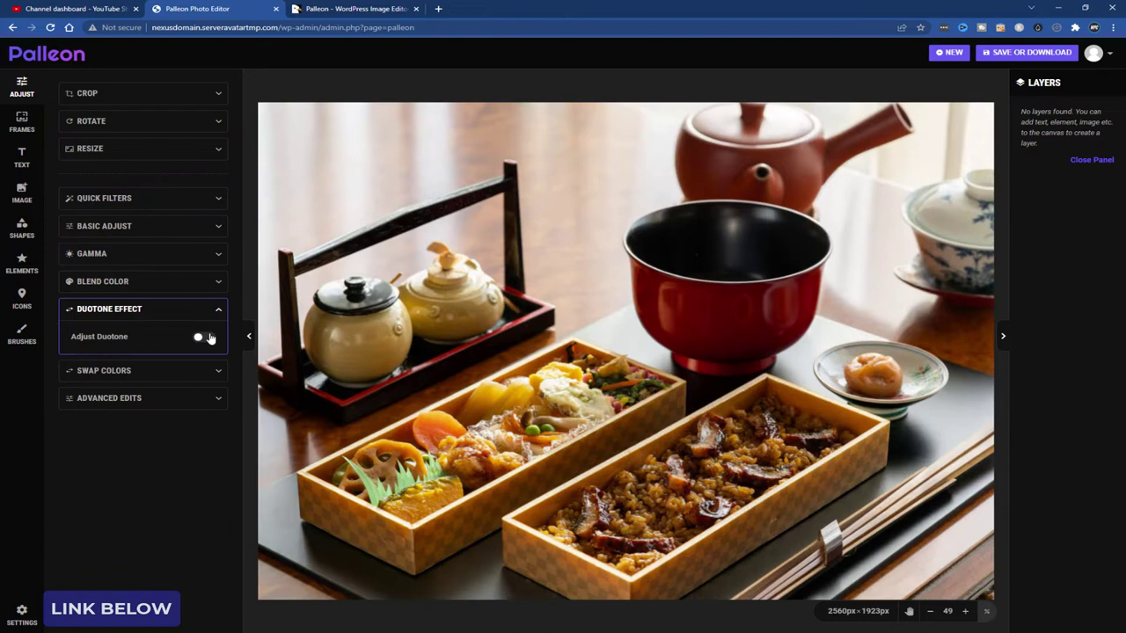
click(218, 310)
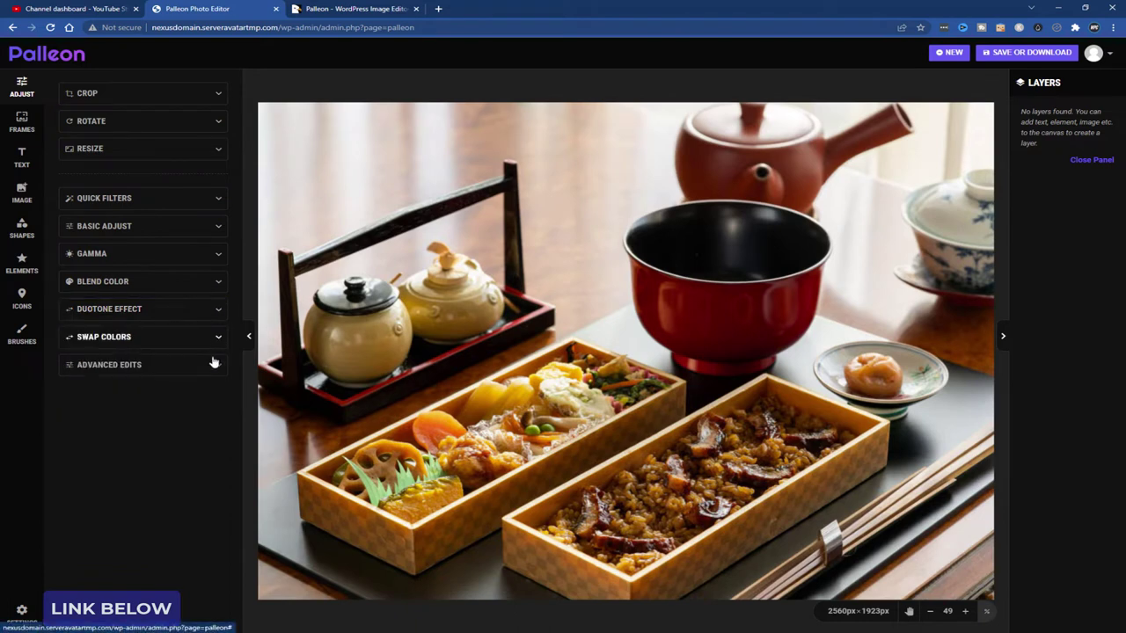
click(217, 365)
click(218, 366)
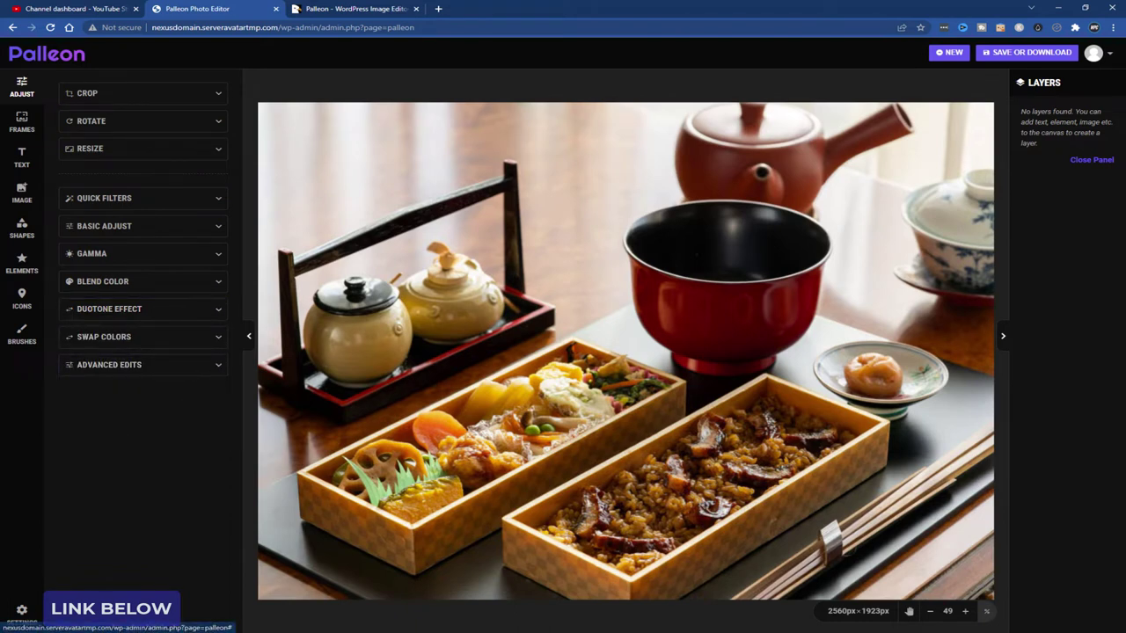
click(223, 366)
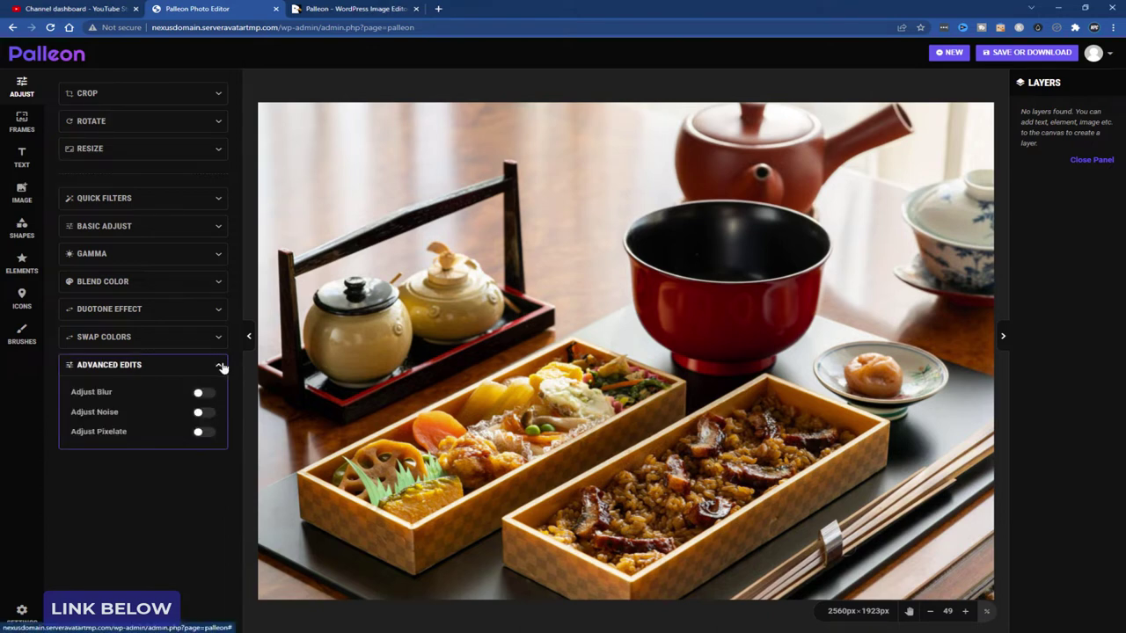
click(202, 393)
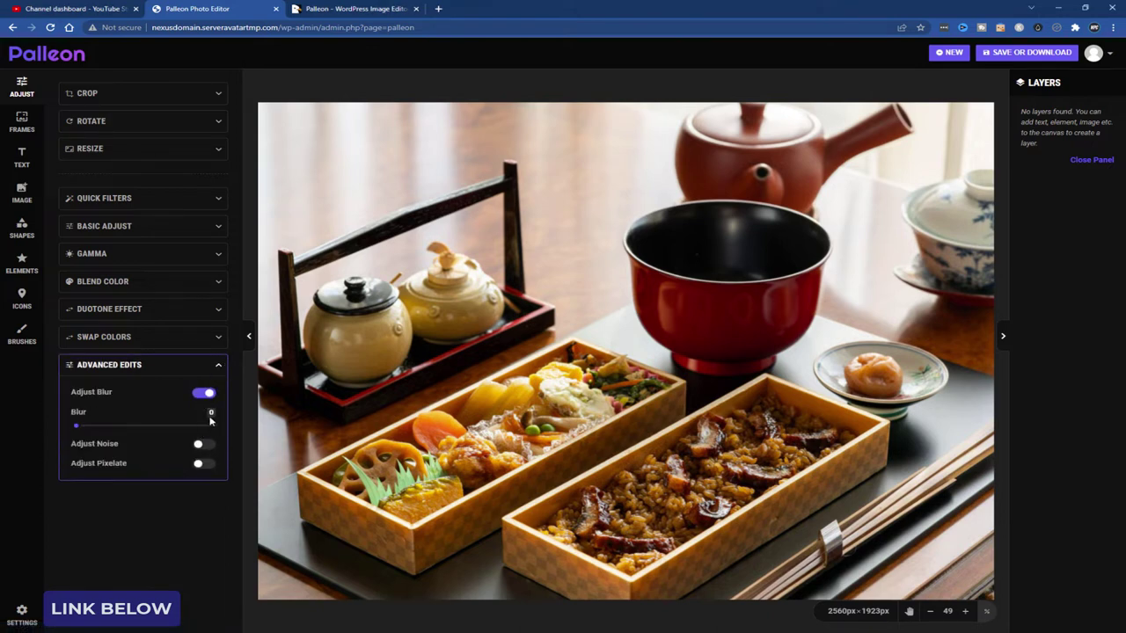
mouse_move(76, 426)
mouse_down()
mouse_move(125, 428)
mouse_move(74, 429)
mouse_up()
click(204, 393)
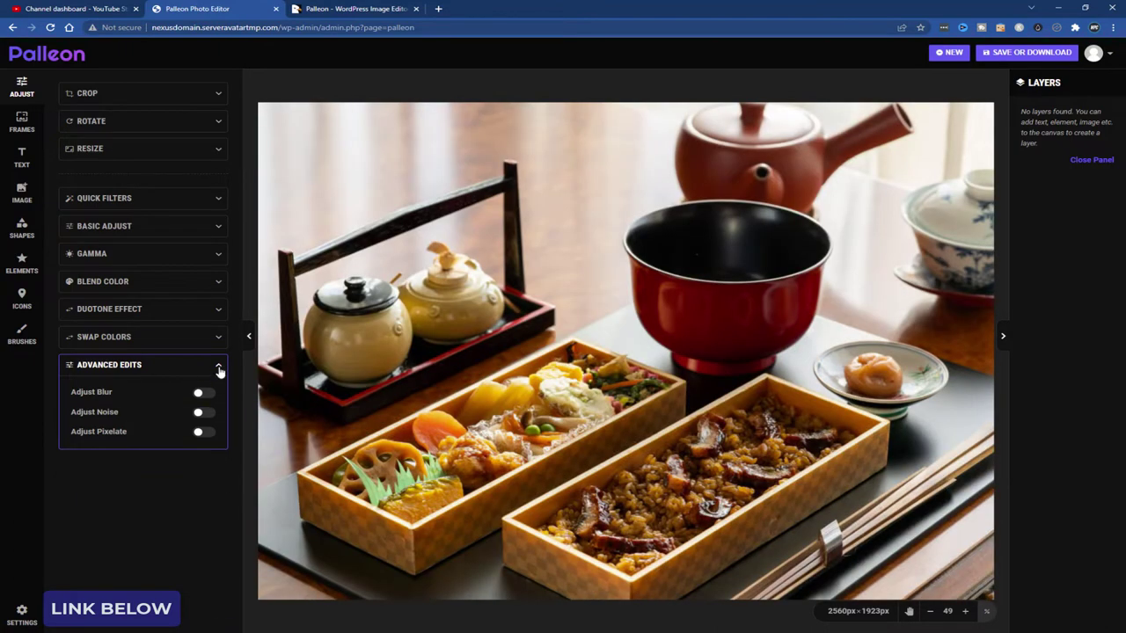
click(219, 368)
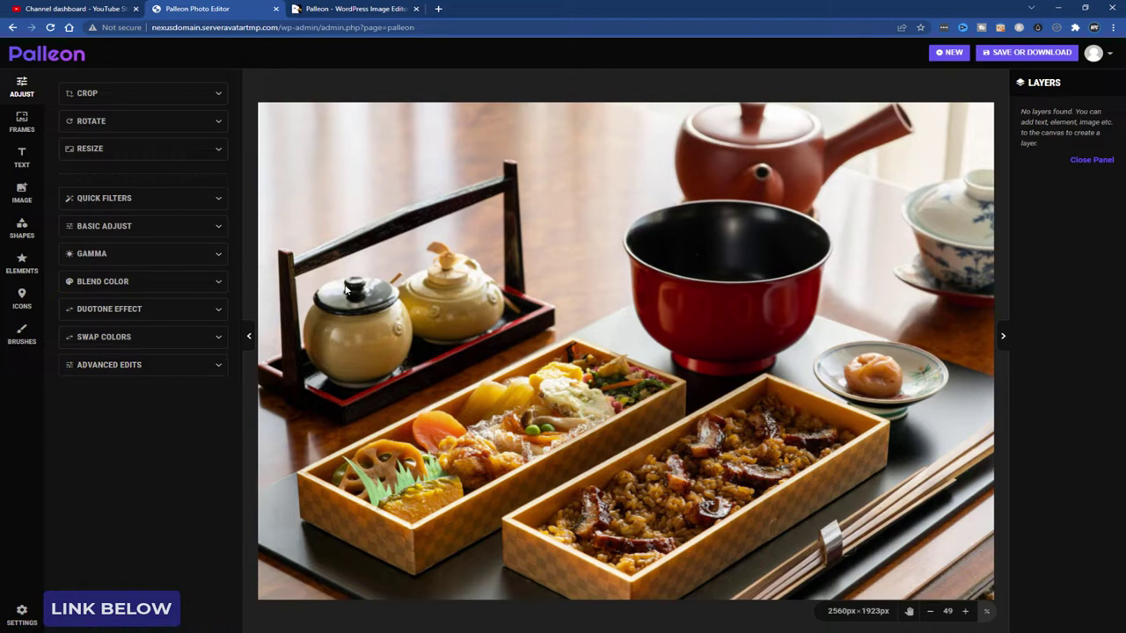
click(219, 126)
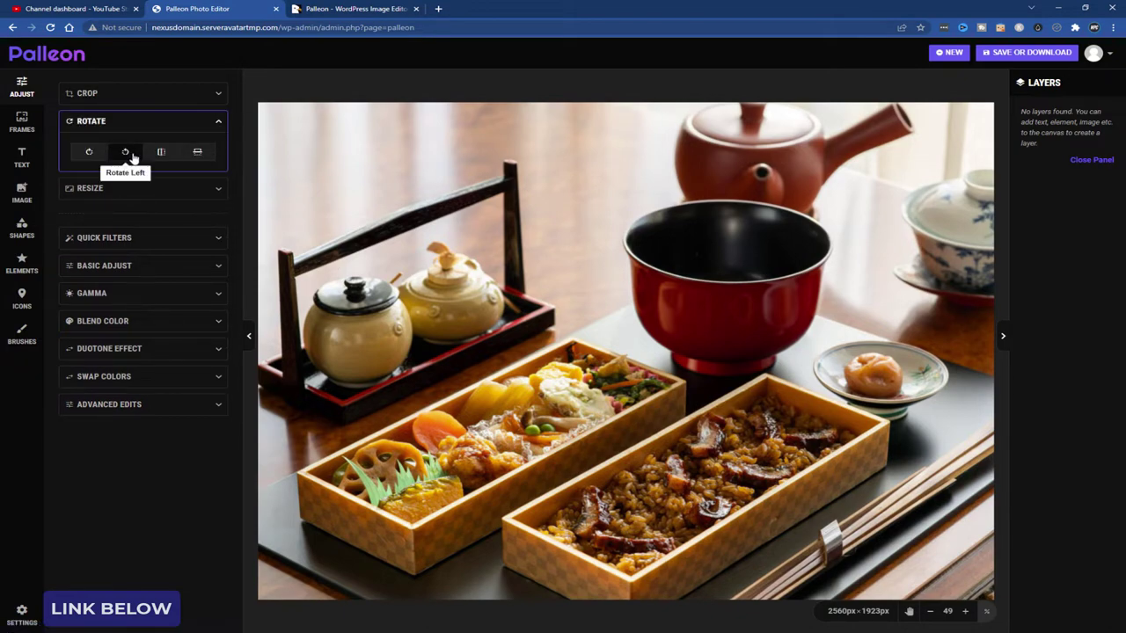
click(91, 154)
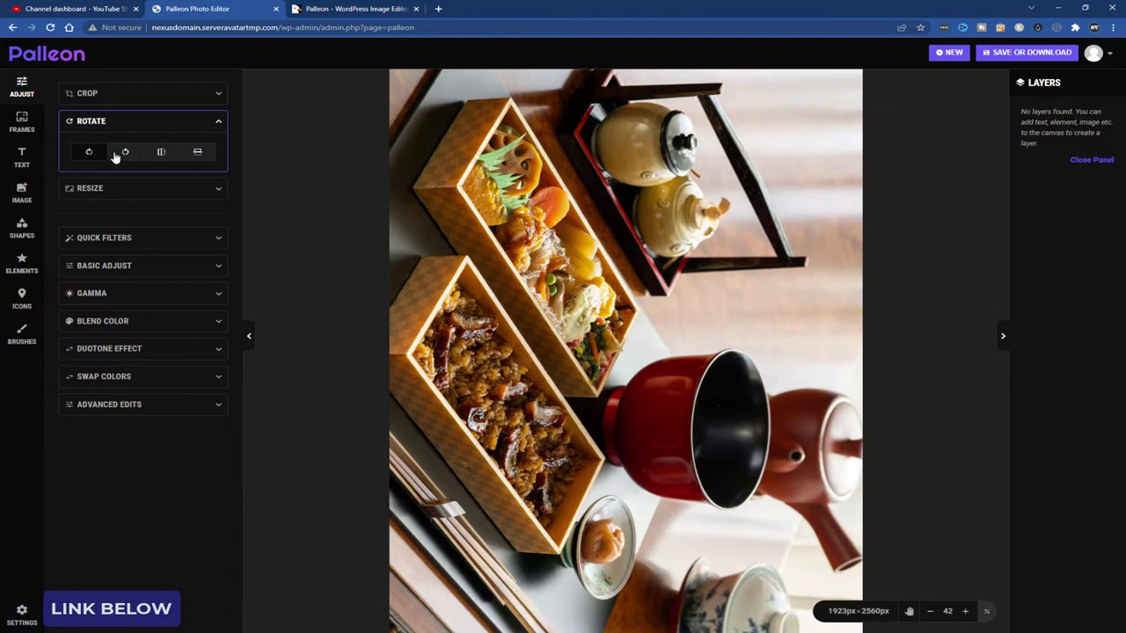
click(125, 153)
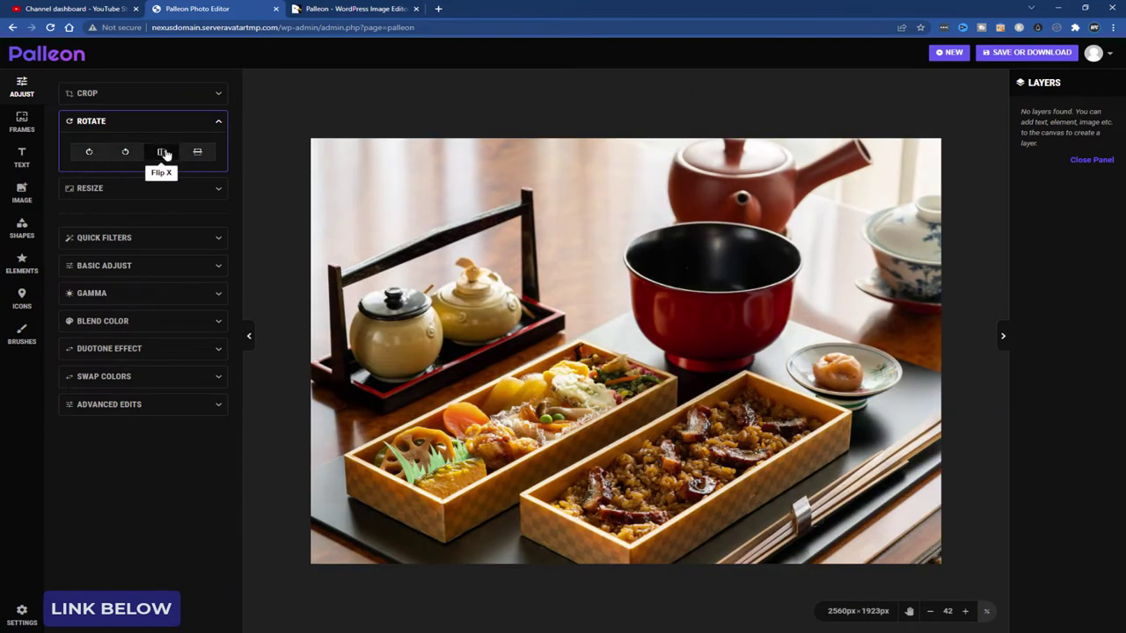
click(219, 121)
Open the Crop settings, browse the crop shape list and mark a trial area.
click(219, 94)
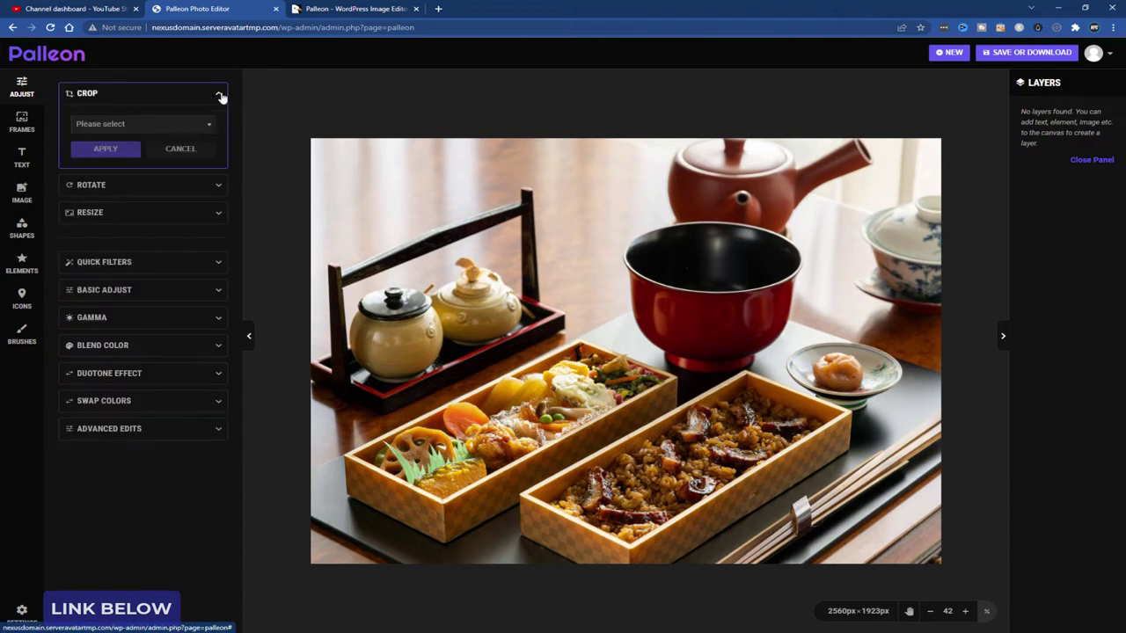
click(181, 125)
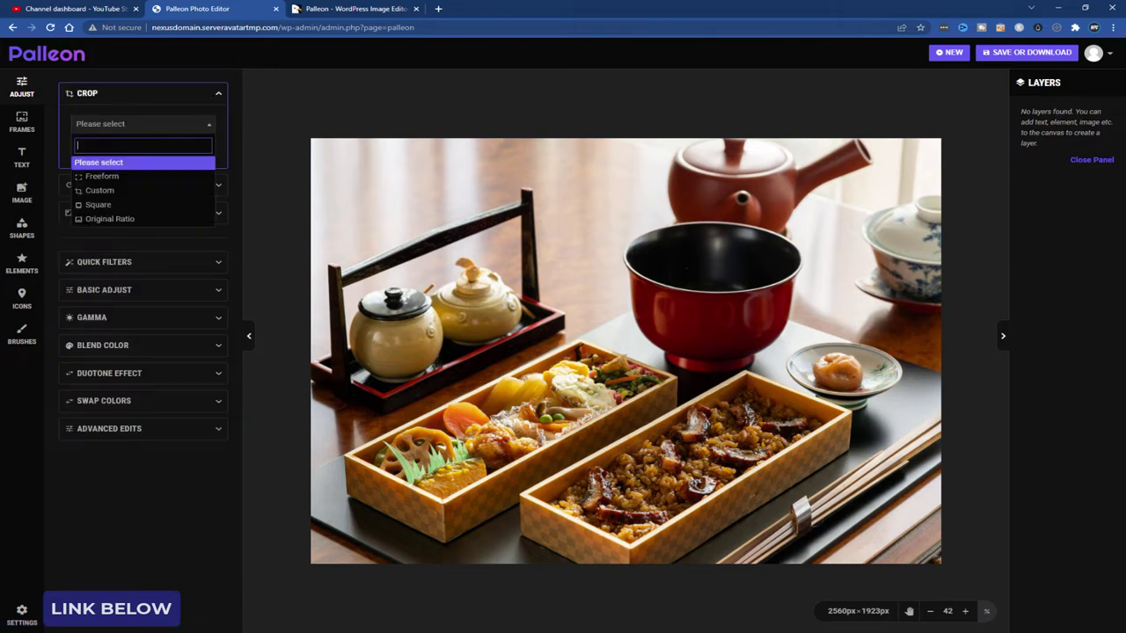
click(230, 131)
click(136, 131)
click(121, 163)
click(132, 132)
click(444, 188)
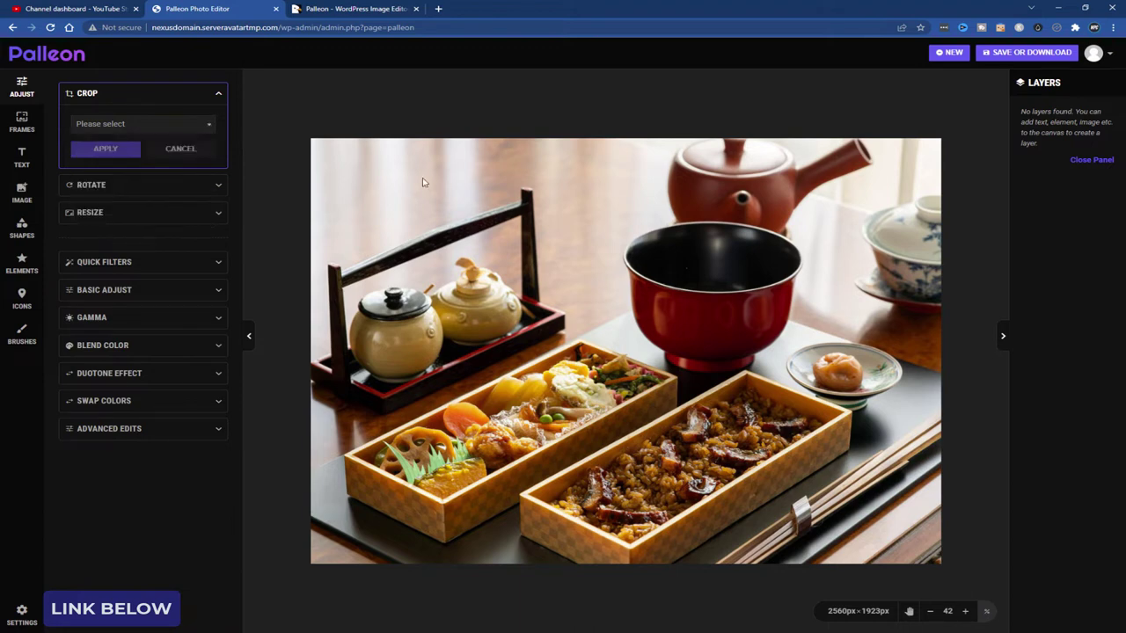
drag(394, 169, 866, 503)
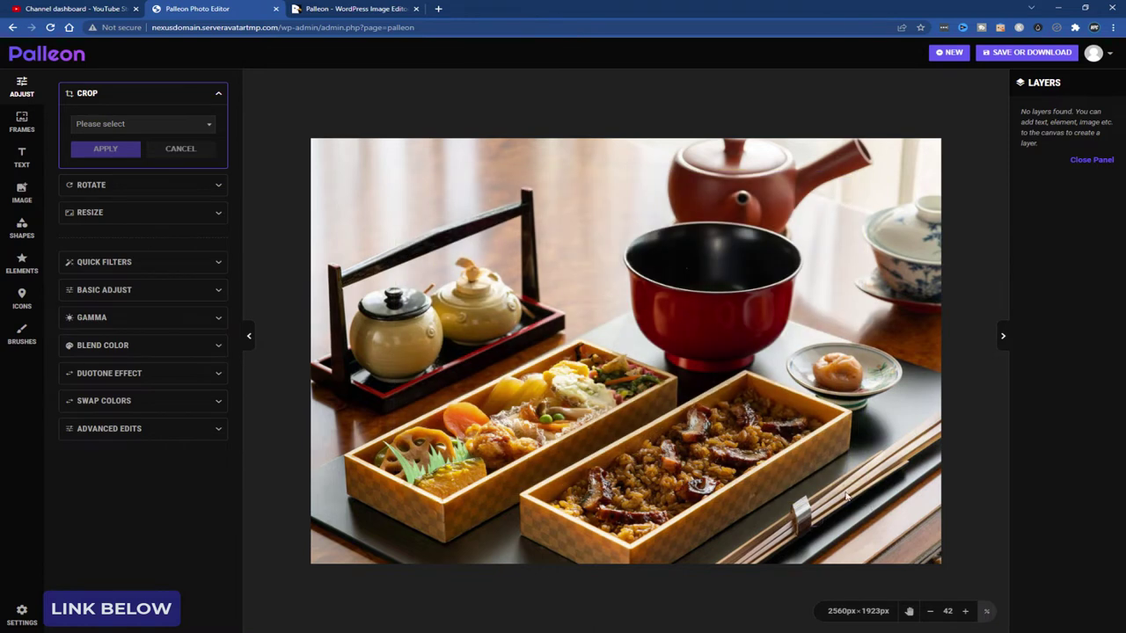
Choose a Freeform crop, adjust the box and apply it, leaving 2334×1753 px.
click(185, 124)
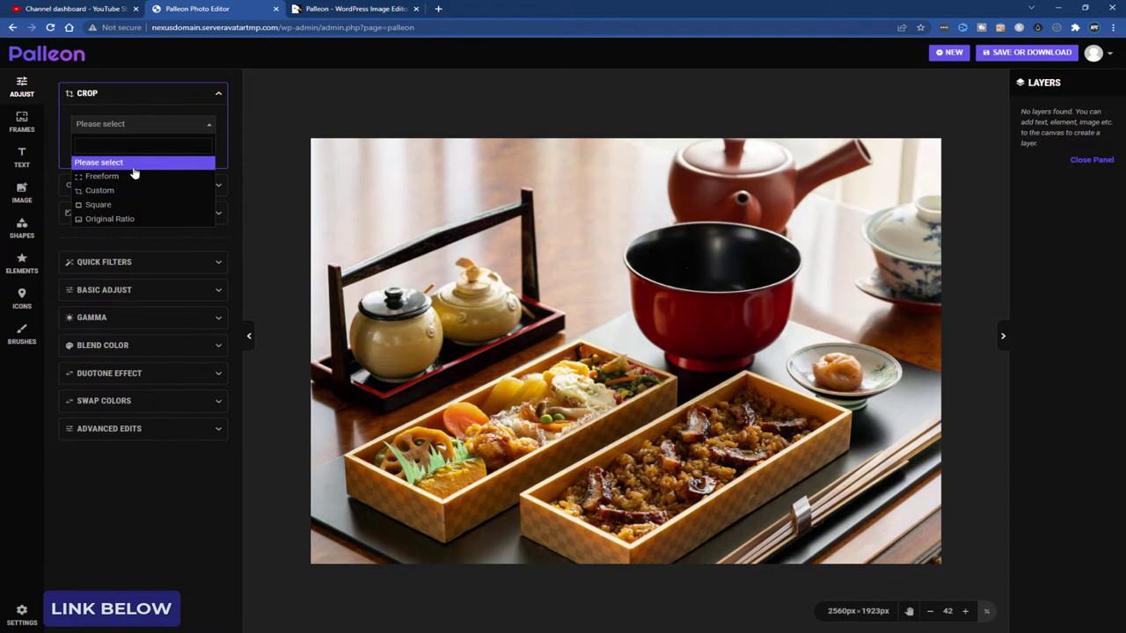
click(238, 94)
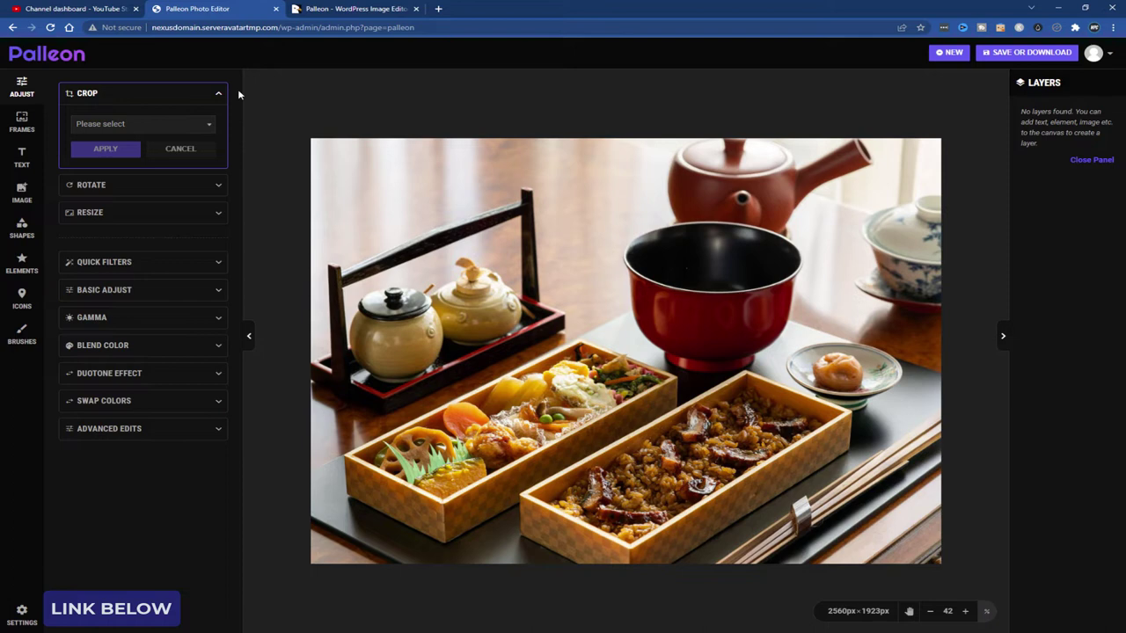
click(135, 128)
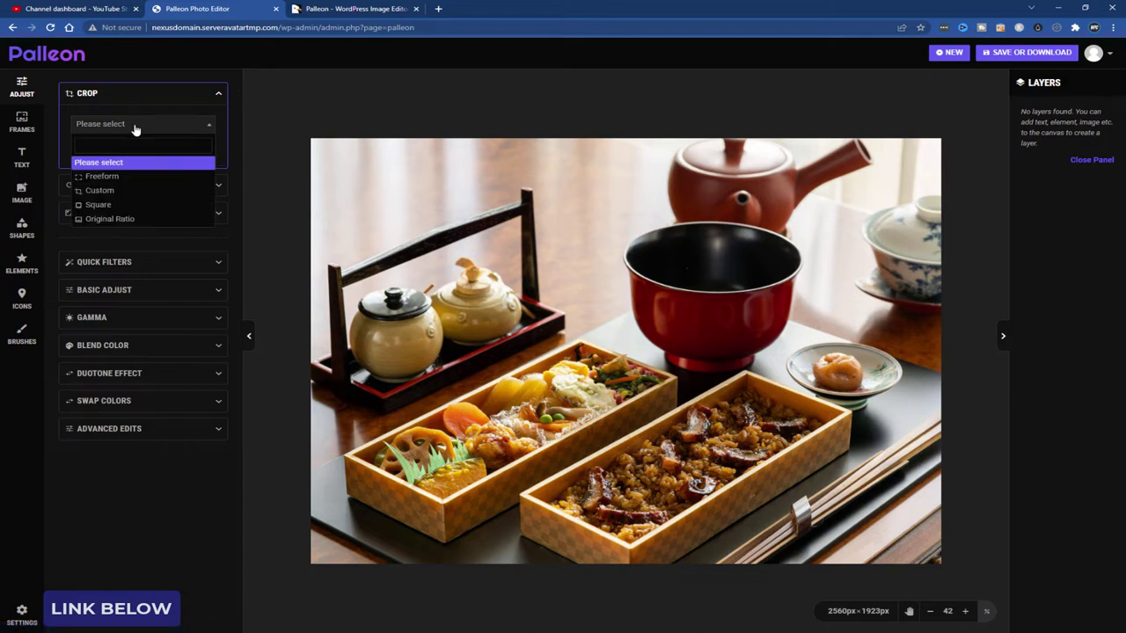
click(145, 178)
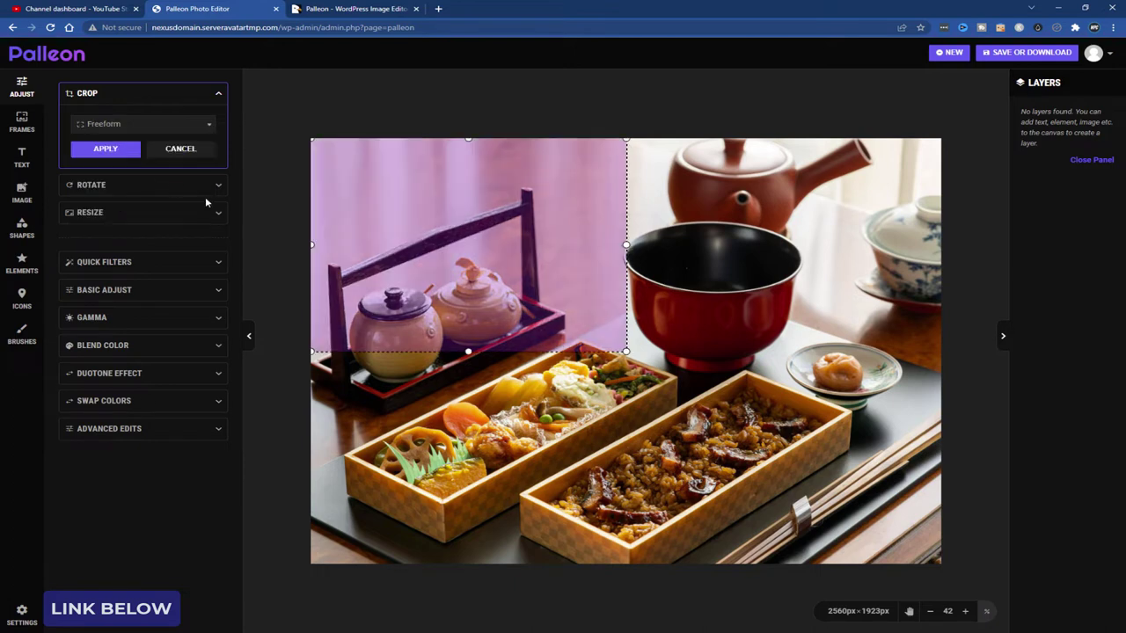
drag(553, 282, 569, 314)
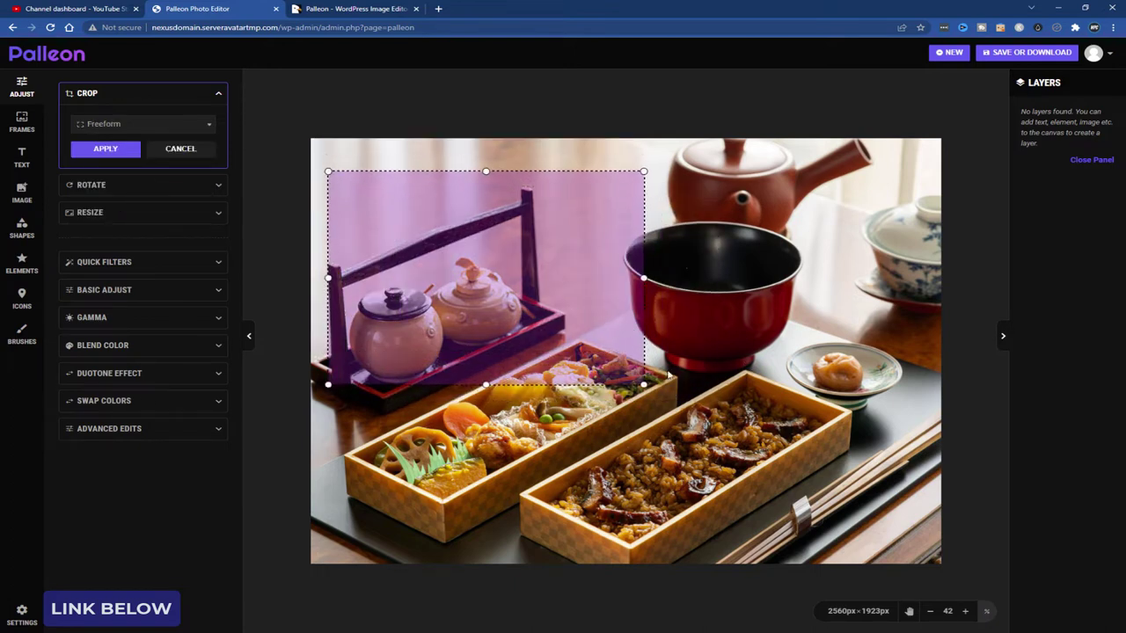
drag(645, 384, 904, 559)
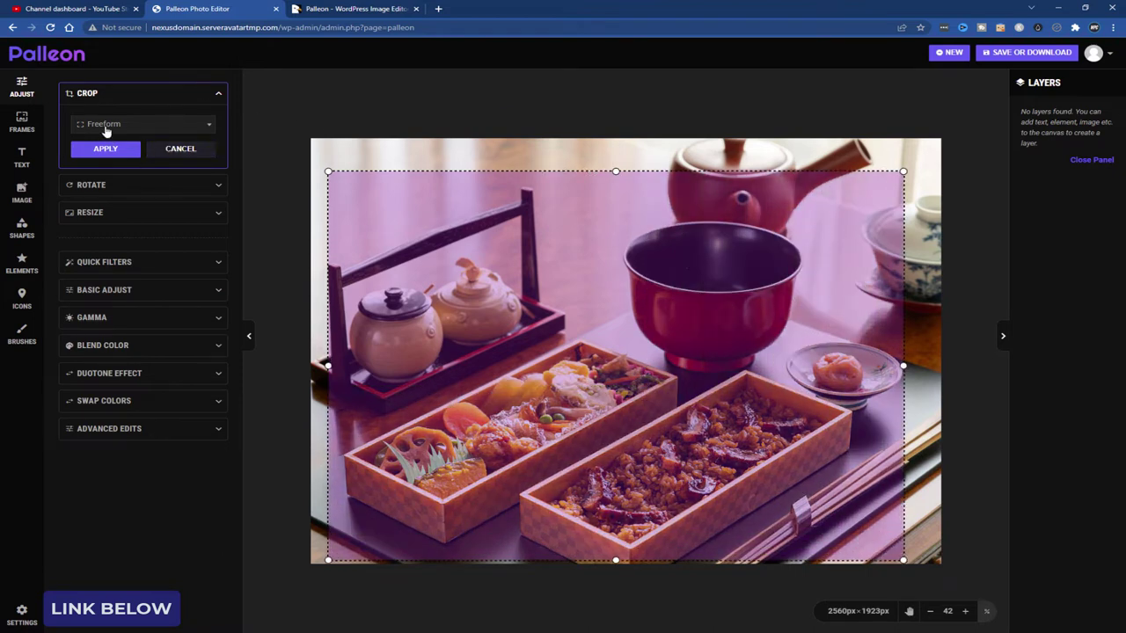
click(106, 148)
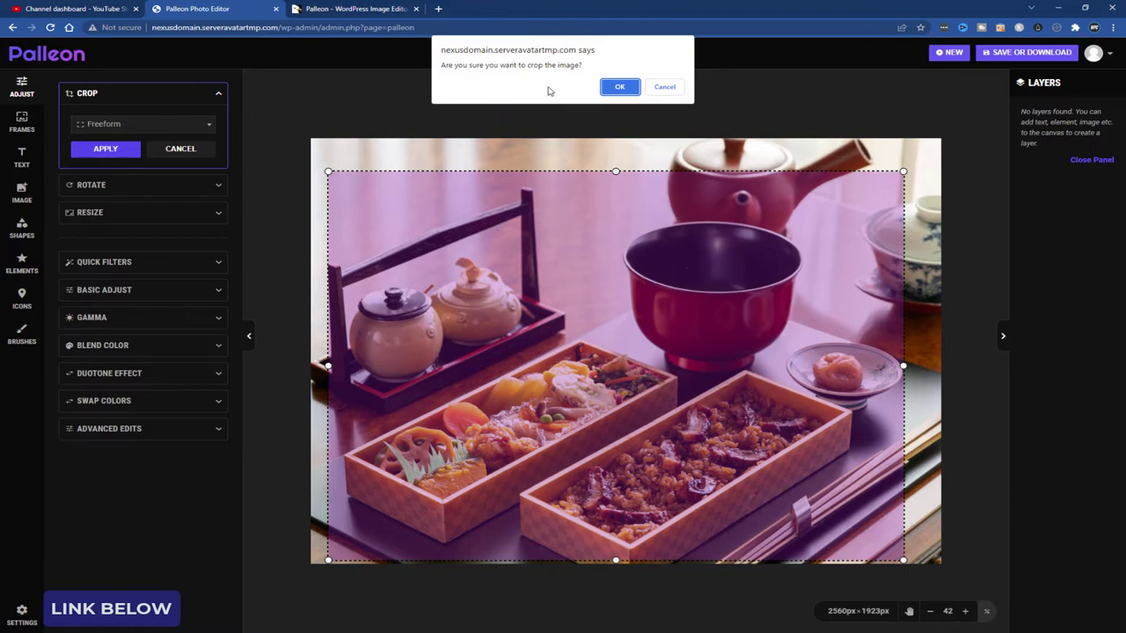
click(620, 88)
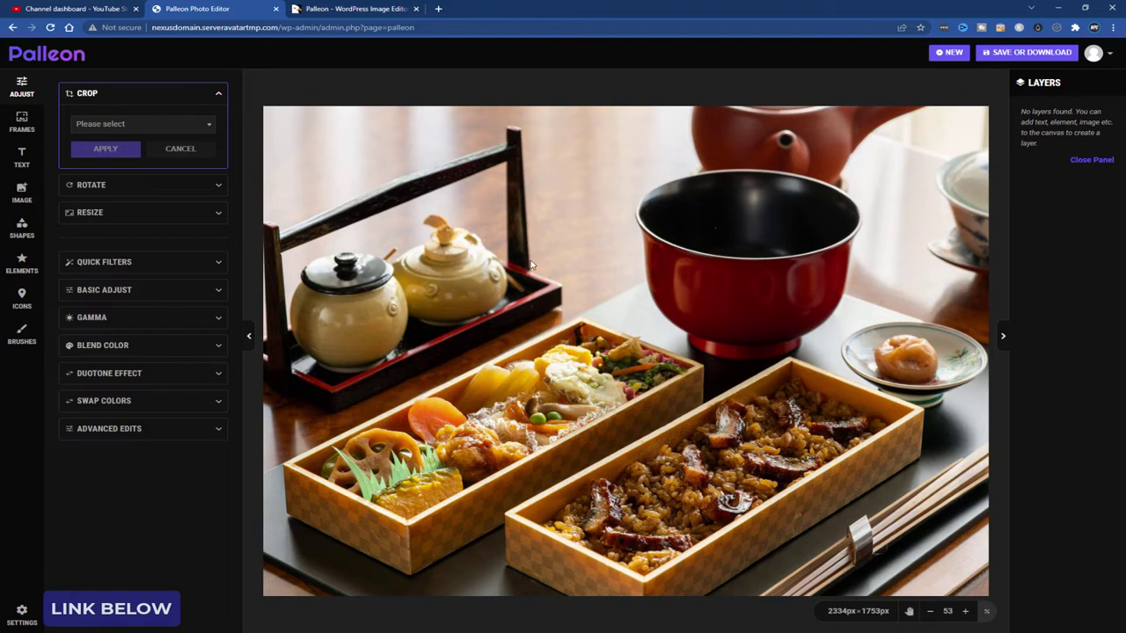
click(225, 261)
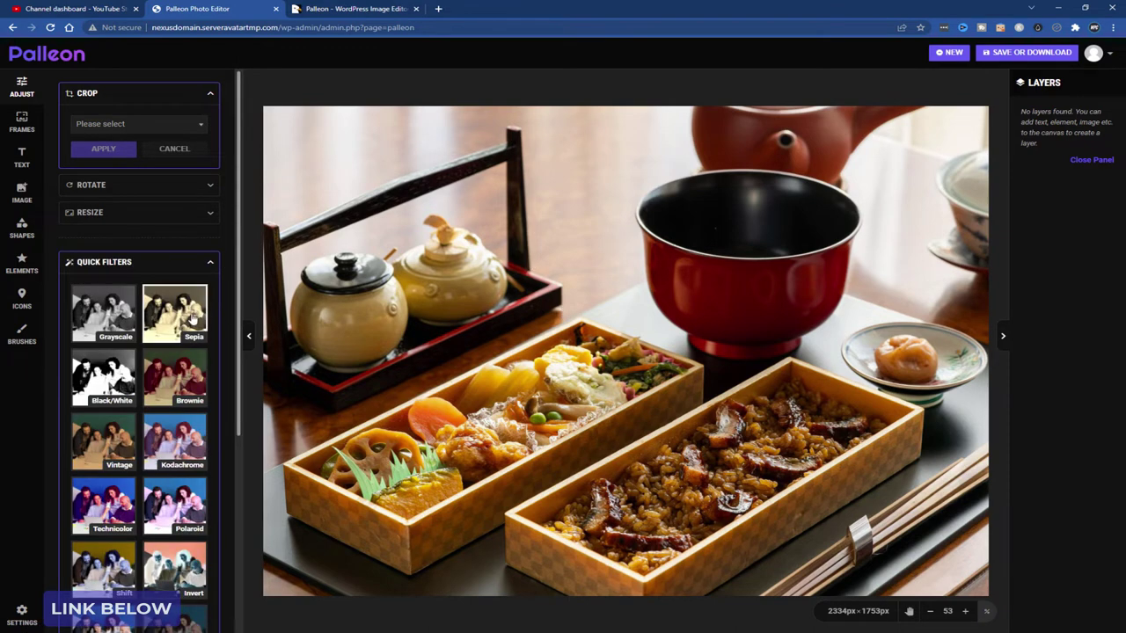
scroll(191, 319, down, 1)
scroll(192, 319, down, 1)
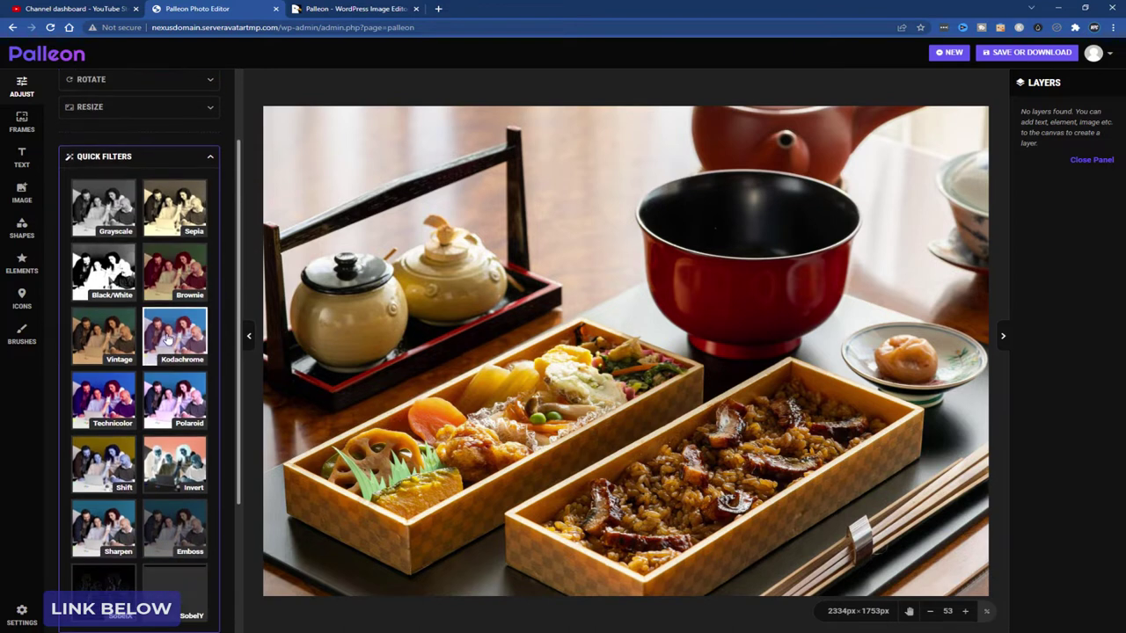
scroll(170, 328, down, 1)
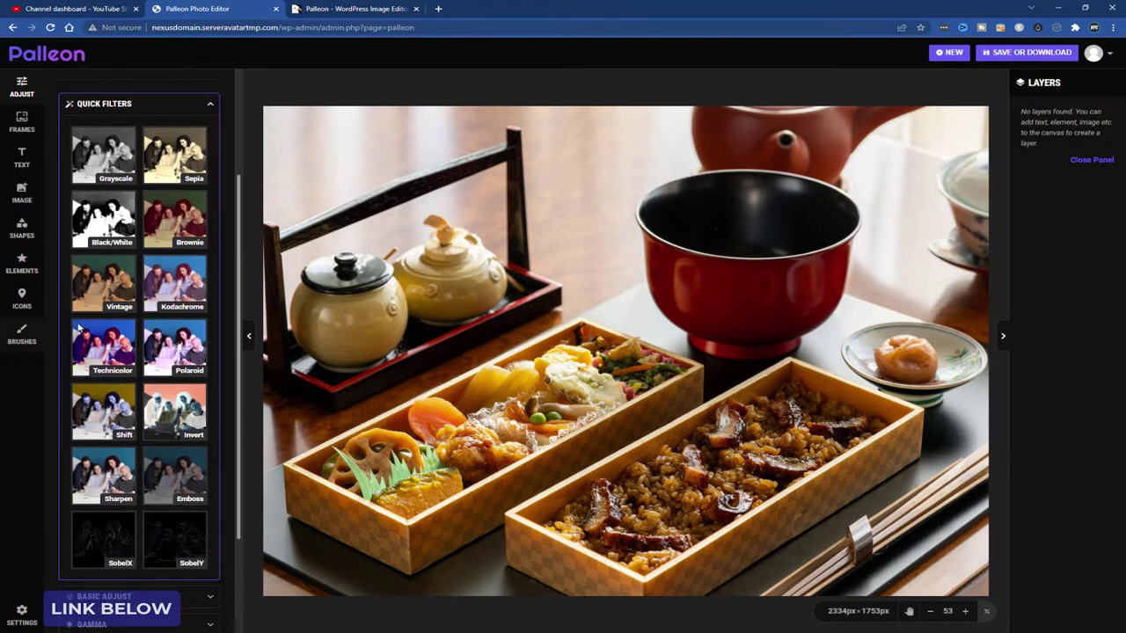
scroll(149, 330, down, 1)
scroll(149, 329, down, 2)
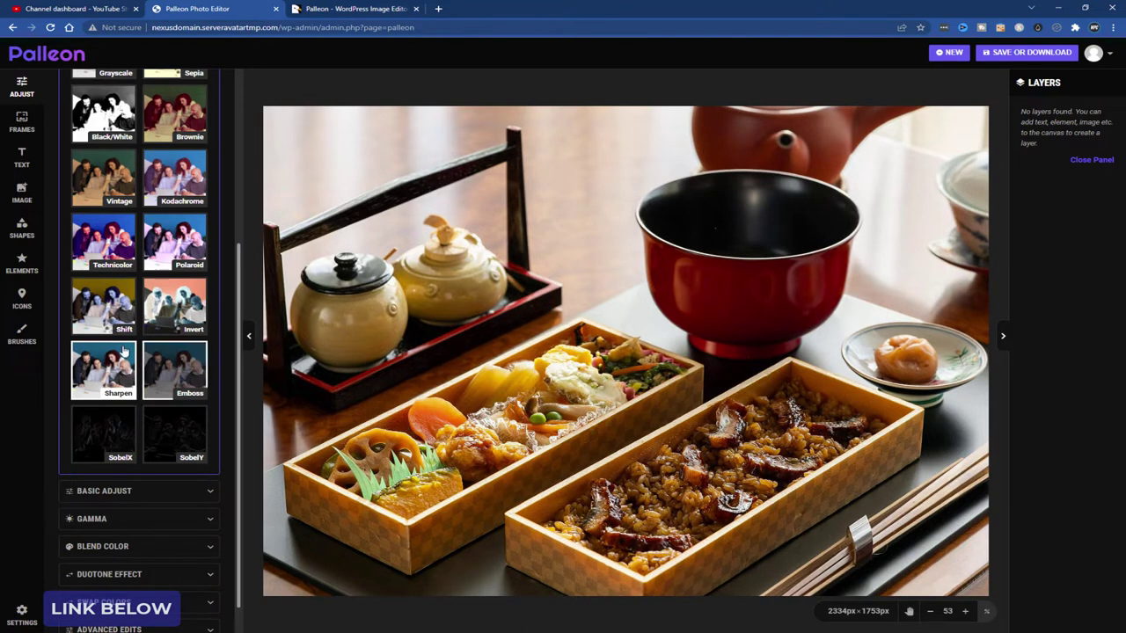
scroll(123, 365, up, 5)
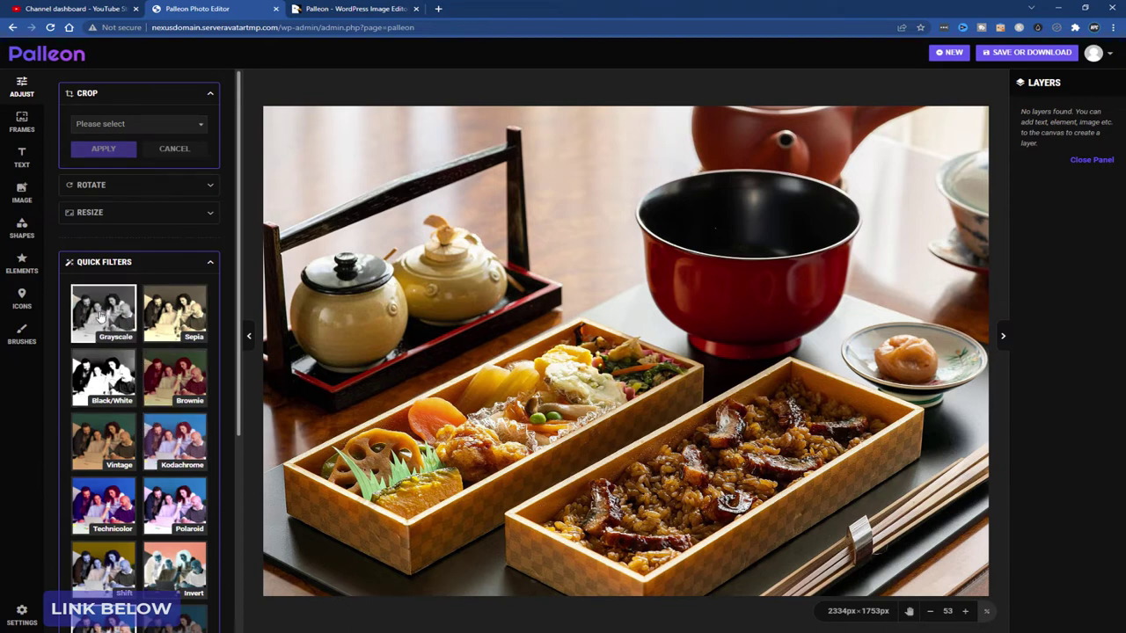
click(101, 317)
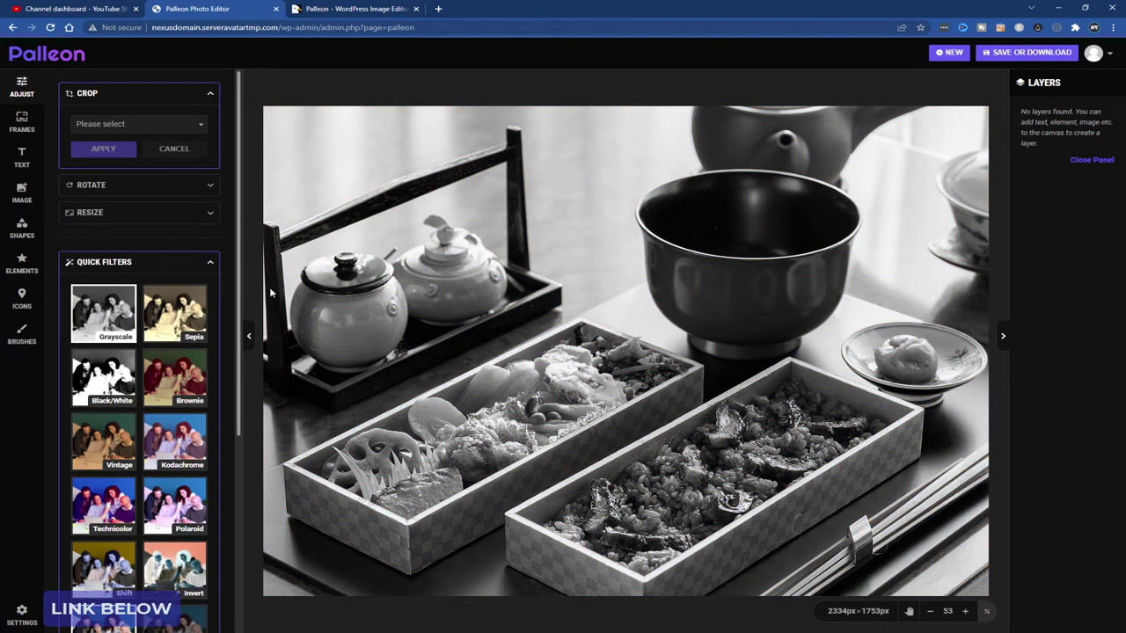
click(211, 263)
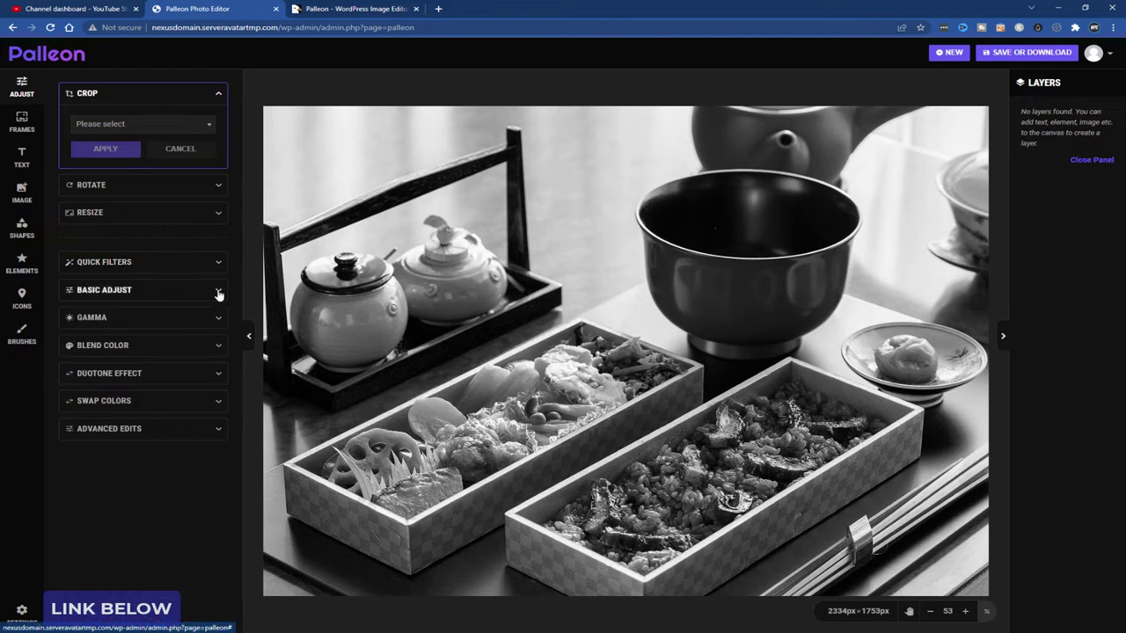
click(218, 291)
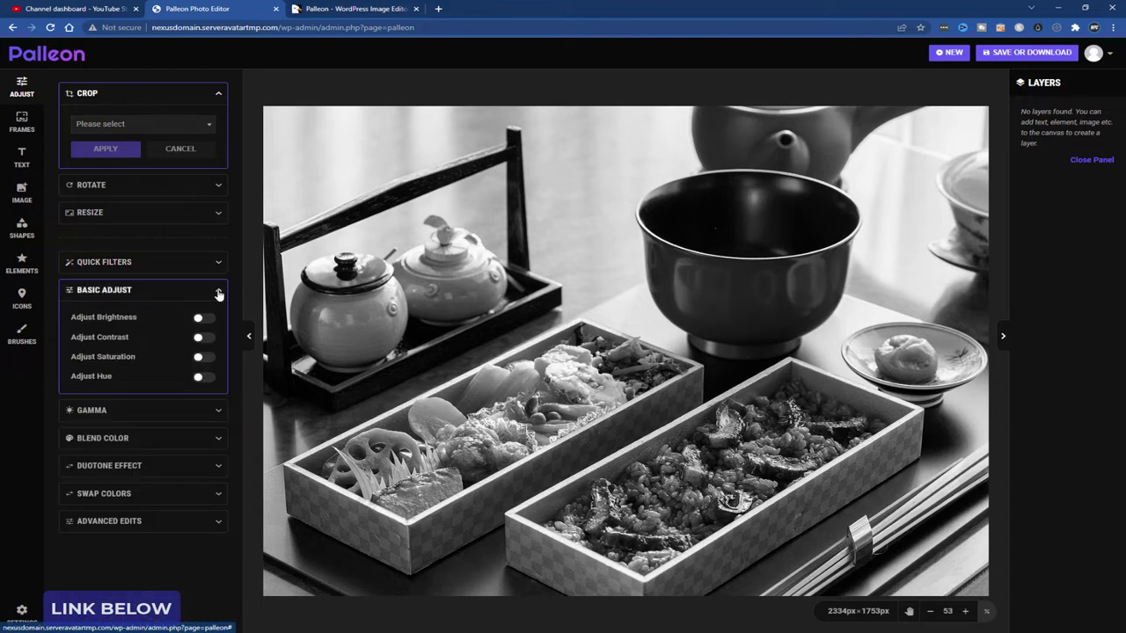
click(218, 295)
click(209, 319)
click(210, 319)
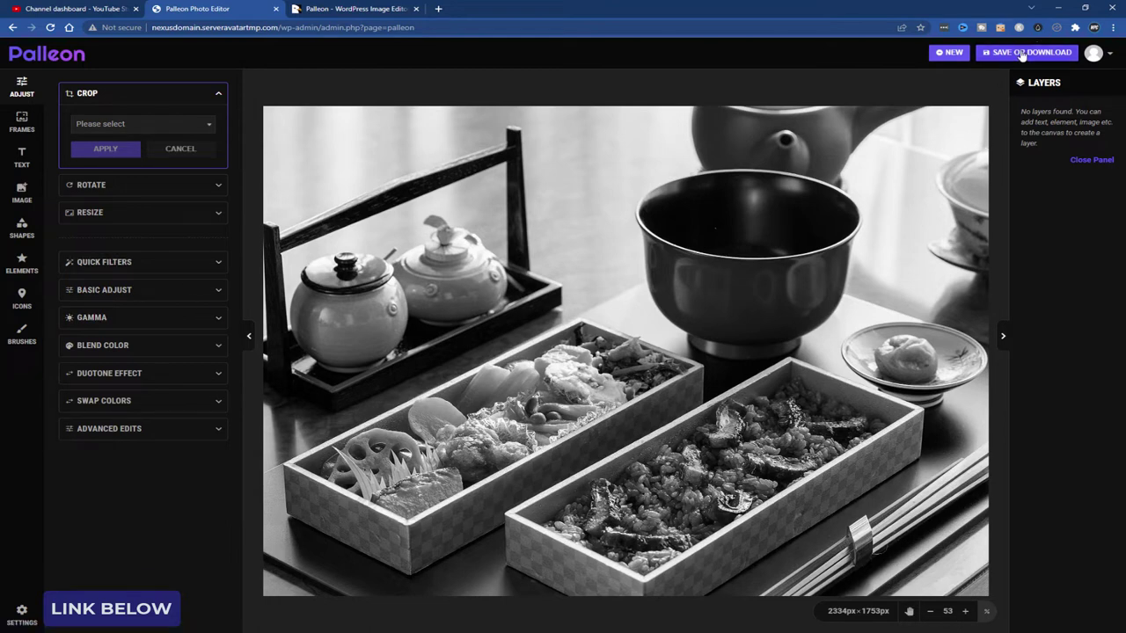
Save the grayscale photo as the JPEG image demo-eel-bento2 at 100% quality.
click(1021, 54)
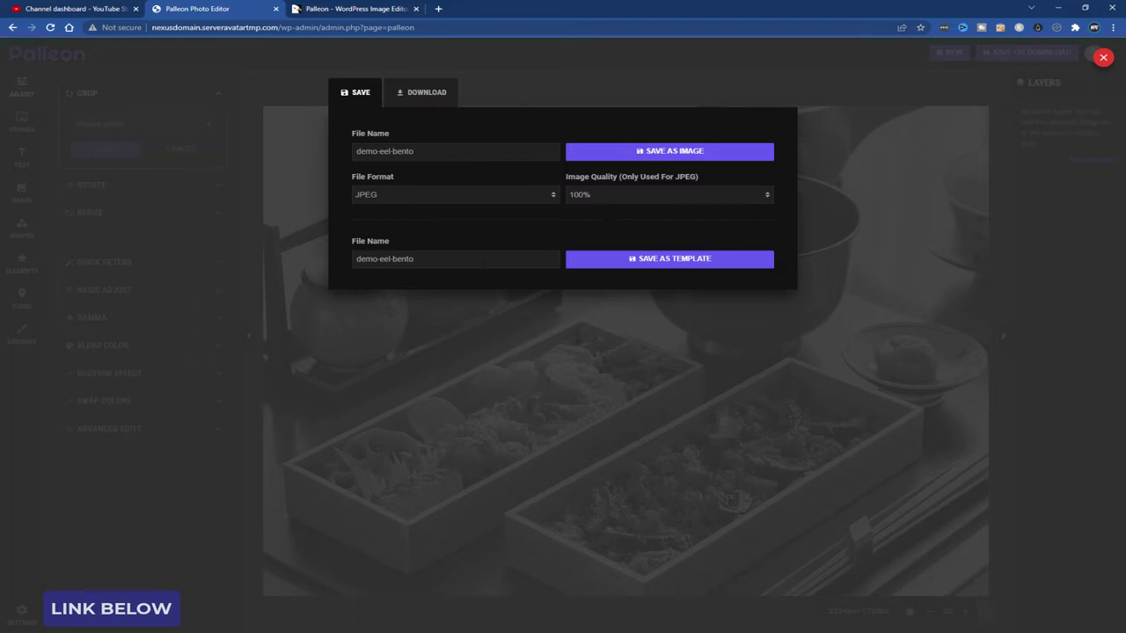
click(483, 261)
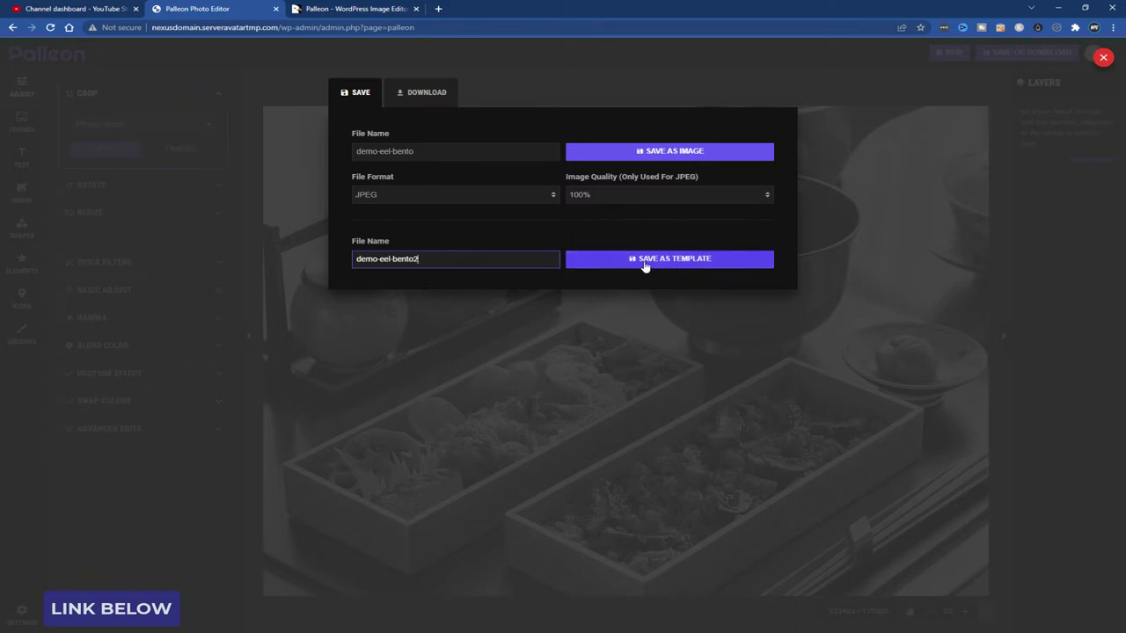
click(444, 150)
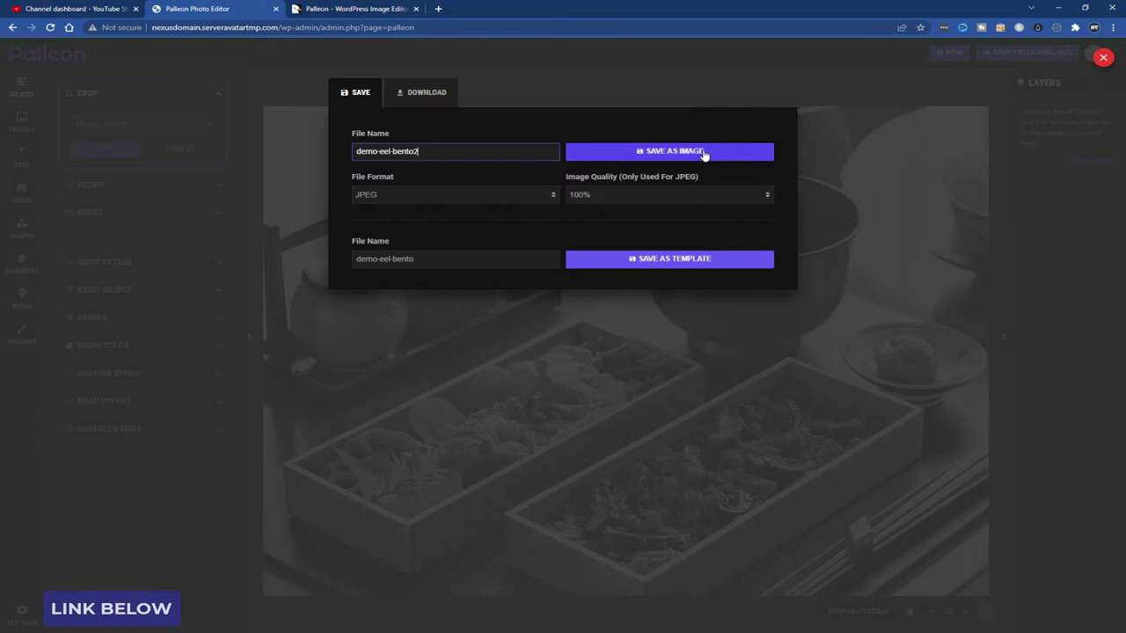
click(431, 97)
click(355, 95)
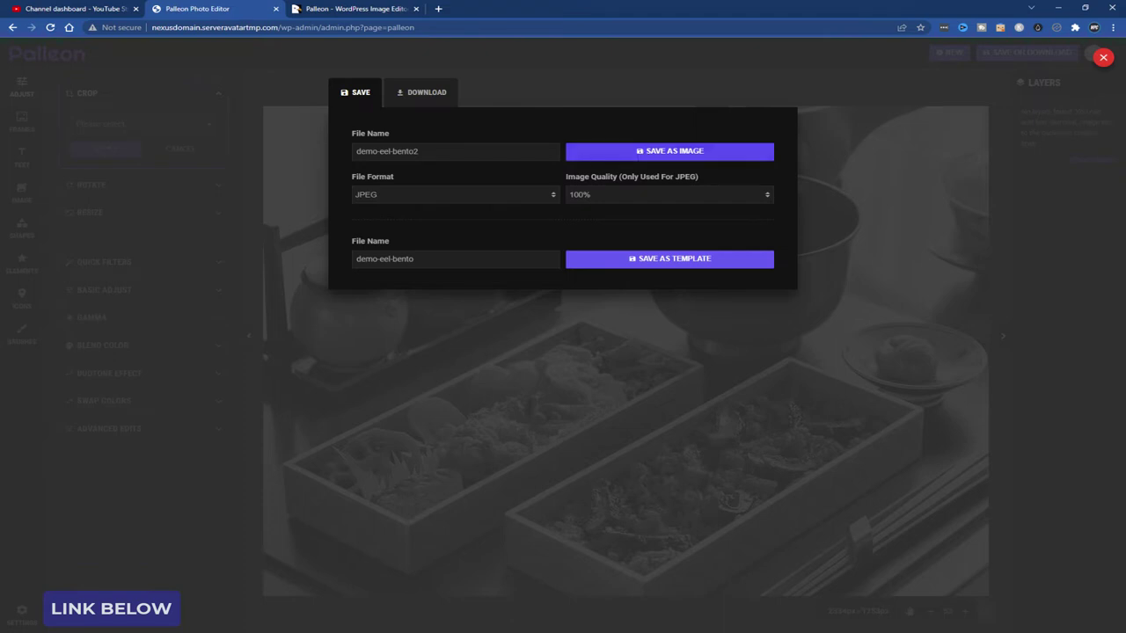
click(669, 151)
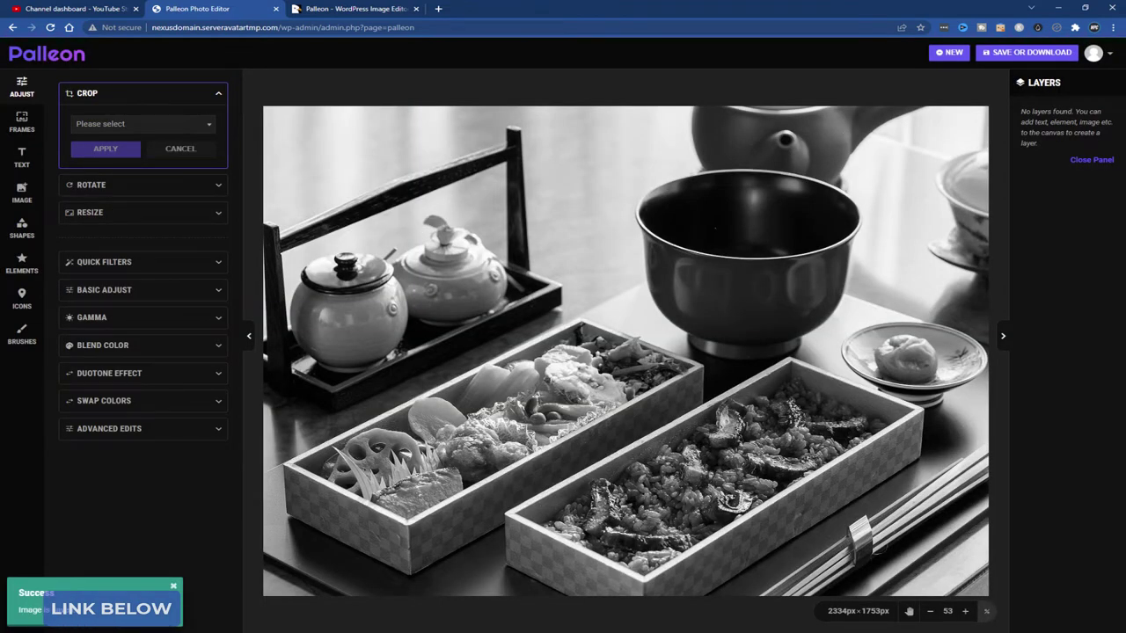
click(22, 124)
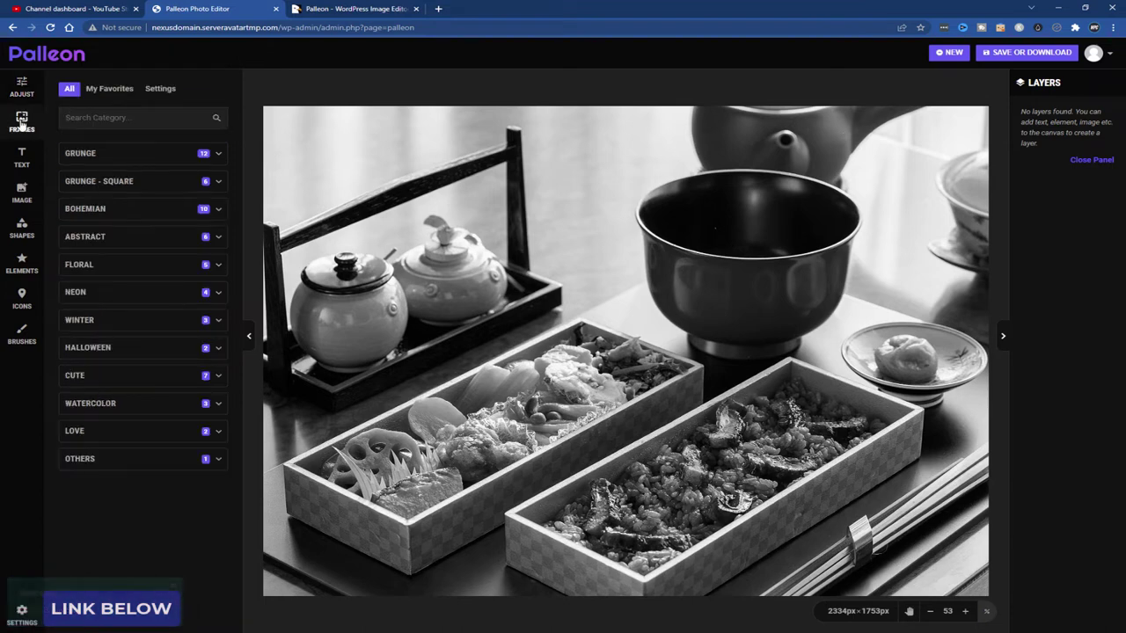
Try two Grunge frames and two Abstract frames on the photo.
click(218, 155)
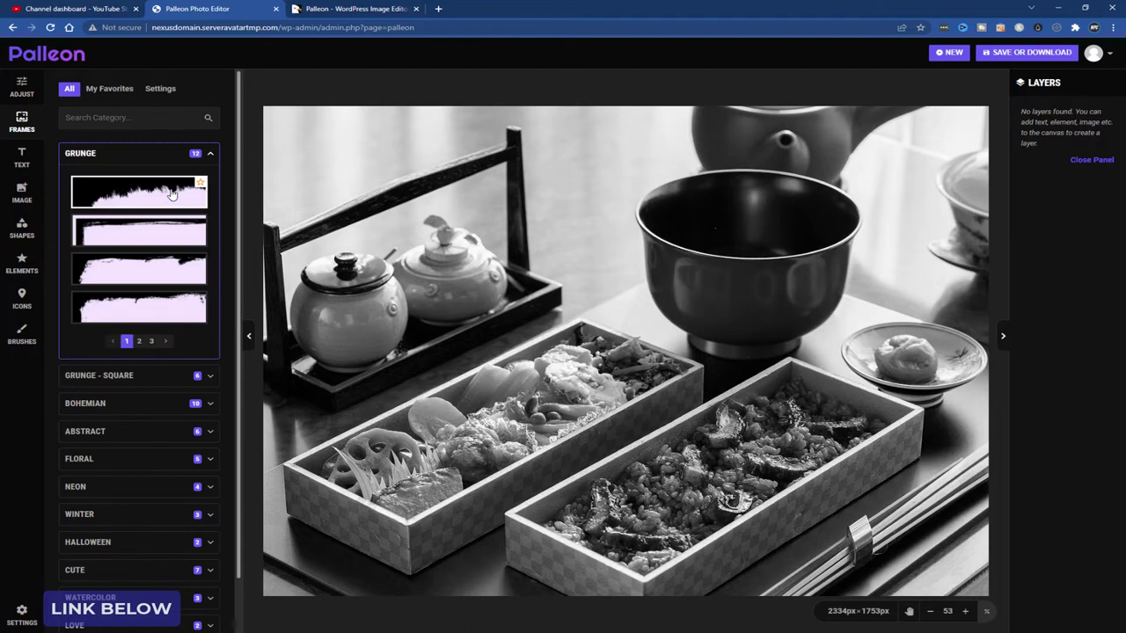
click(161, 204)
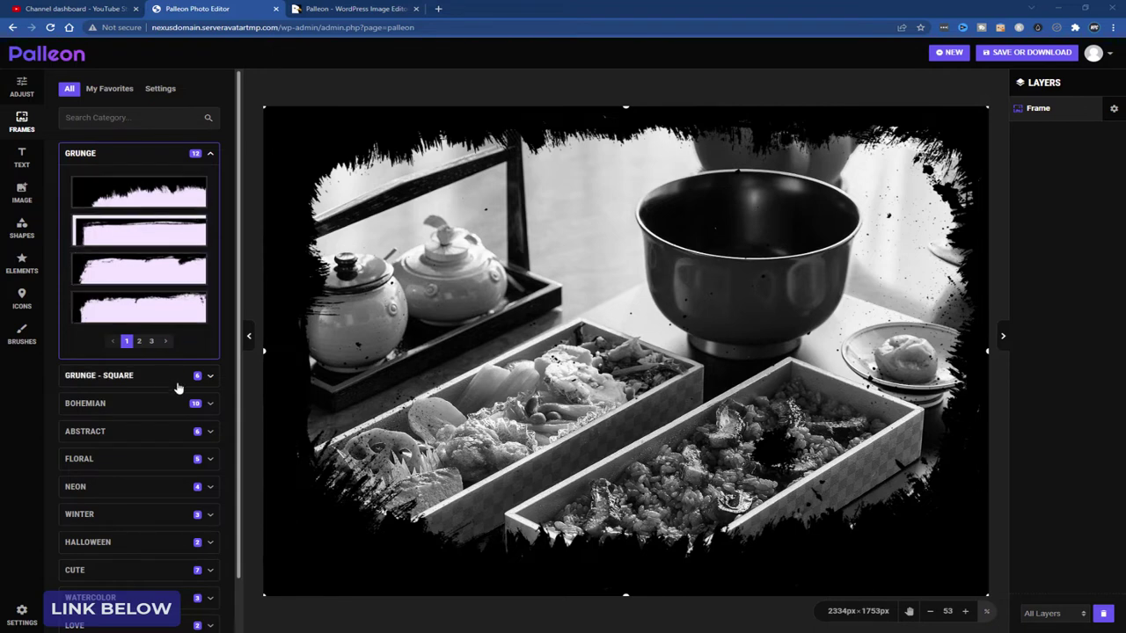
click(176, 240)
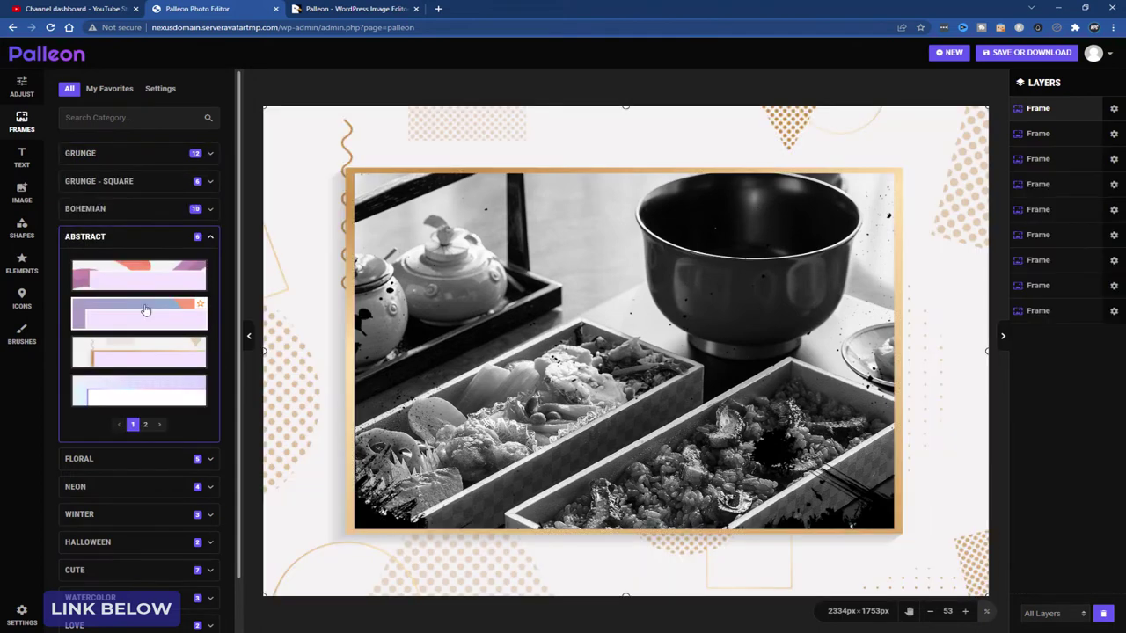
click(141, 309)
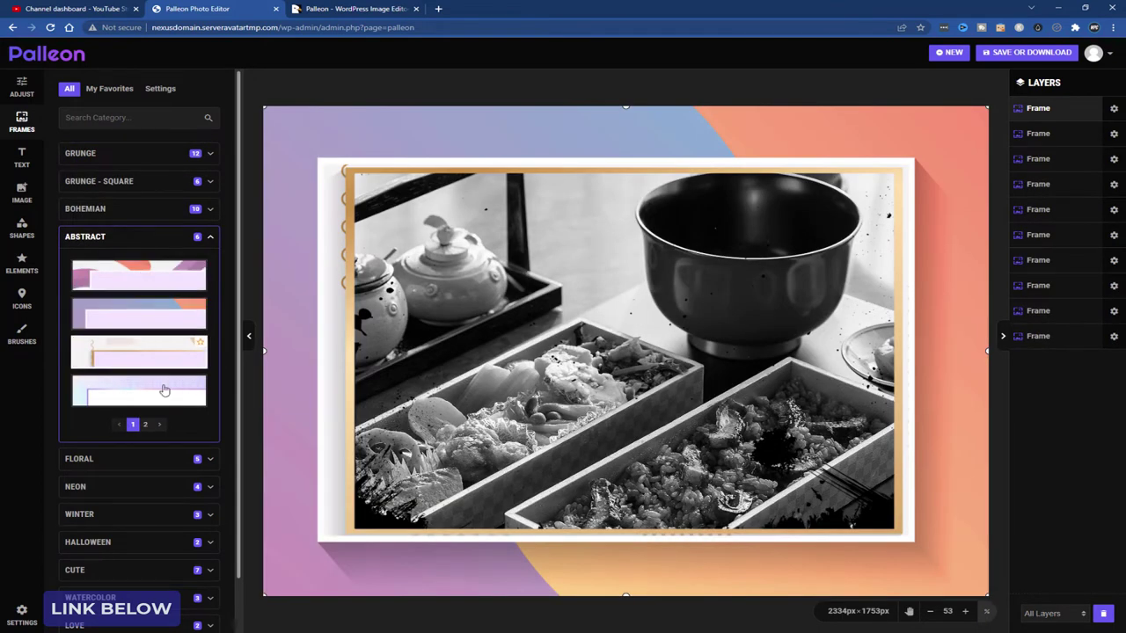
click(183, 404)
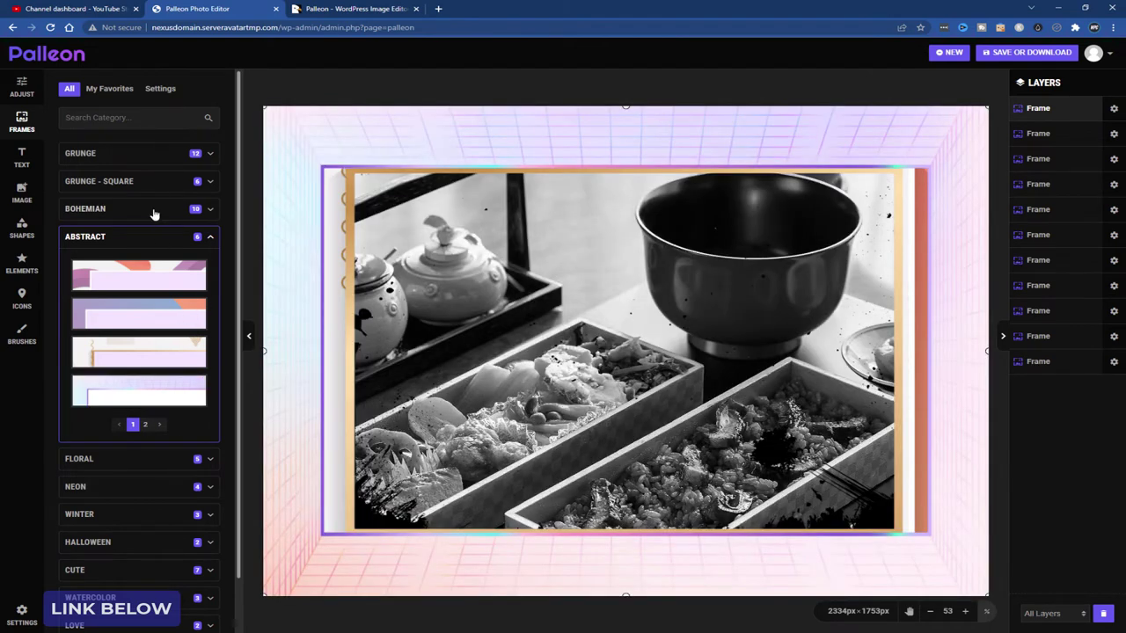
Apply a Bohemian floral frame, then the green gear Neon frame.
click(154, 214)
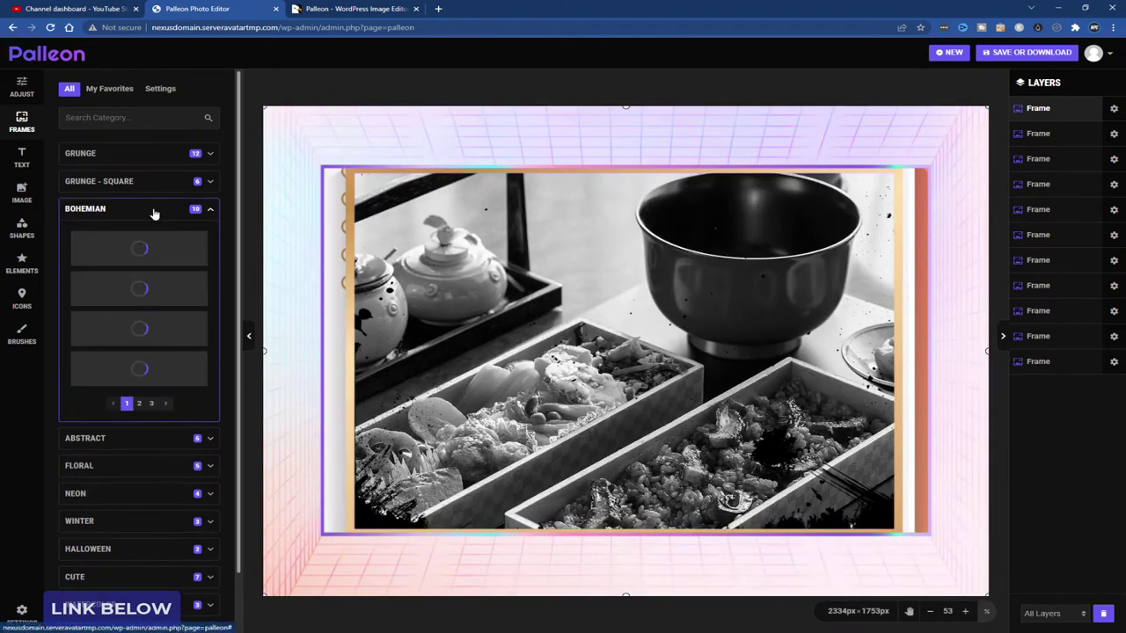
scroll(163, 299, down, 1)
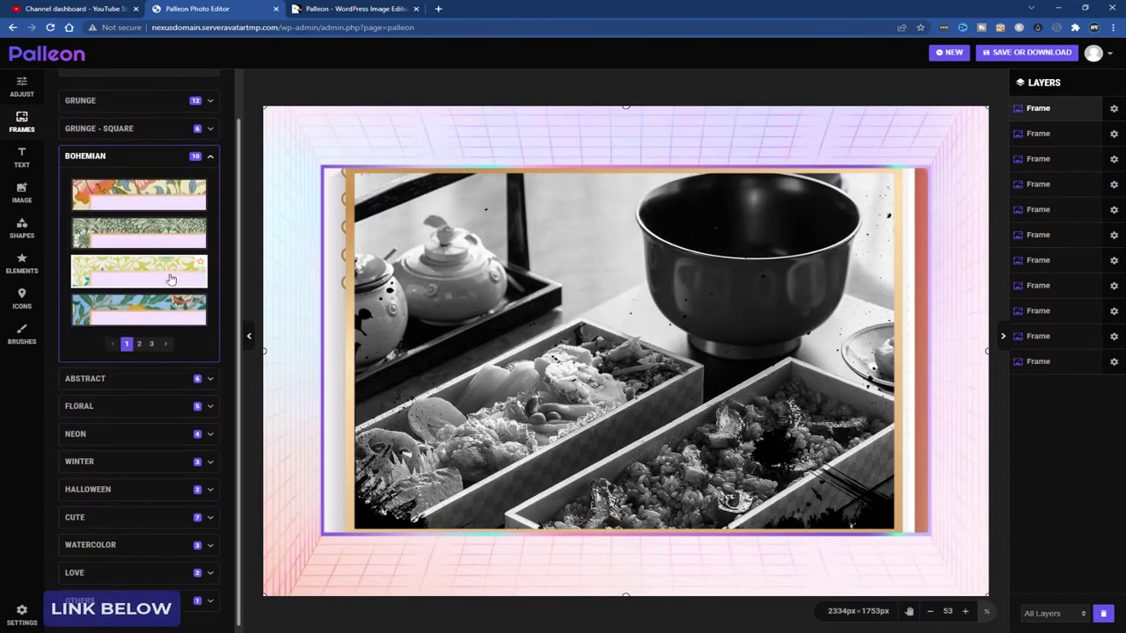
click(171, 276)
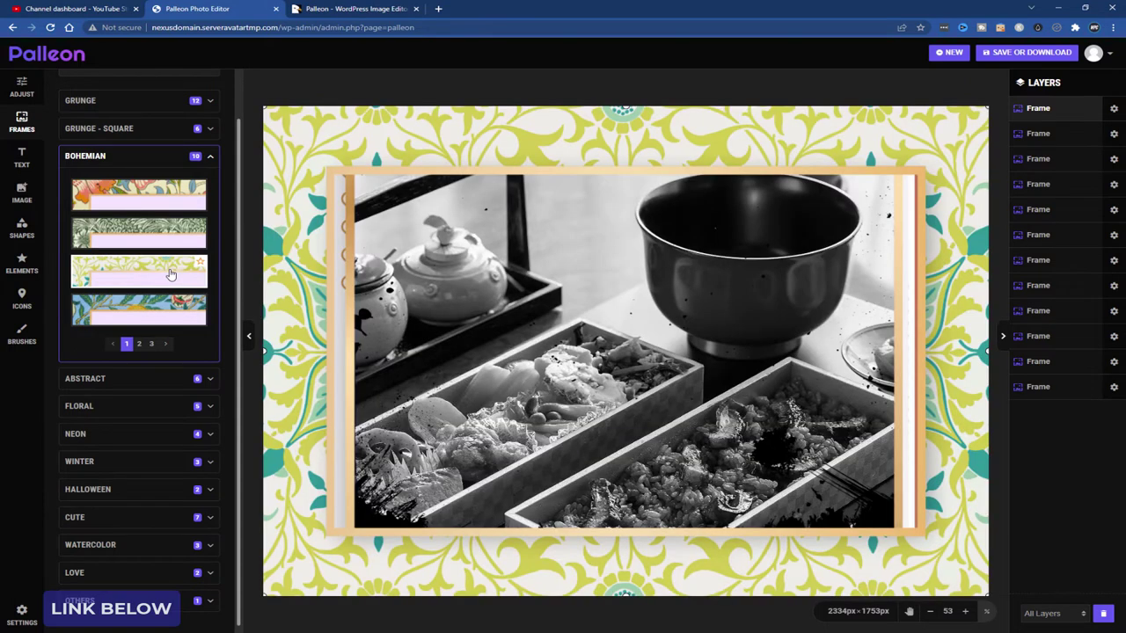
scroll(169, 299, down, 1)
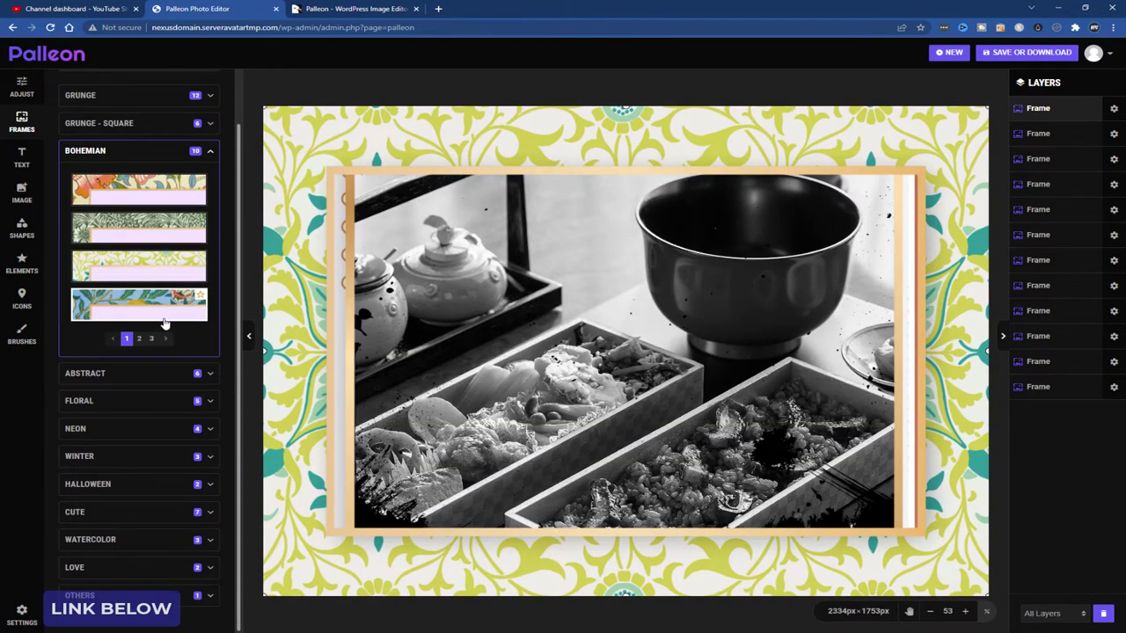
click(140, 428)
click(140, 371)
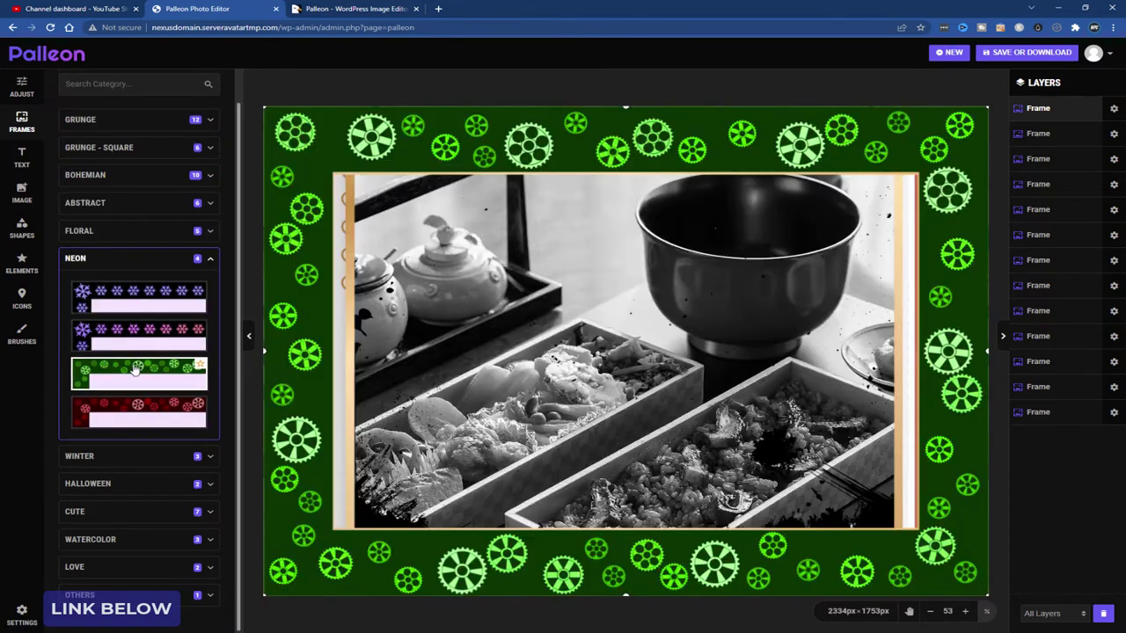
Add a text layer near the photo's top reading 'Welcoe to the Blog'.
click(15, 156)
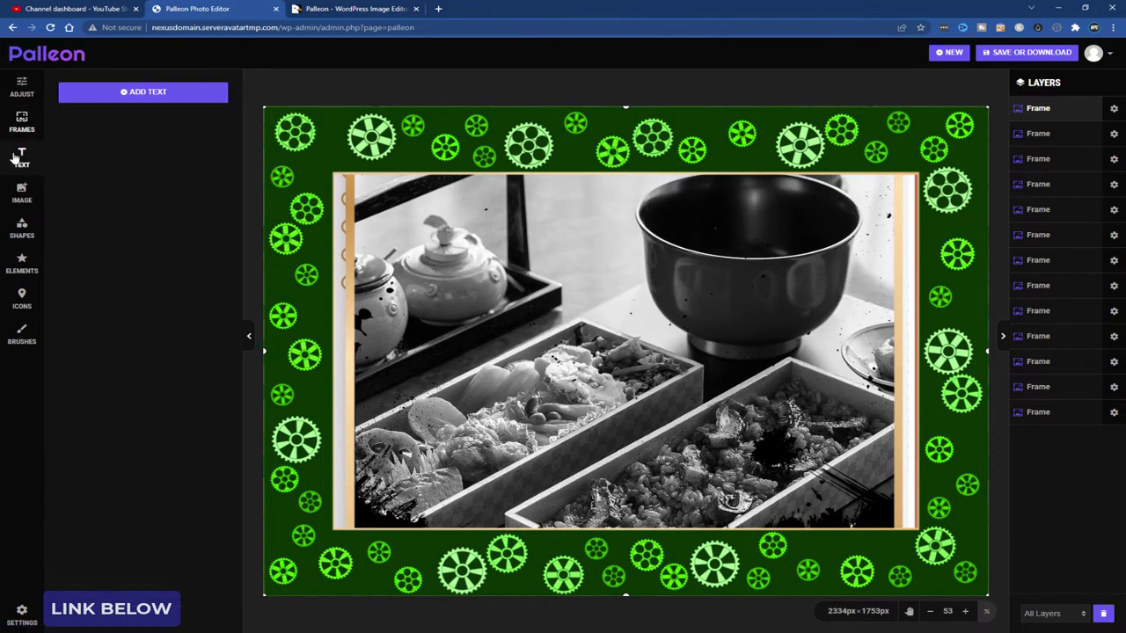
click(138, 95)
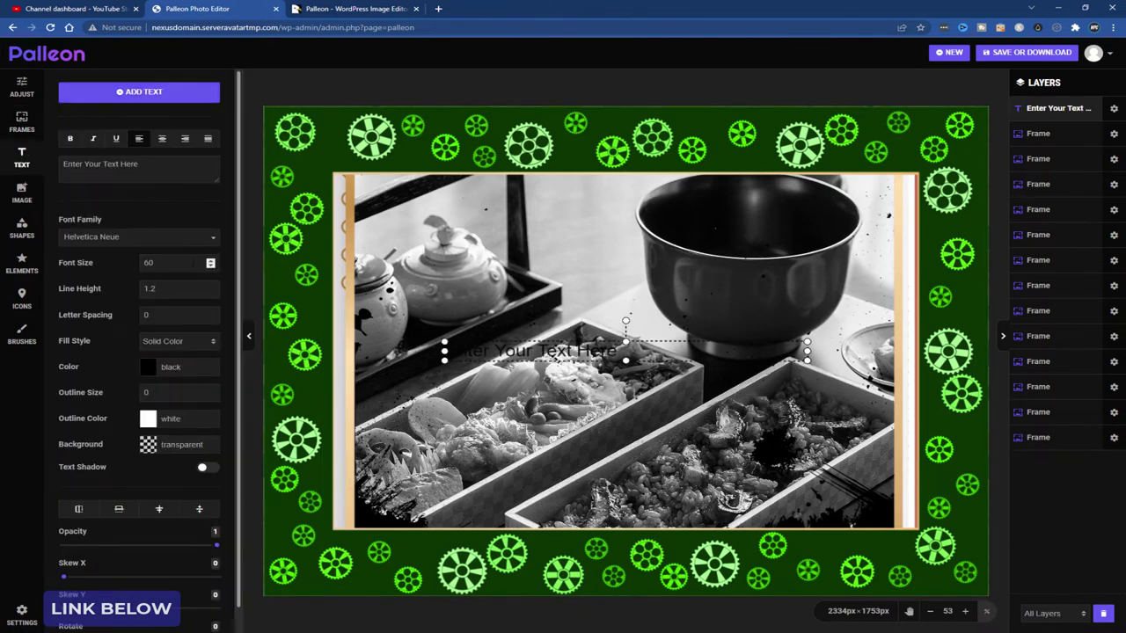
drag(579, 346, 577, 222)
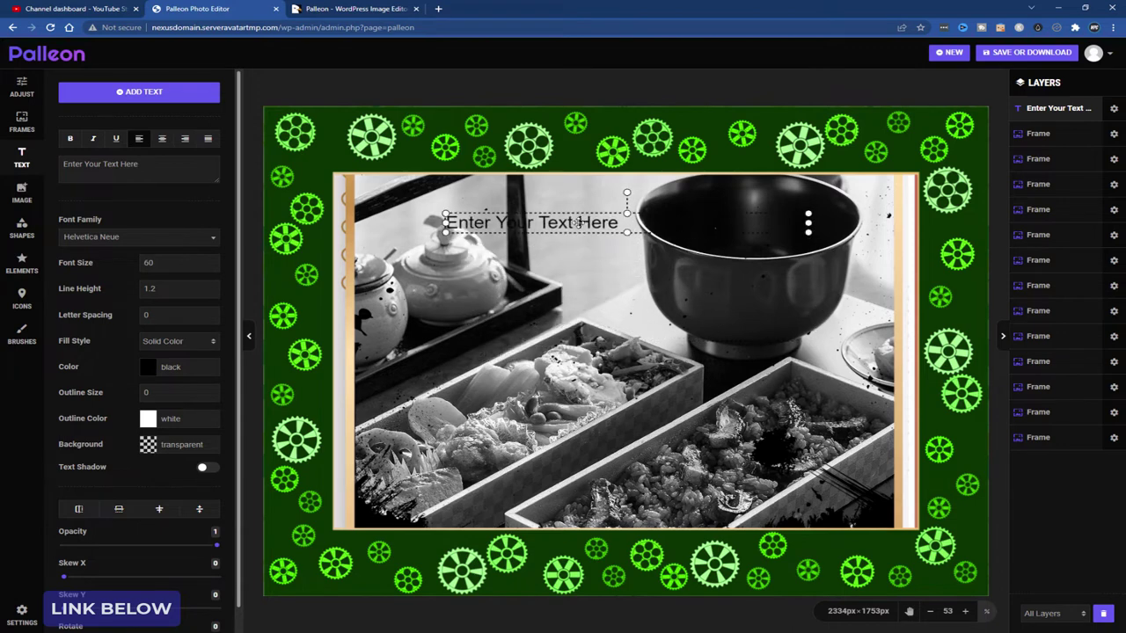
triple_click(577, 222)
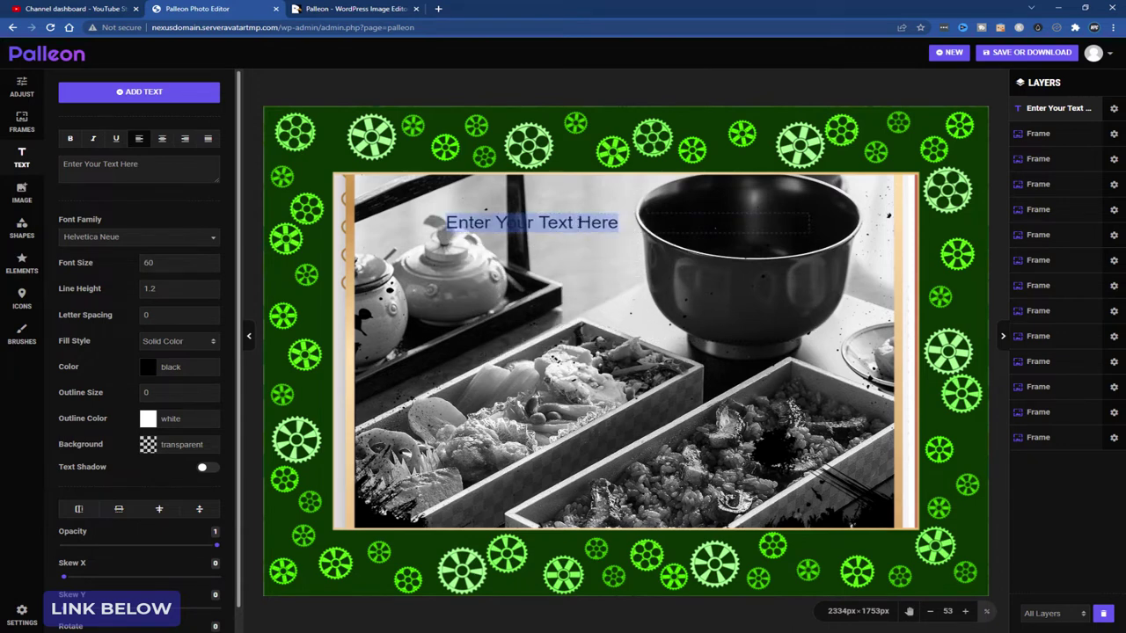
text(Welco)
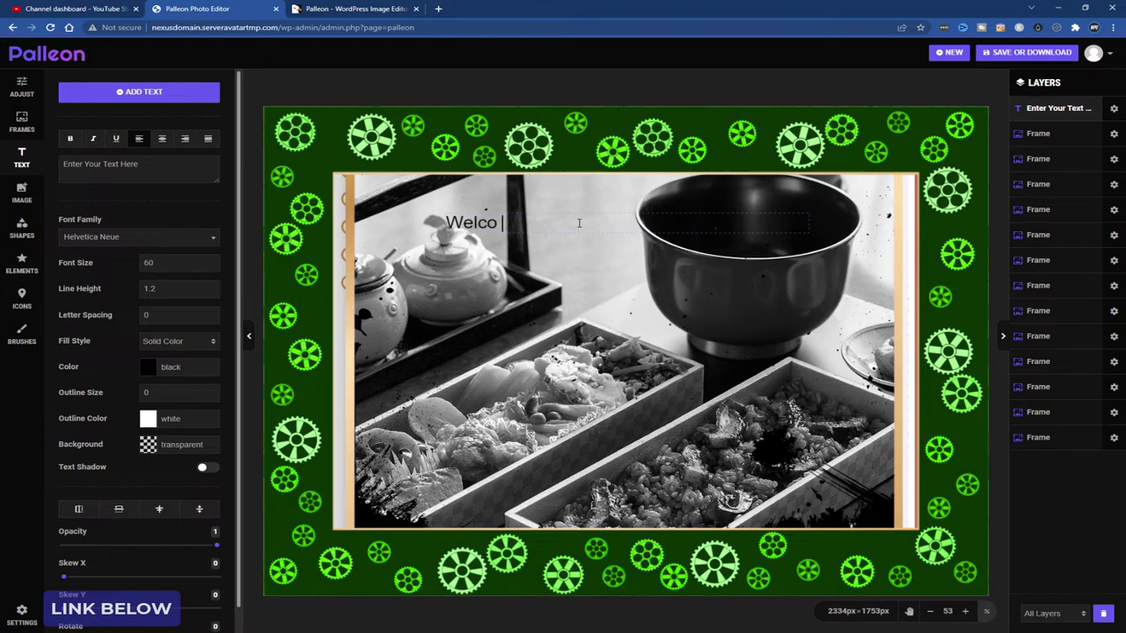
text(e to the Blog)
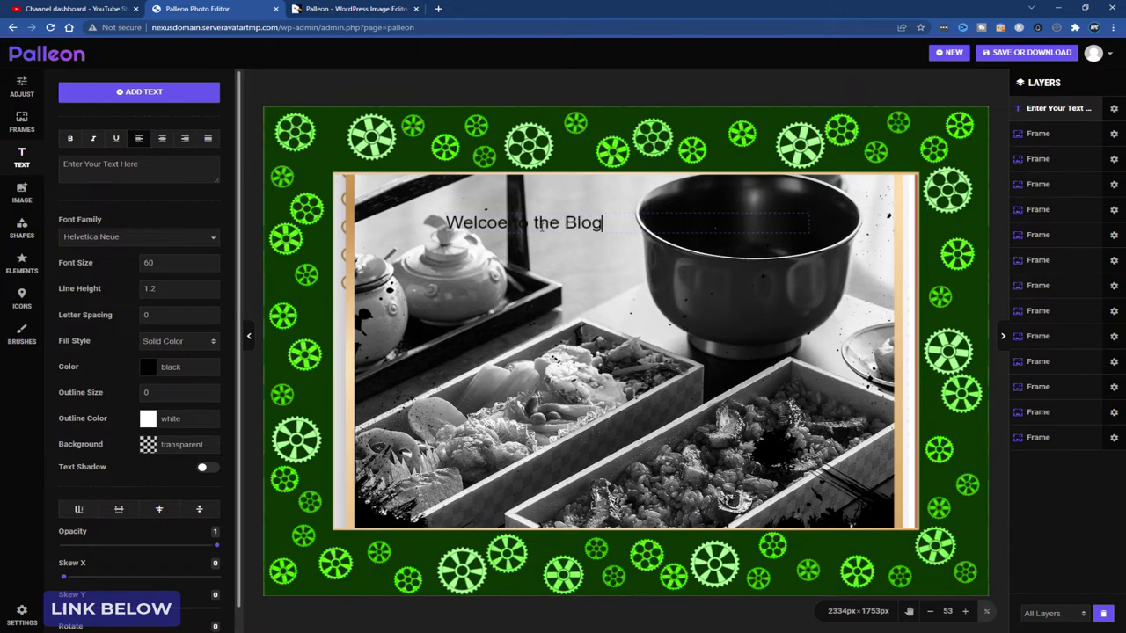
triple_click(487, 225)
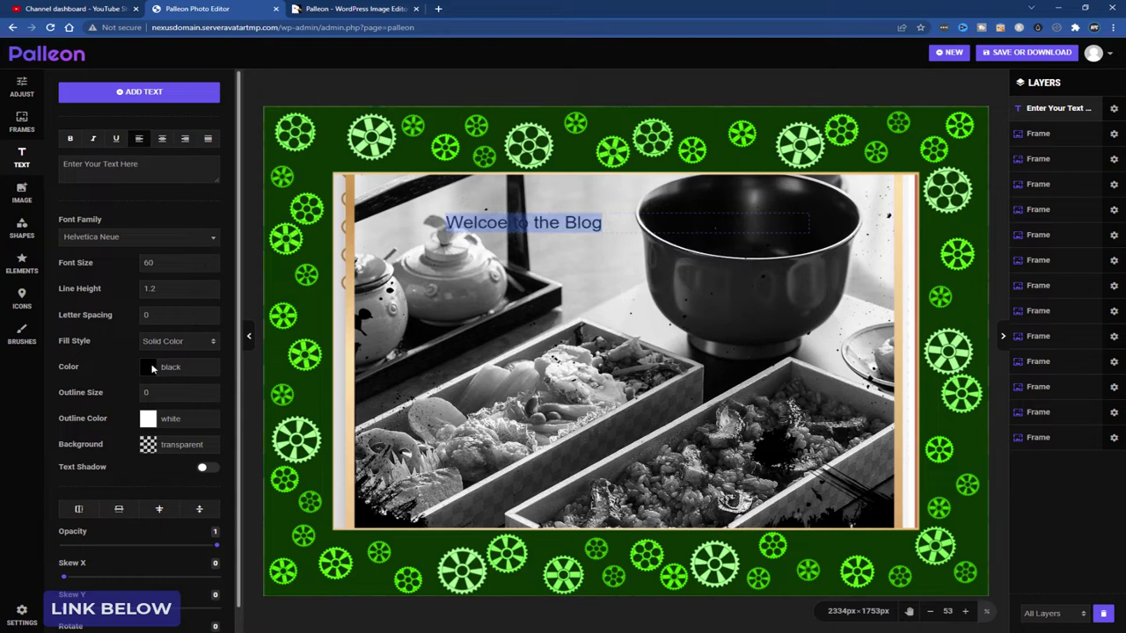
Make the title orange #ce7e00 at size 119 on a grey #bcbcbc background.
click(176, 367)
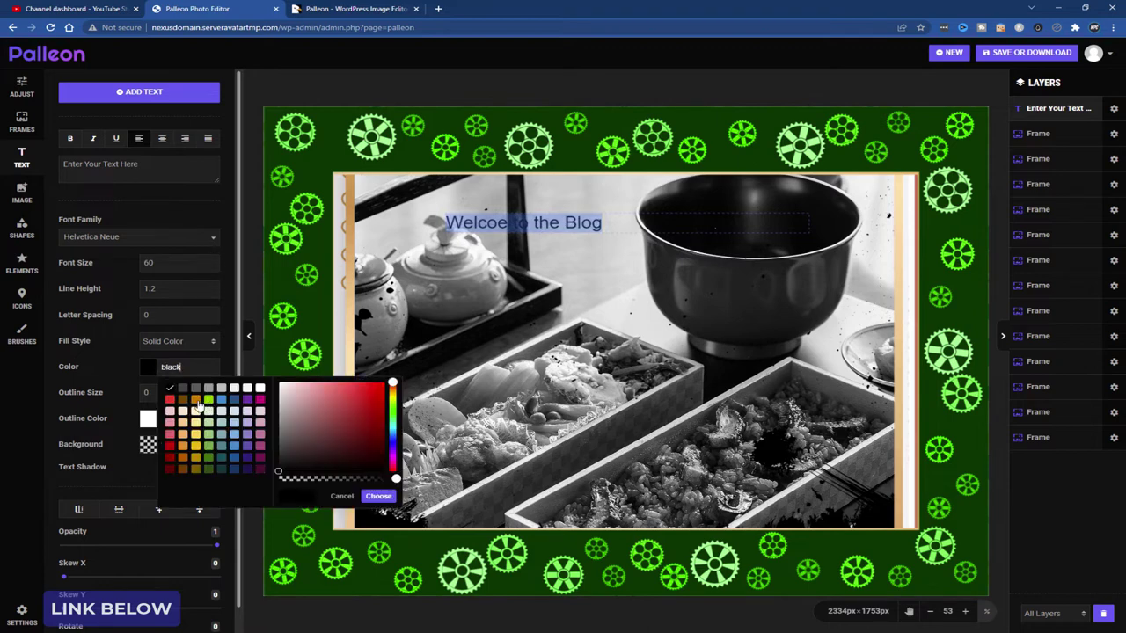
click(196, 401)
click(185, 360)
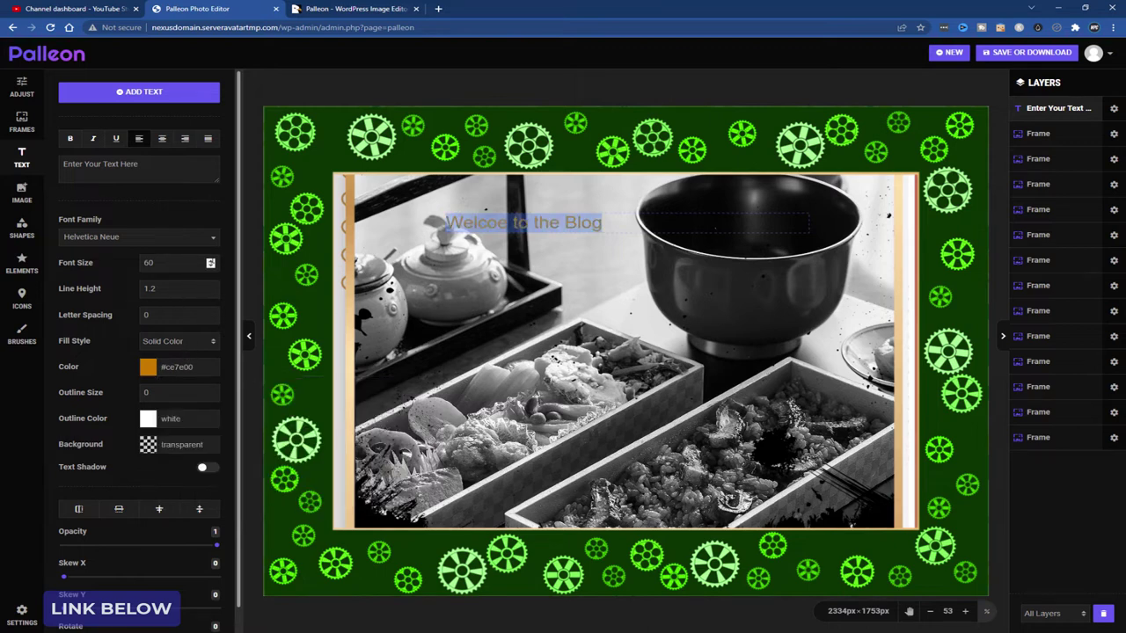
click(211, 259)
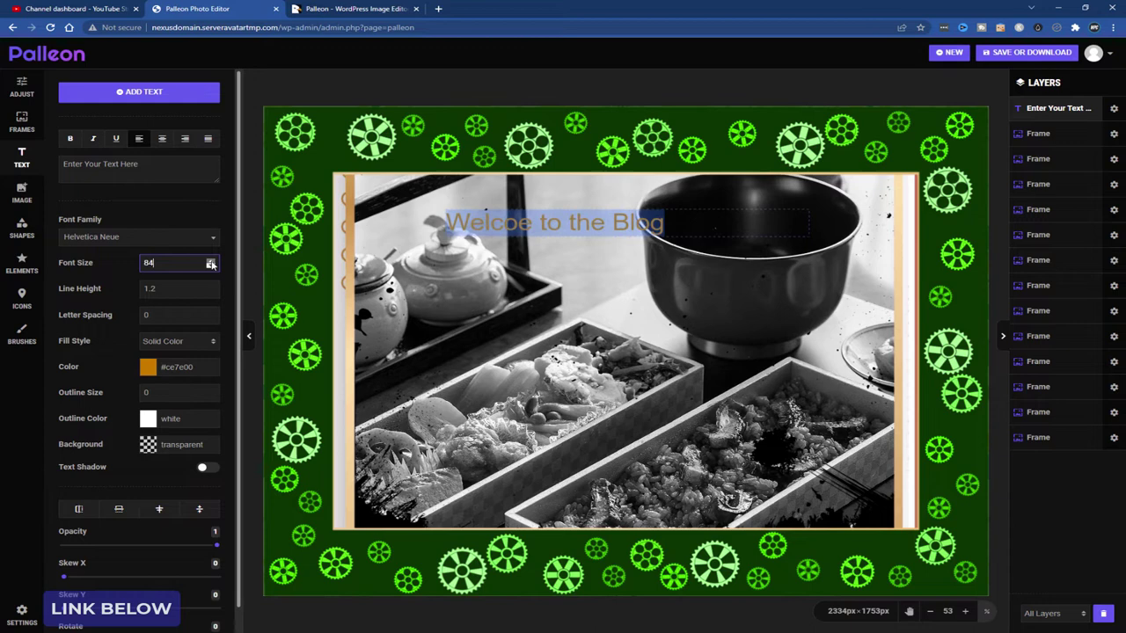
drag(211, 264, 211, 264)
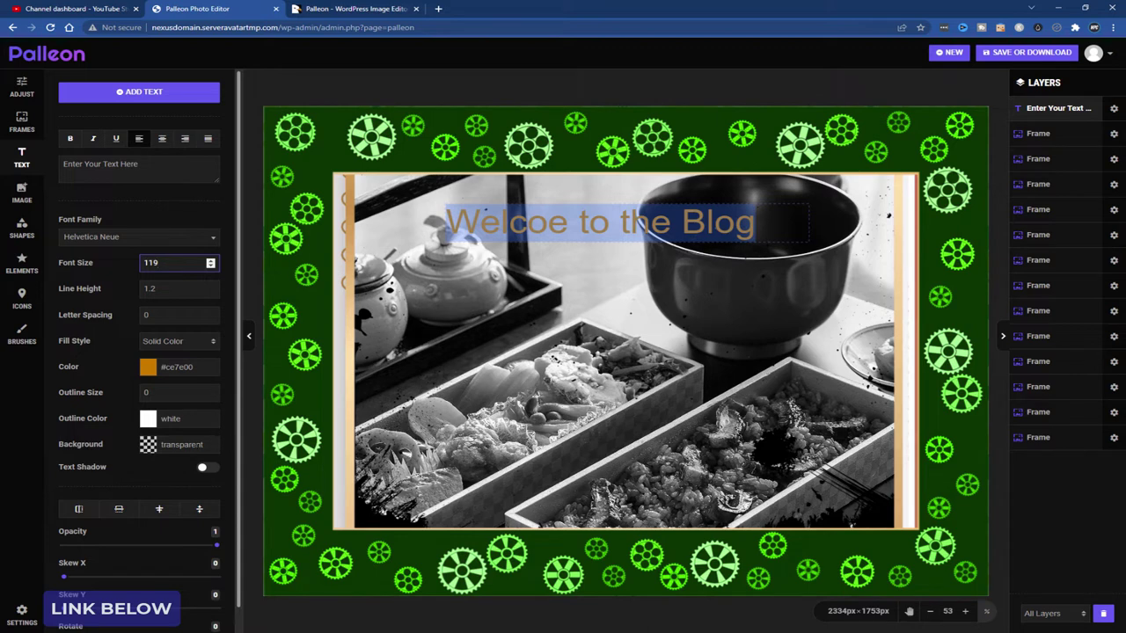
click(180, 444)
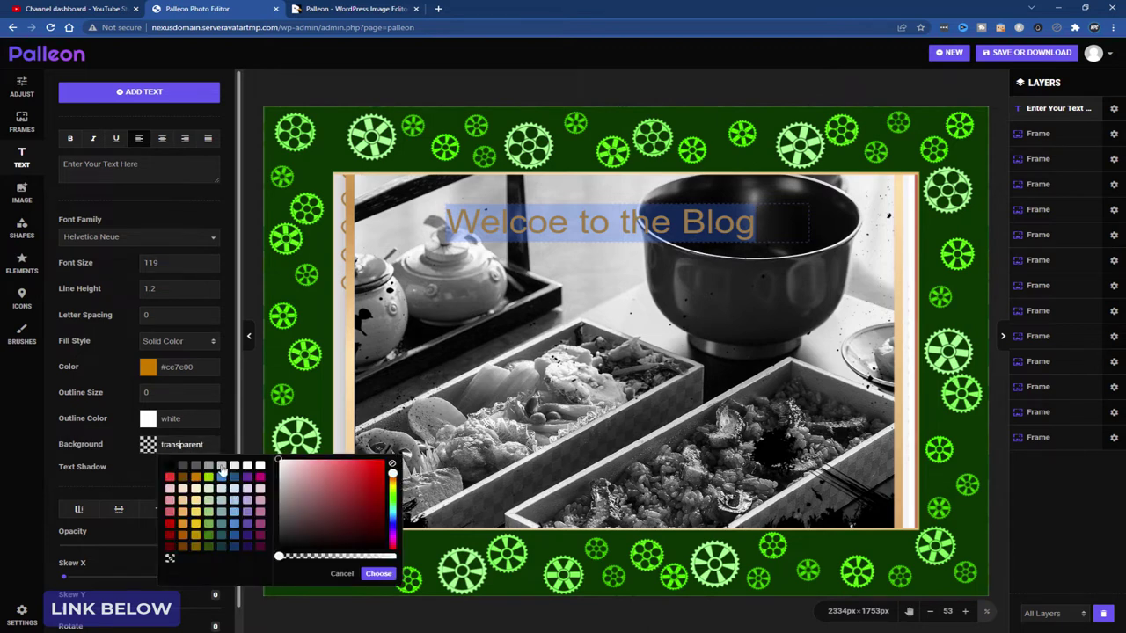
click(221, 466)
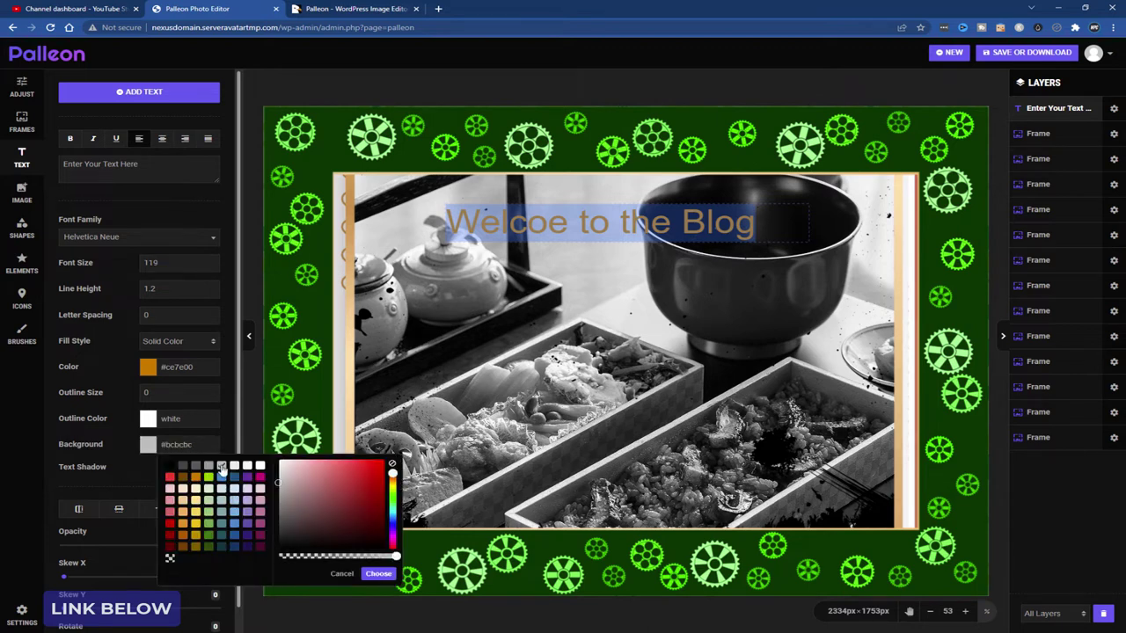
click(233, 409)
Correct the title to 'Welcome to the Blog' by inserting the missing m.
click(648, 231)
click(629, 216)
click(546, 220)
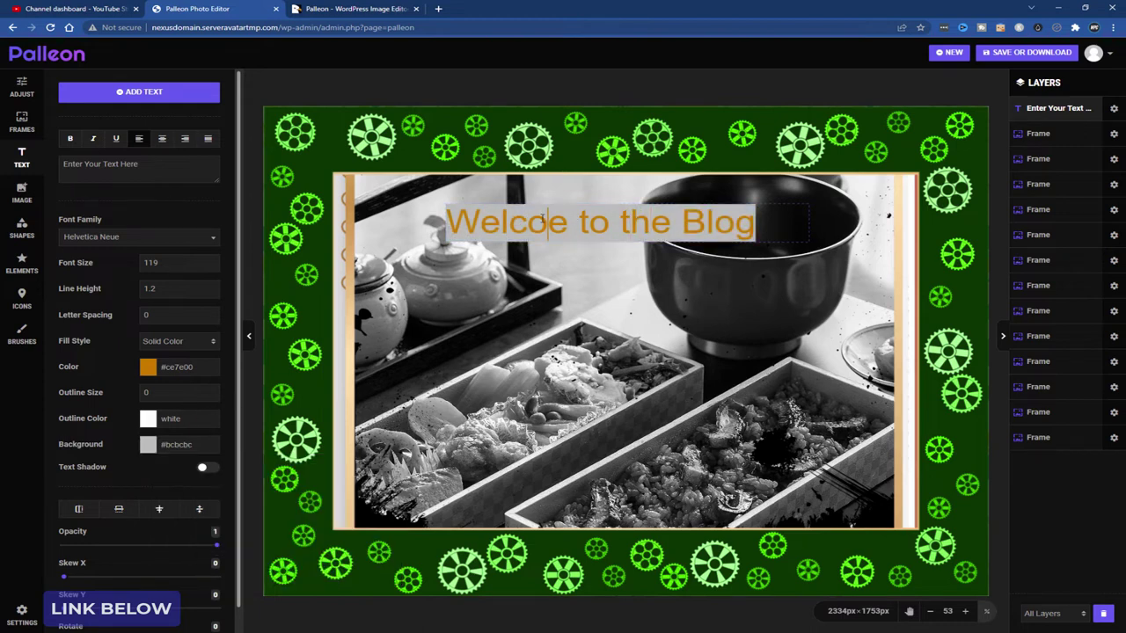
text(m)
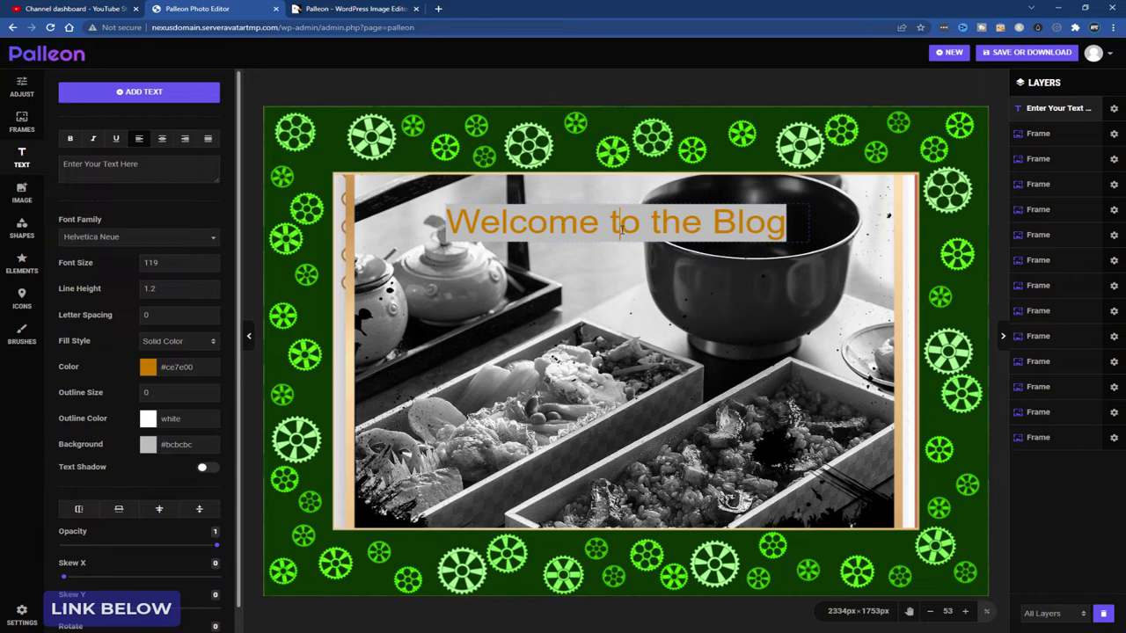
Reposition the title and stretch it wider across the top of the photo.
click(609, 282)
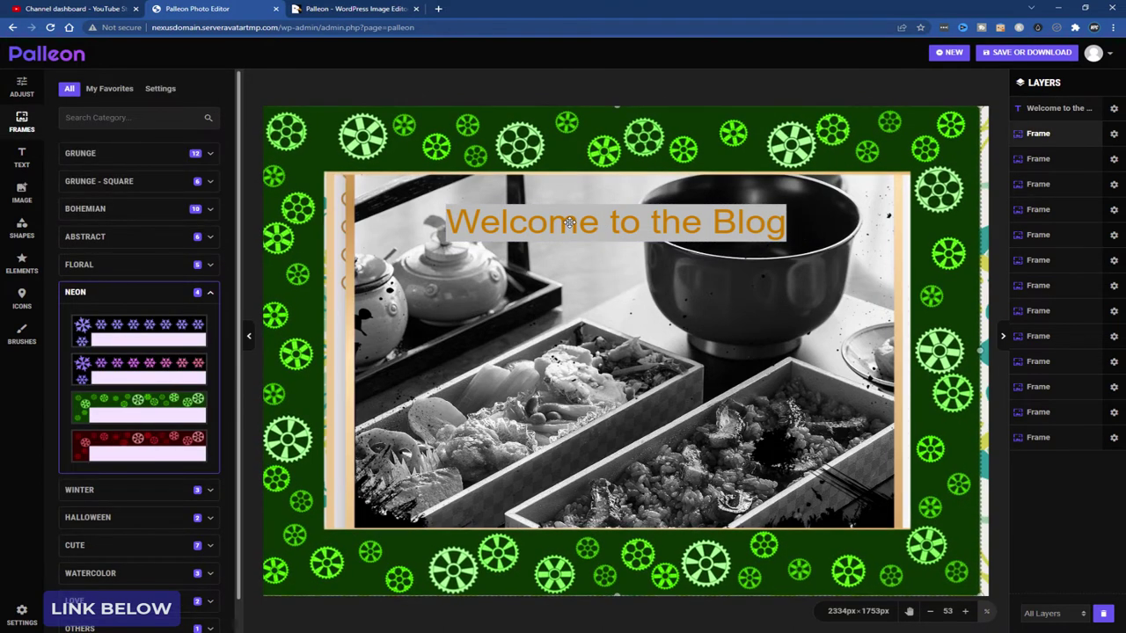
click(22, 156)
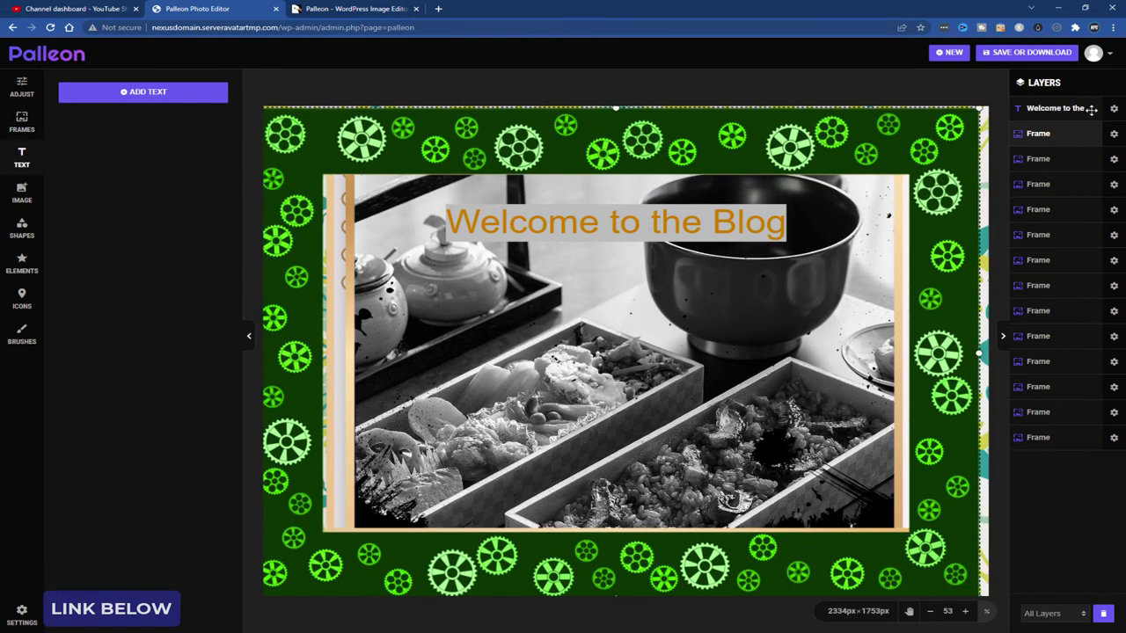
click(1082, 111)
drag(679, 221, 685, 238)
drag(814, 262, 906, 273)
drag(758, 265, 697, 255)
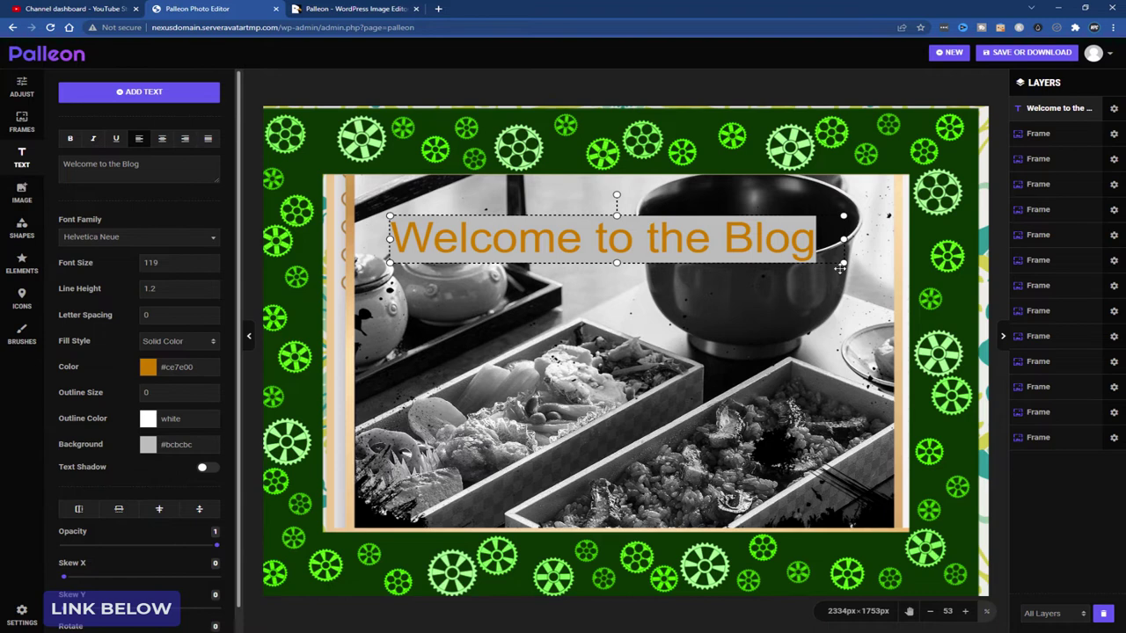
drag(843, 262, 901, 268)
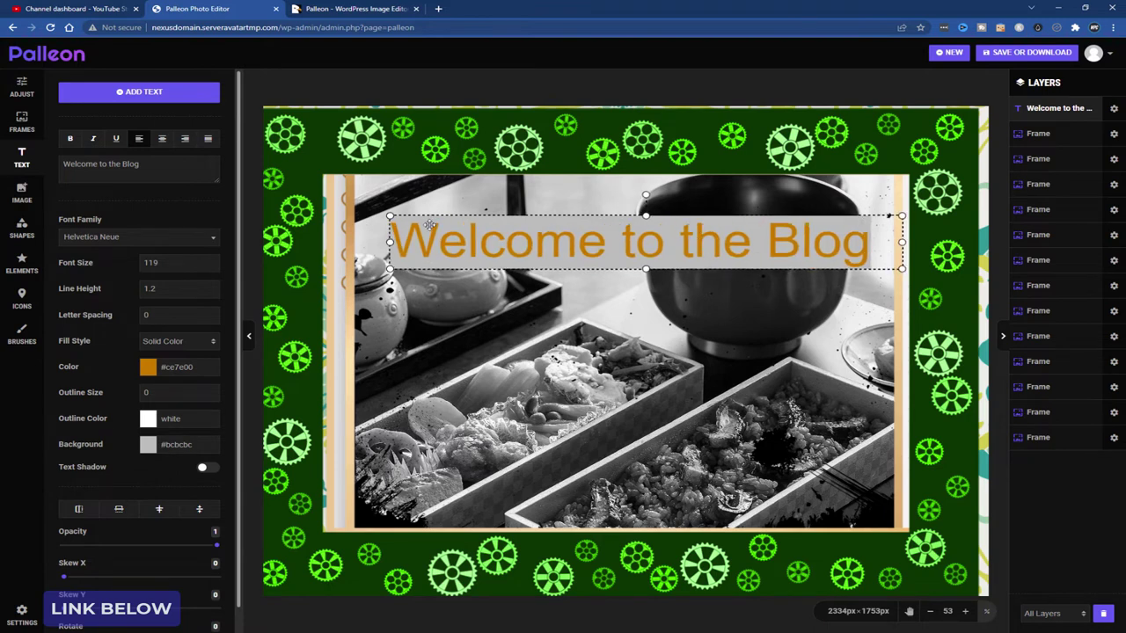
Place the demo-salmon sushi photo from the media library on the canvas.
click(22, 195)
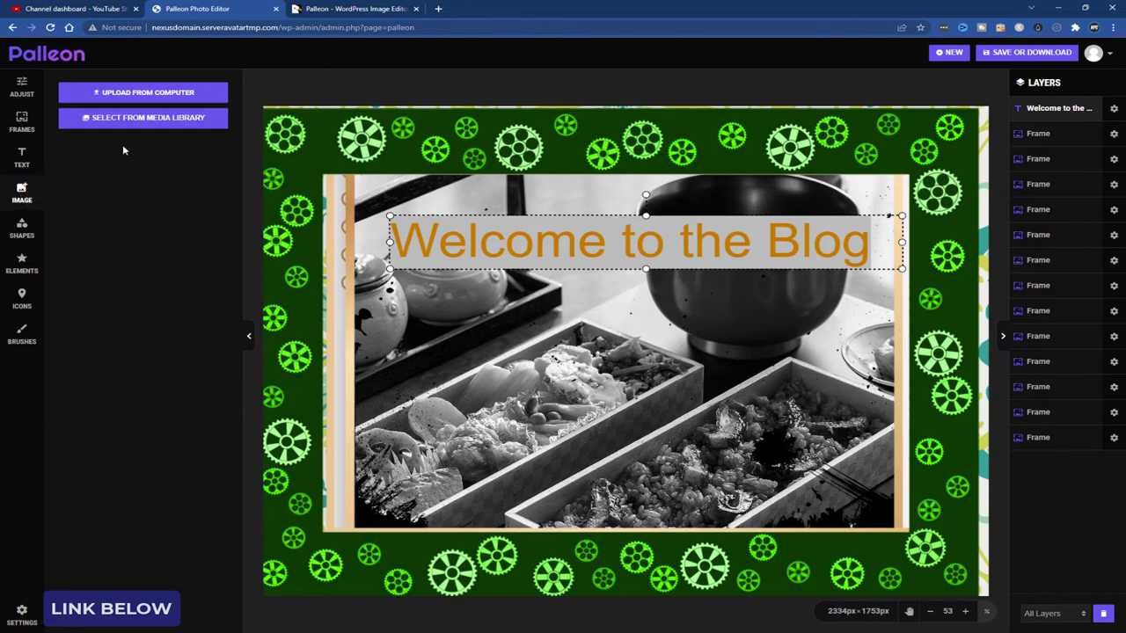
click(129, 120)
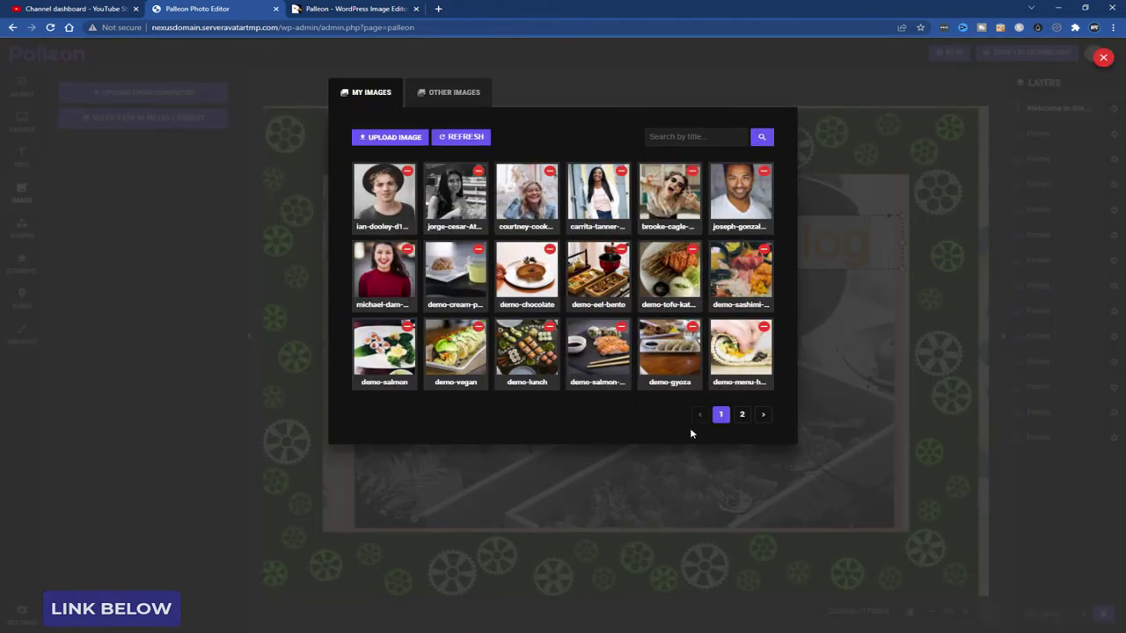
click(598, 356)
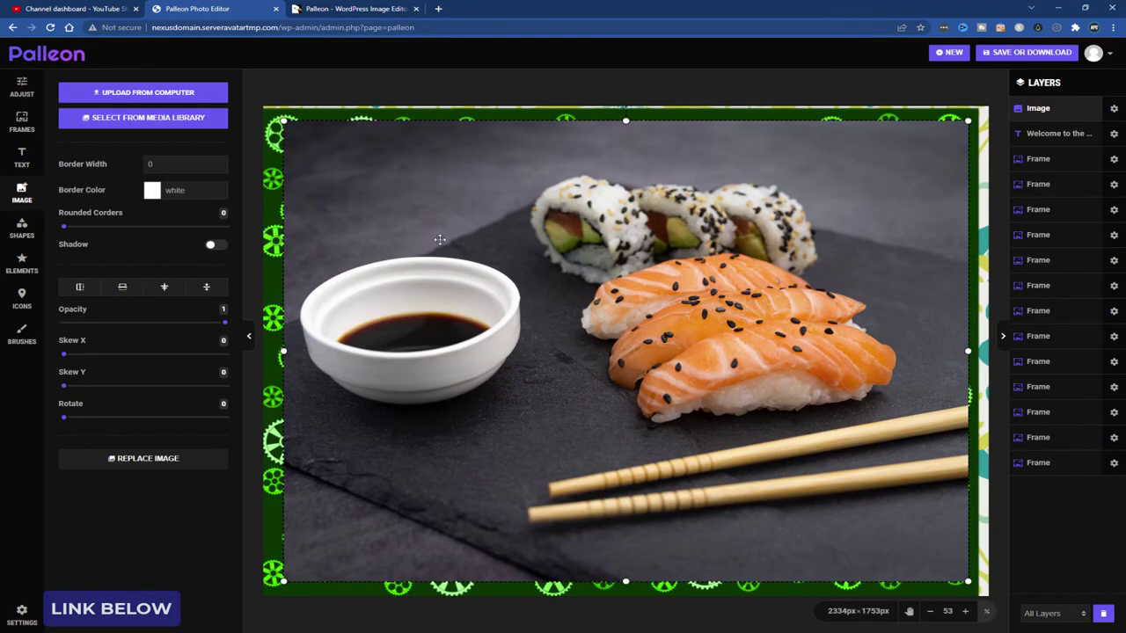
Shrink the sushi image into the lower left and round its corners to 251.
drag(283, 120, 772, 444)
drag(853, 482, 375, 466)
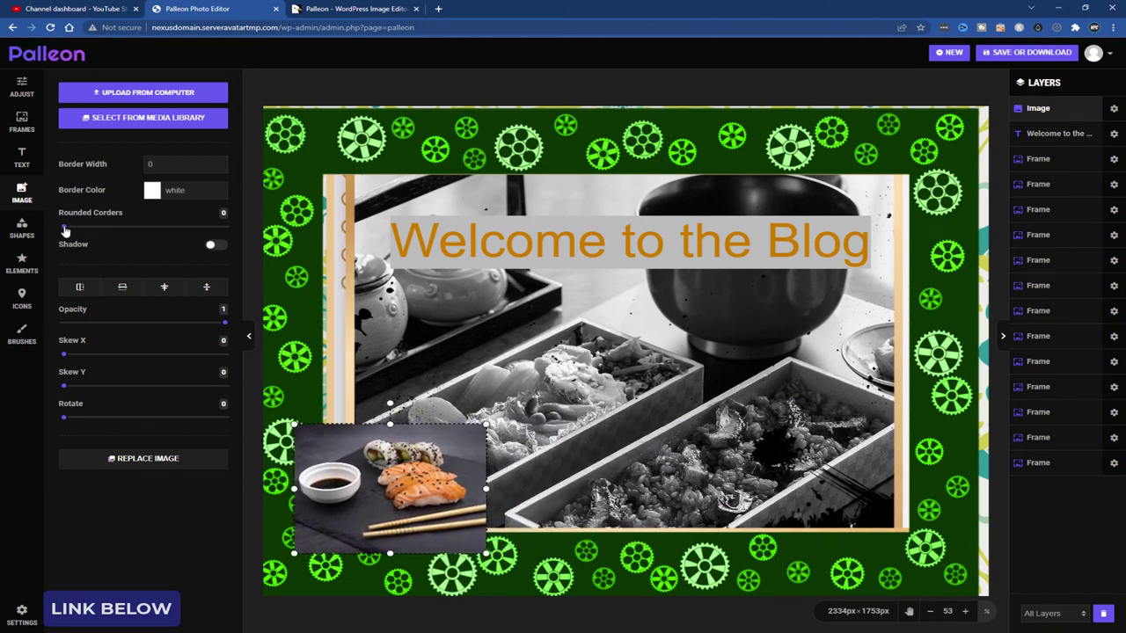
drag(64, 231, 103, 230)
drag(405, 509, 384, 493)
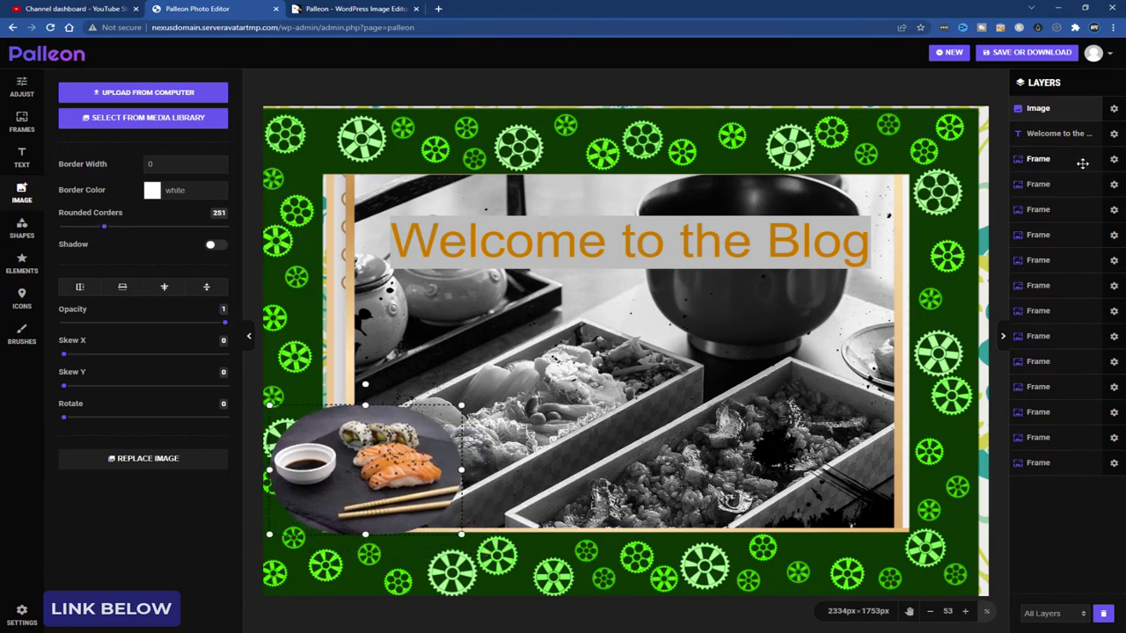
Delete the stacked gear, floral, neon grid, gradient and dotted frame layers, keeping one grunge frame.
click(1083, 161)
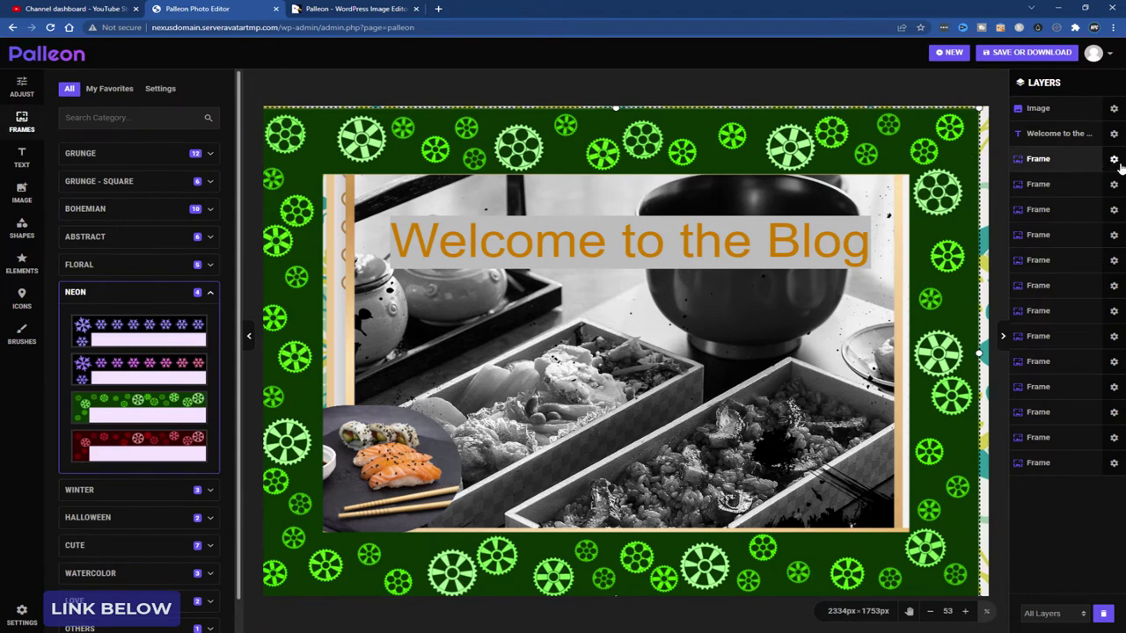
click(1087, 161)
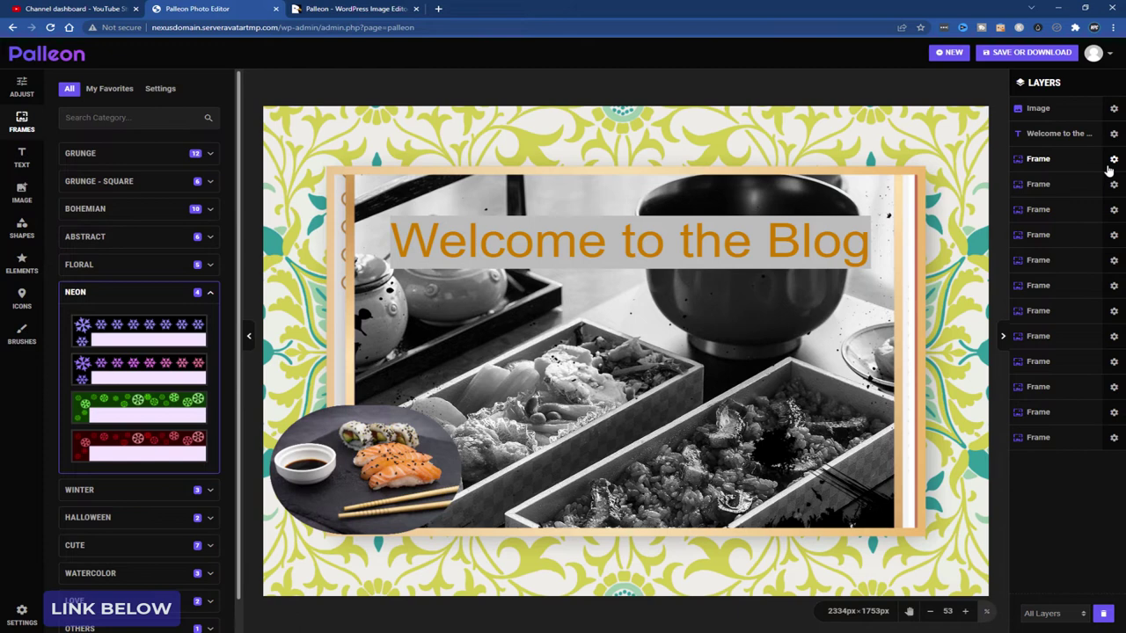
click(1087, 160)
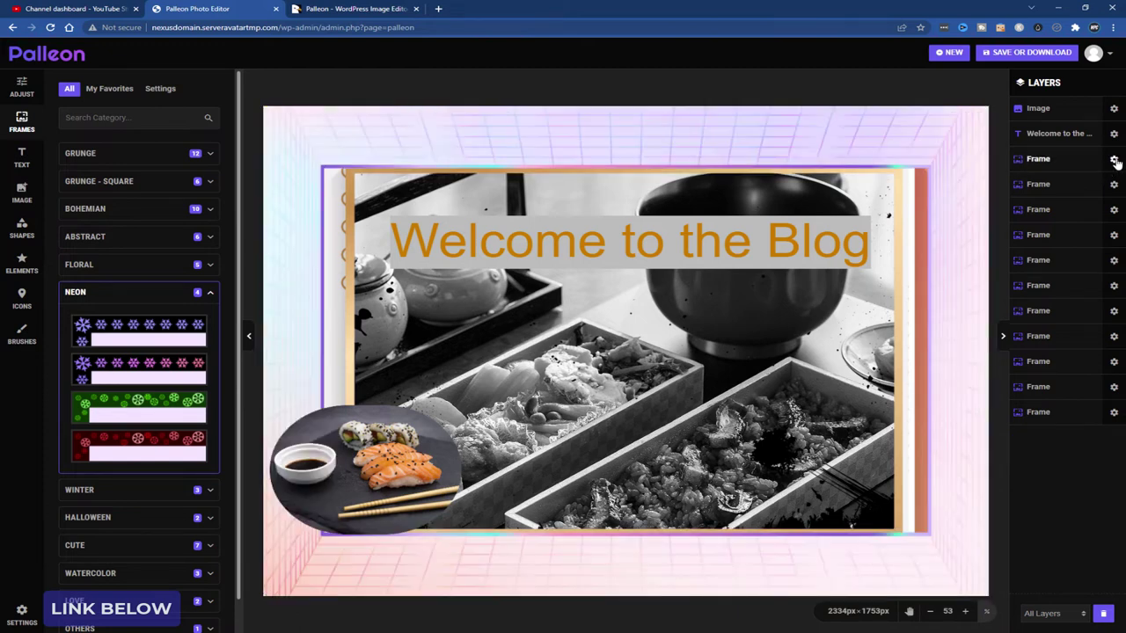
click(1087, 160)
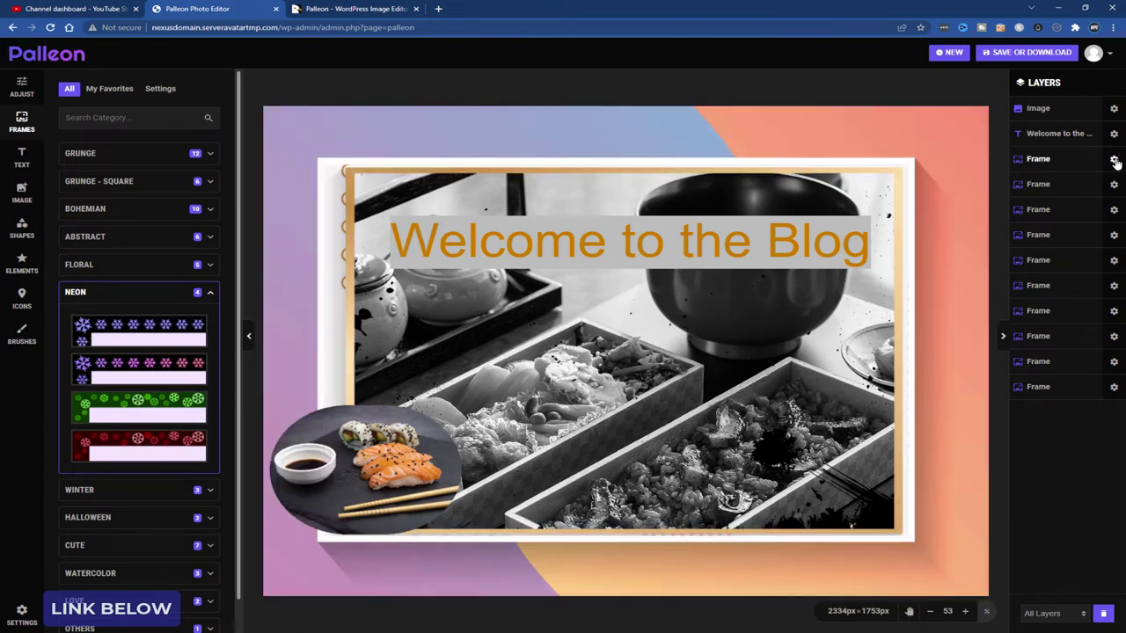
click(1114, 160)
click(1087, 160)
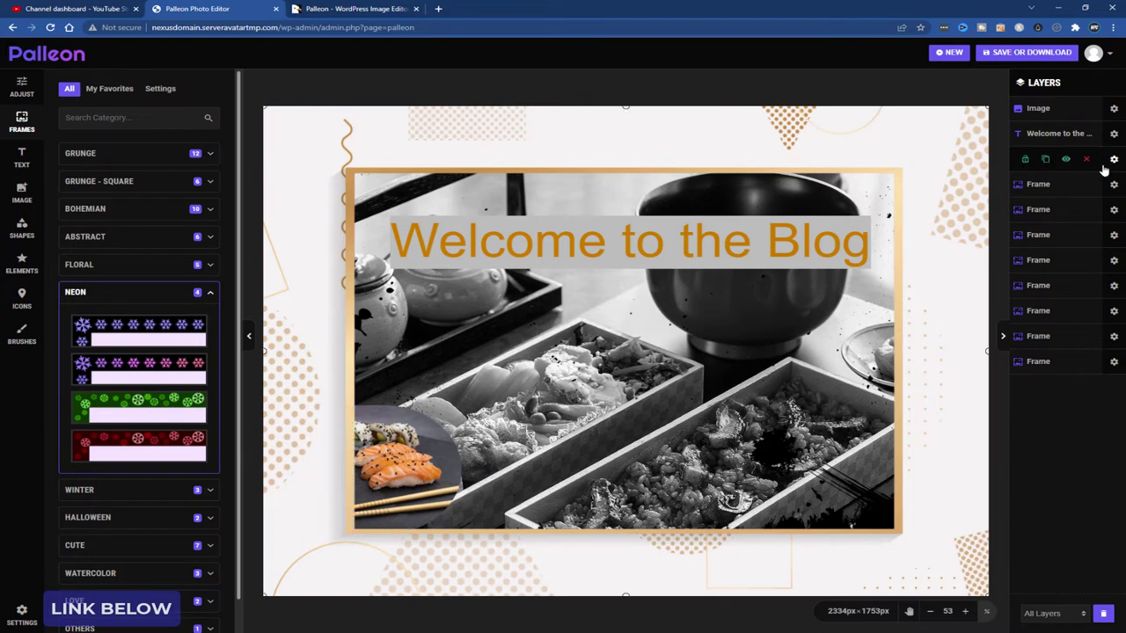
click(1087, 161)
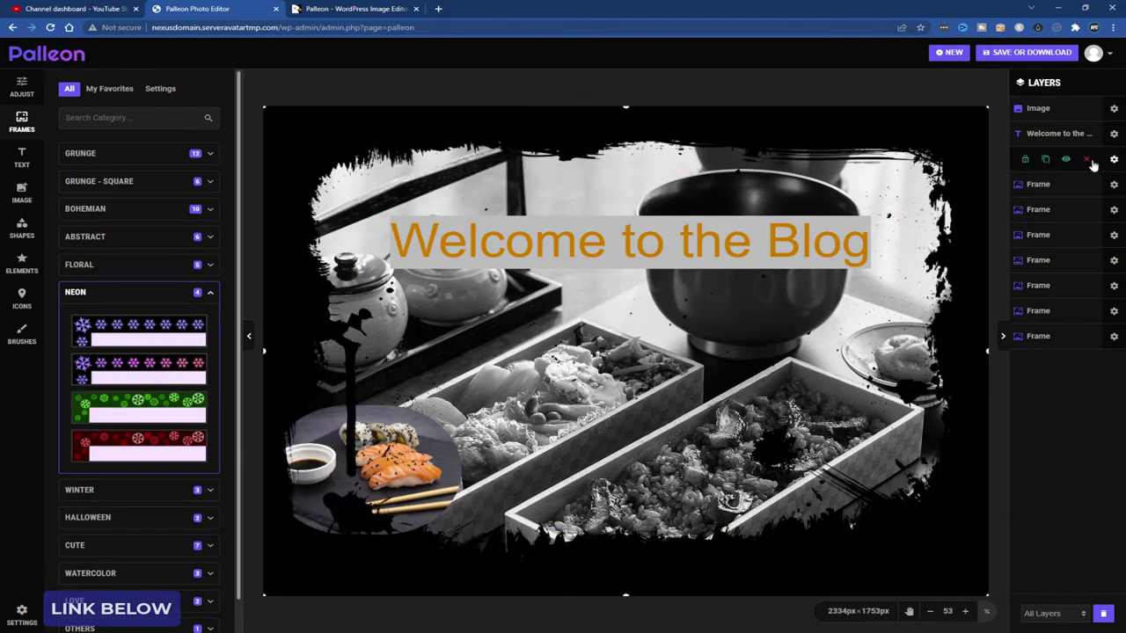
click(1088, 161)
click(1088, 161)
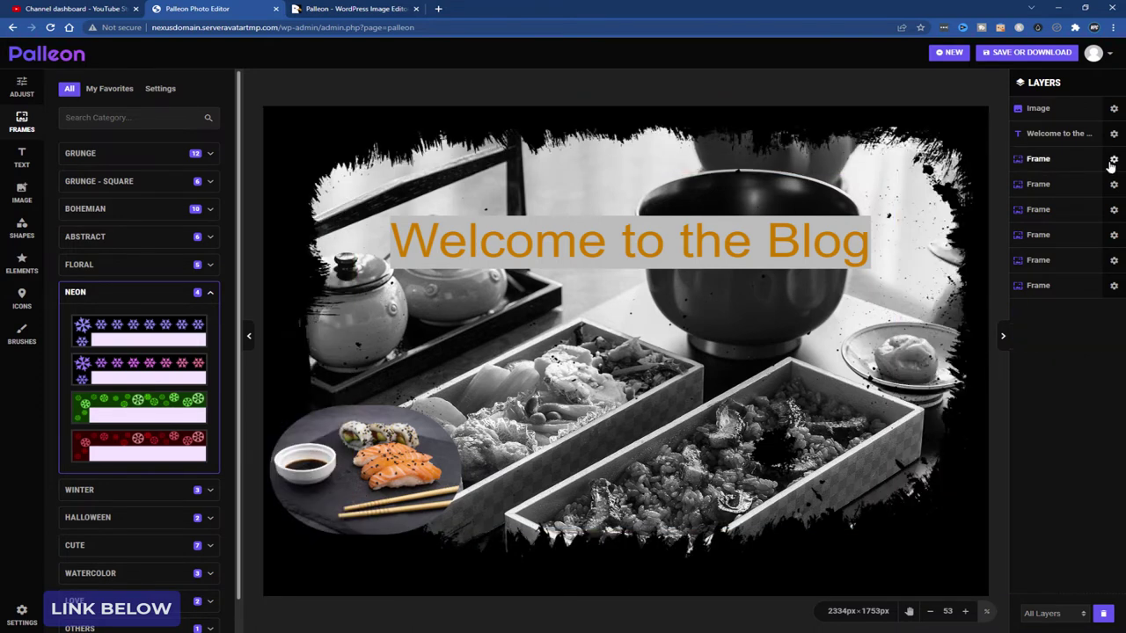
click(1113, 160)
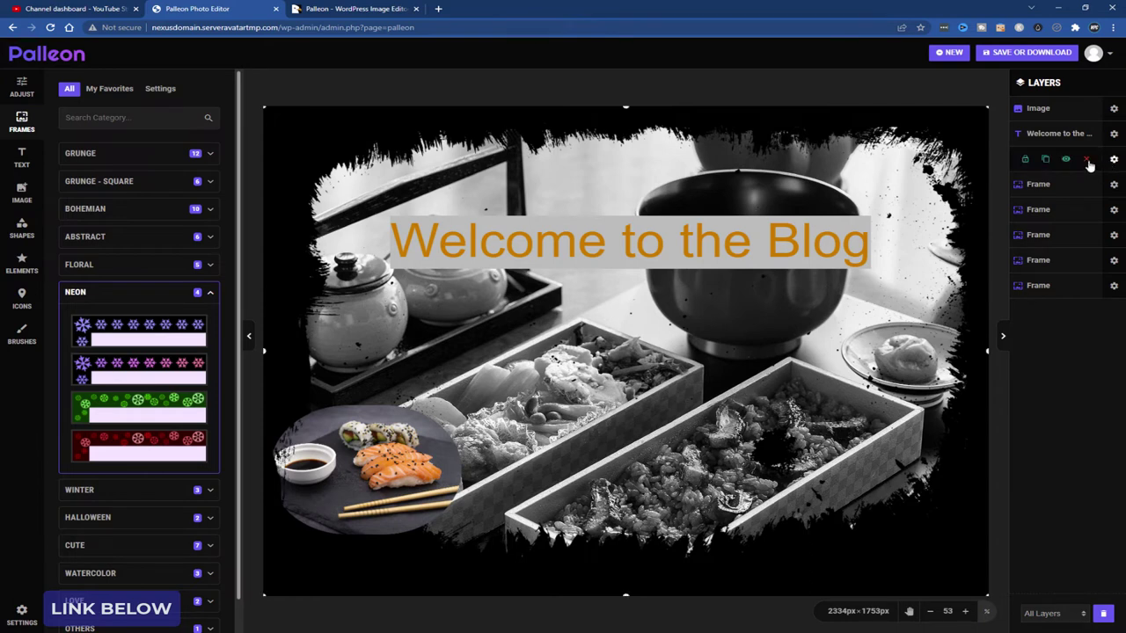
click(1088, 161)
click(1113, 160)
click(1087, 161)
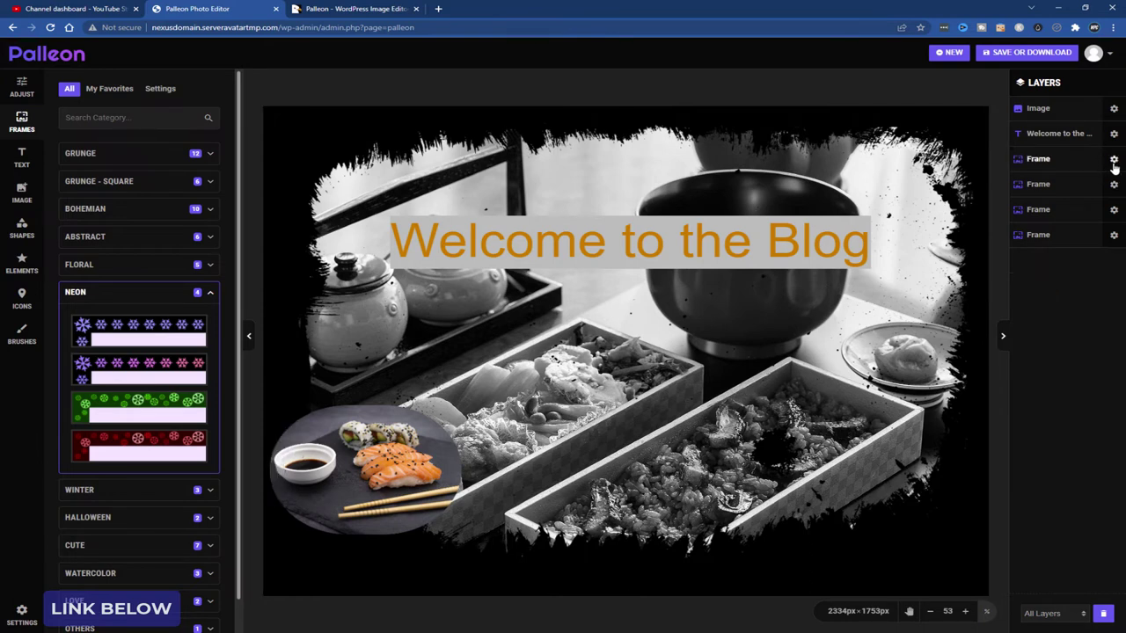
click(1088, 161)
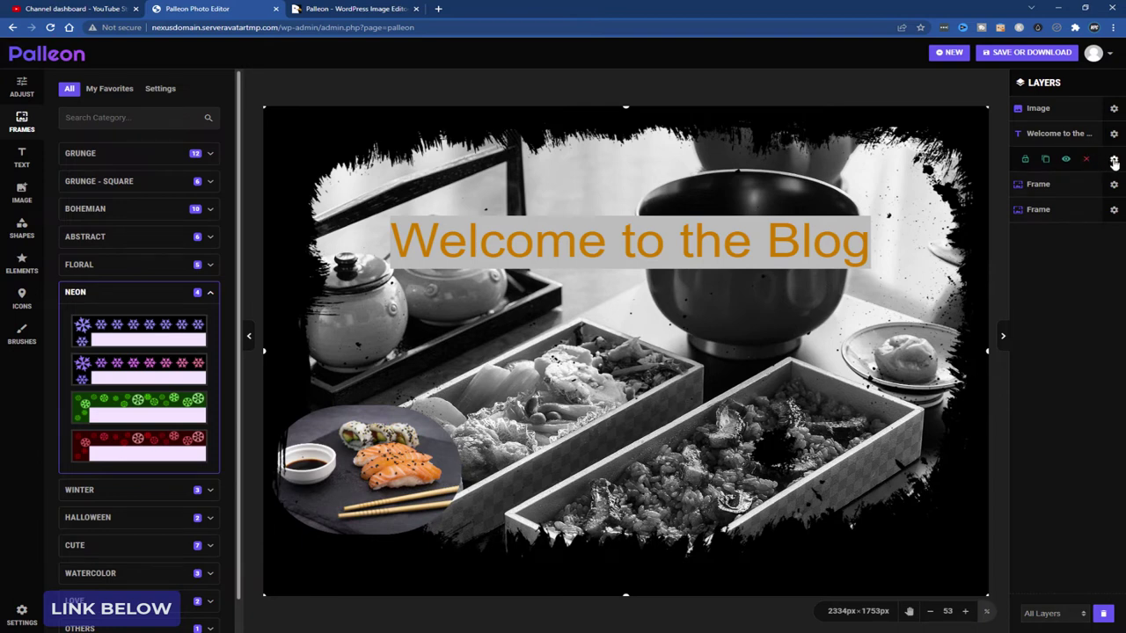
click(1087, 161)
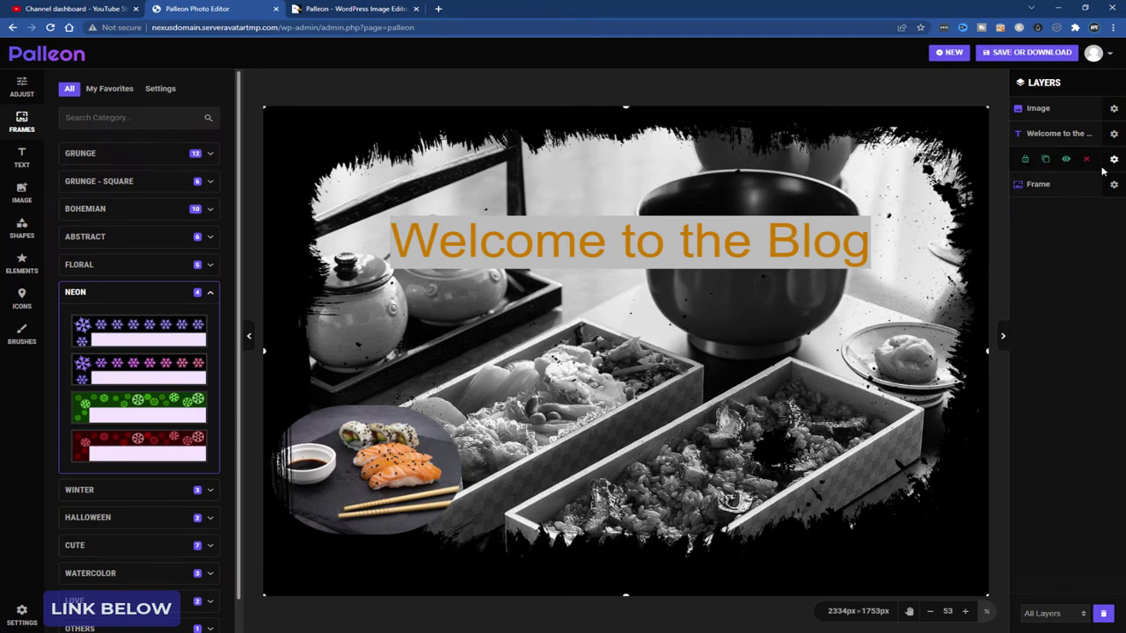
click(1088, 161)
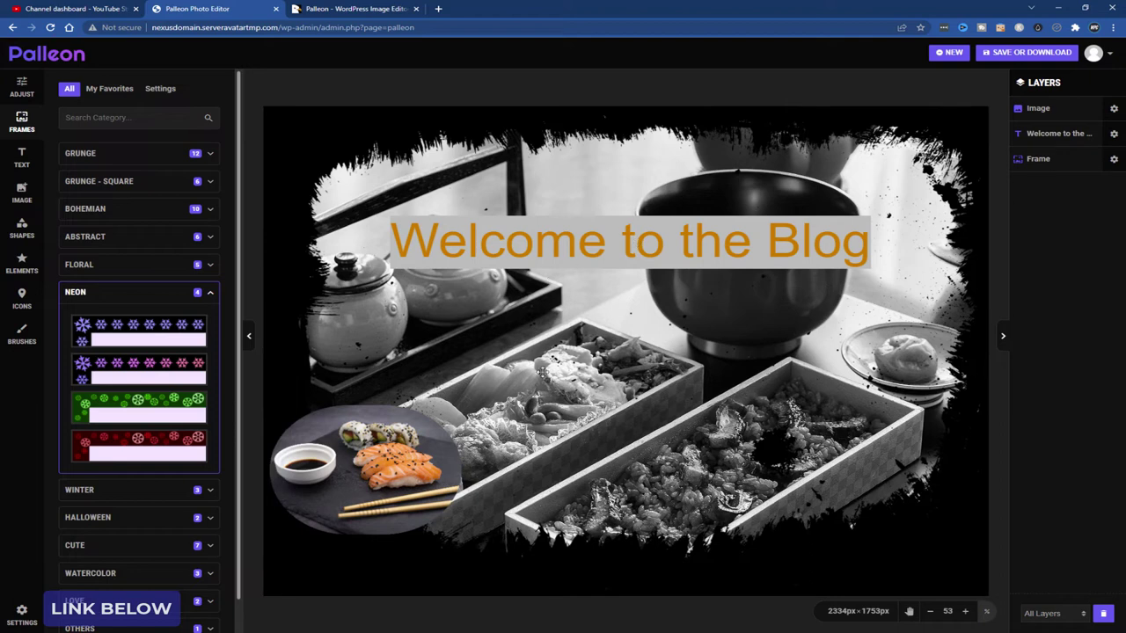
Rotate the sushi inset 17 degrees, leaving its opacity and skew unchanged.
drag(391, 444, 395, 449)
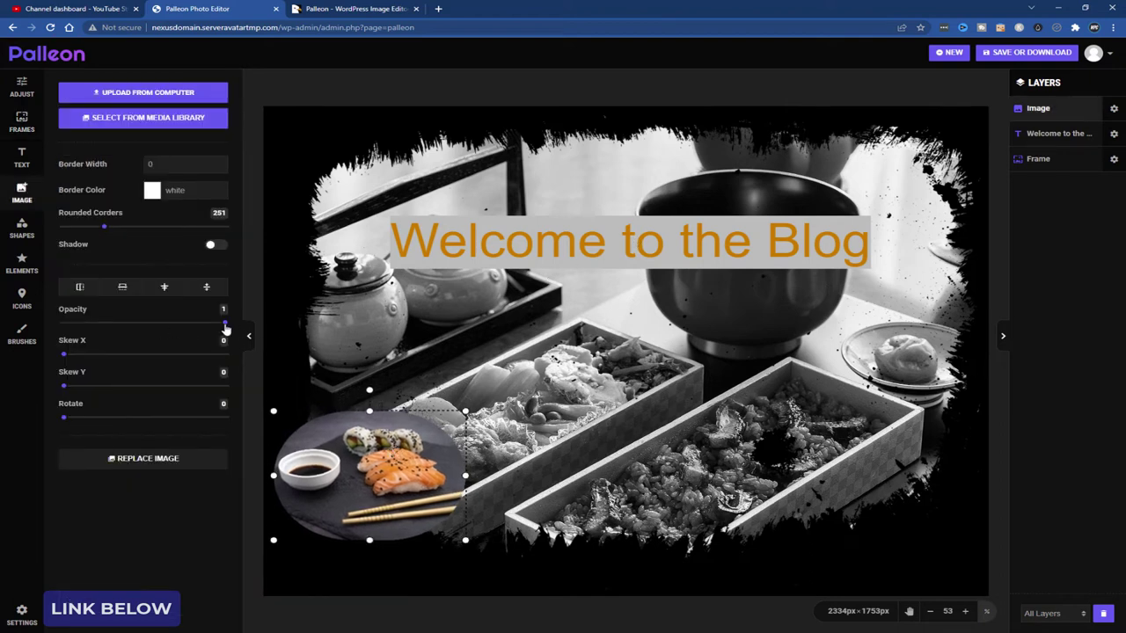
drag(222, 325, 274, 341)
mouse_move(64, 356)
mouse_down()
mouse_move(100, 359)
mouse_move(62, 362)
mouse_up()
drag(67, 421, 73, 422)
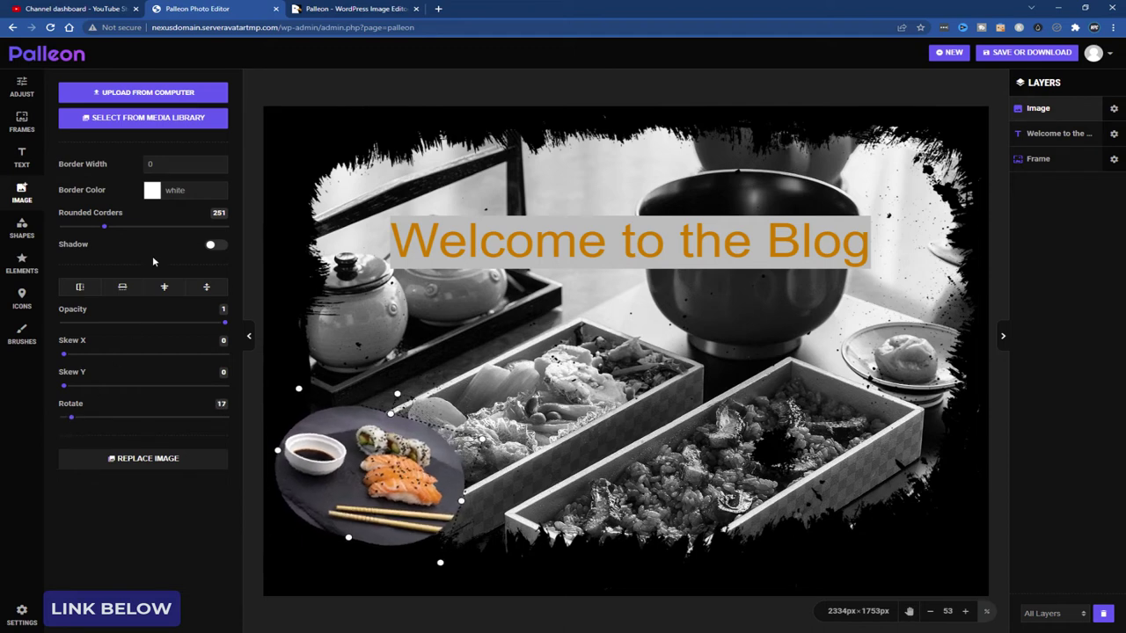
Choose Triangle as the shape type in the Shapes panel.
click(22, 227)
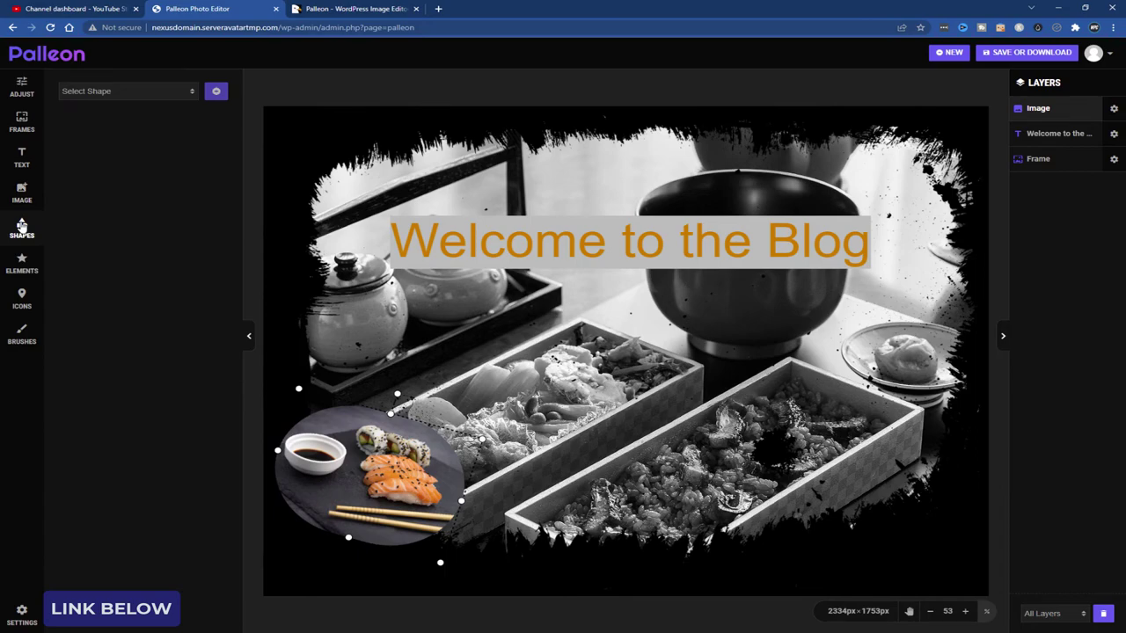
click(343, 9)
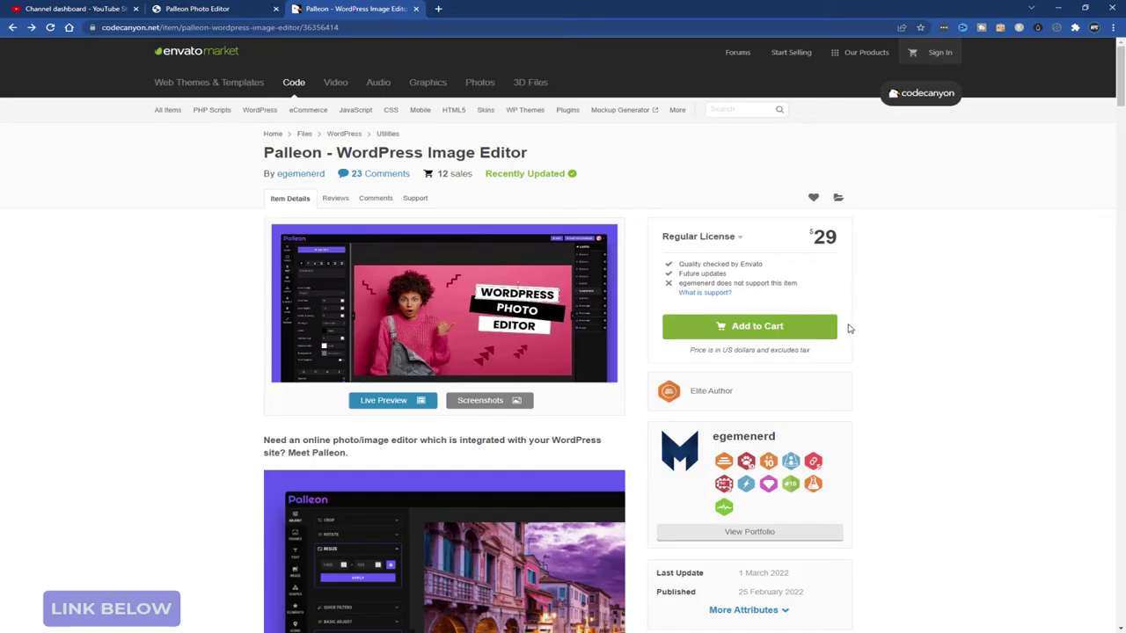
click(248, 7)
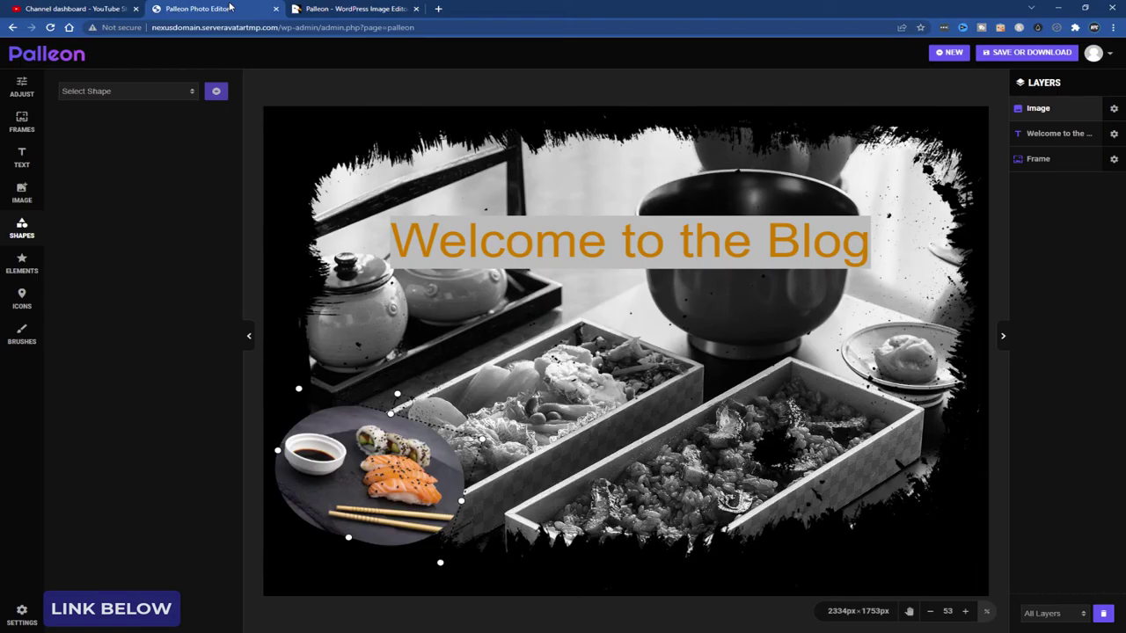
click(149, 95)
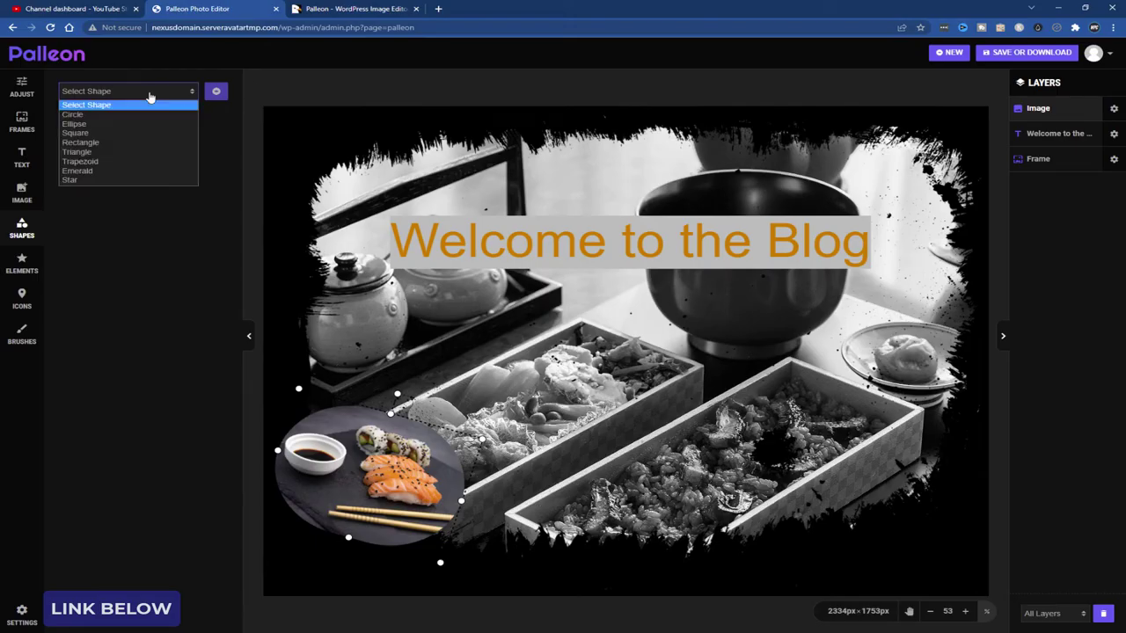
click(154, 153)
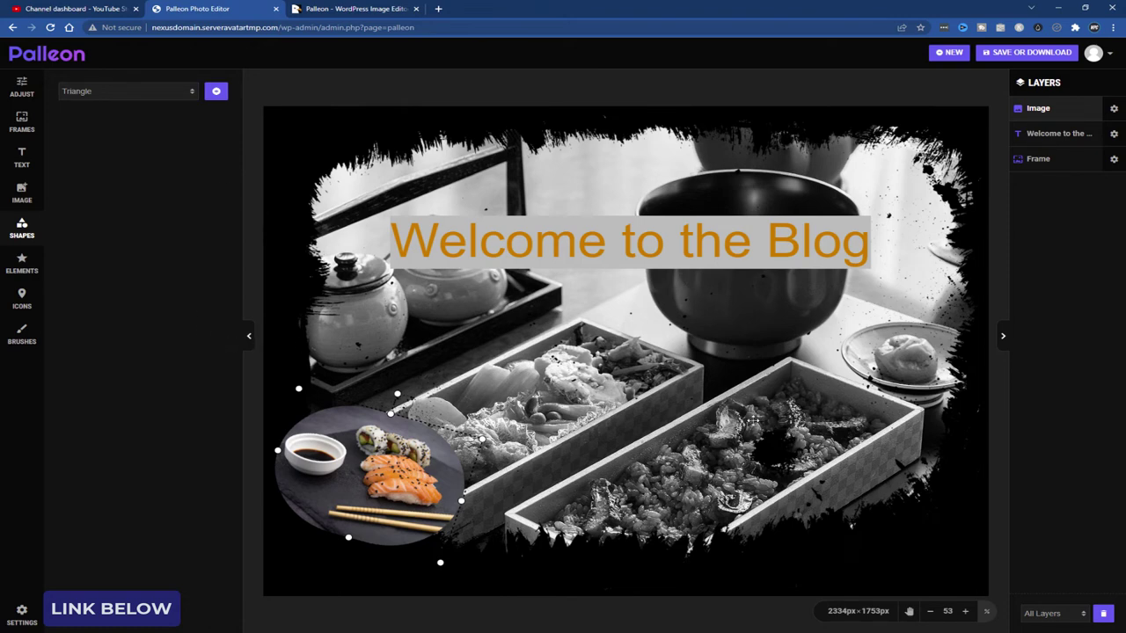
Nudge the sushi image right, then add a white triangle and shrink it onto the lower-right rice box.
drag(422, 453, 464, 441)
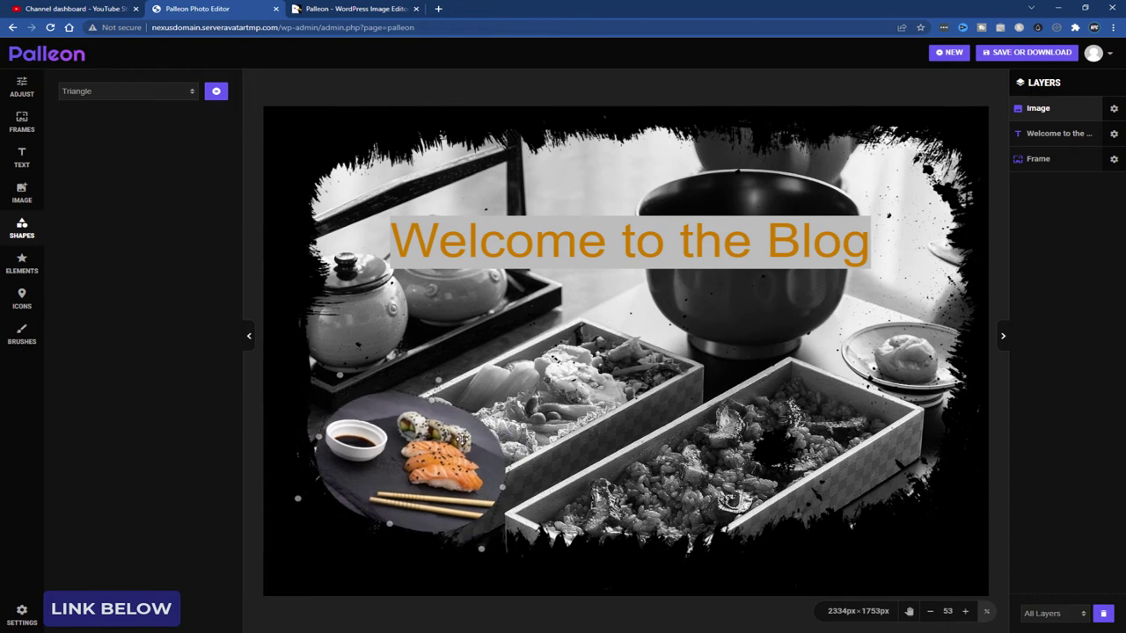
click(215, 91)
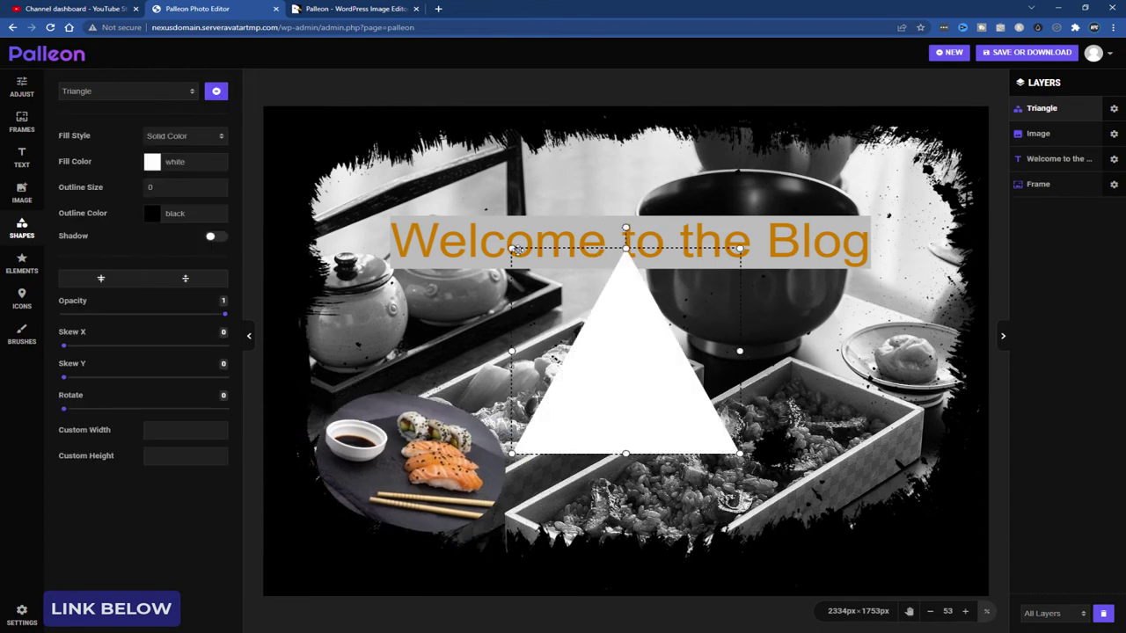
drag(510, 249, 623, 360)
drag(645, 405, 839, 437)
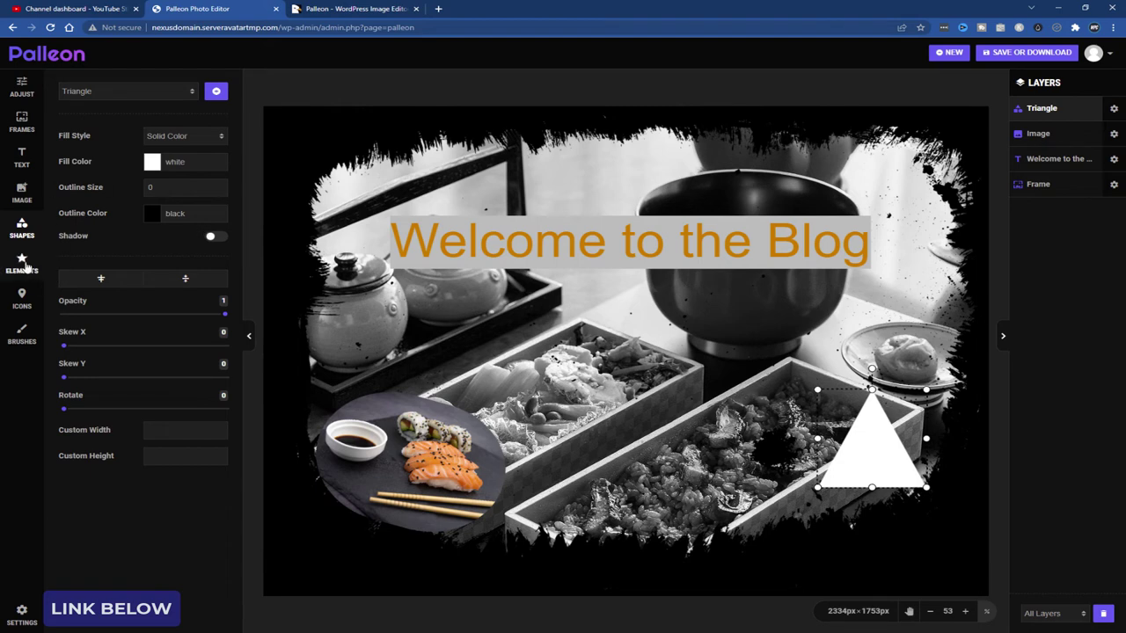
Add a white Ink Brush Strokes element, enlarge it, and drag it over the middle of the 'Welcome to the Blog' title.
click(22, 261)
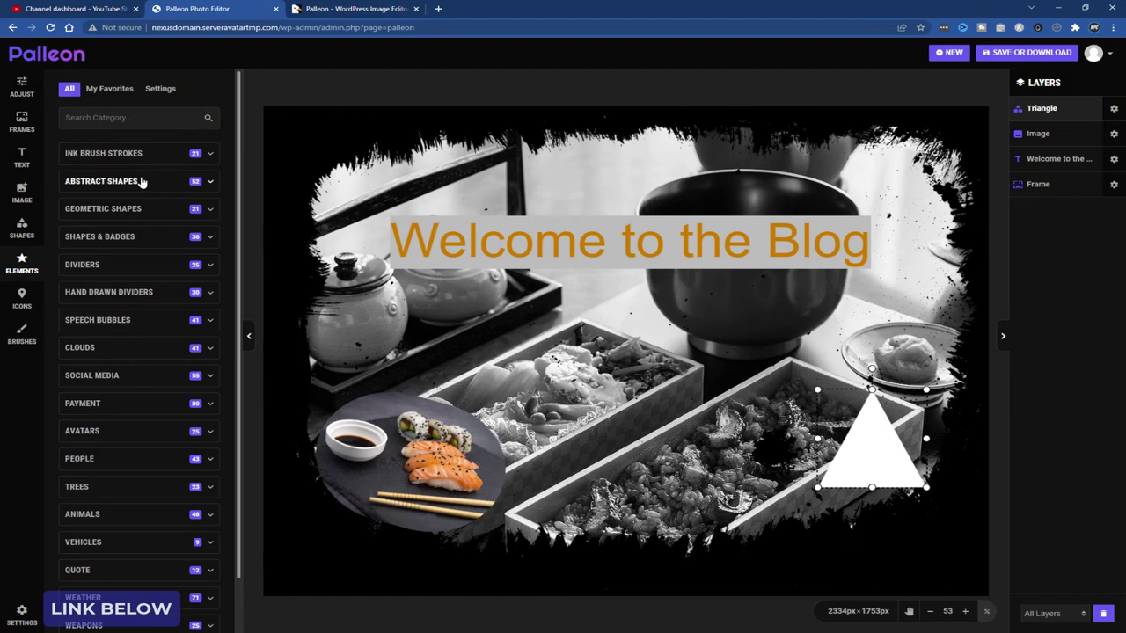
click(211, 154)
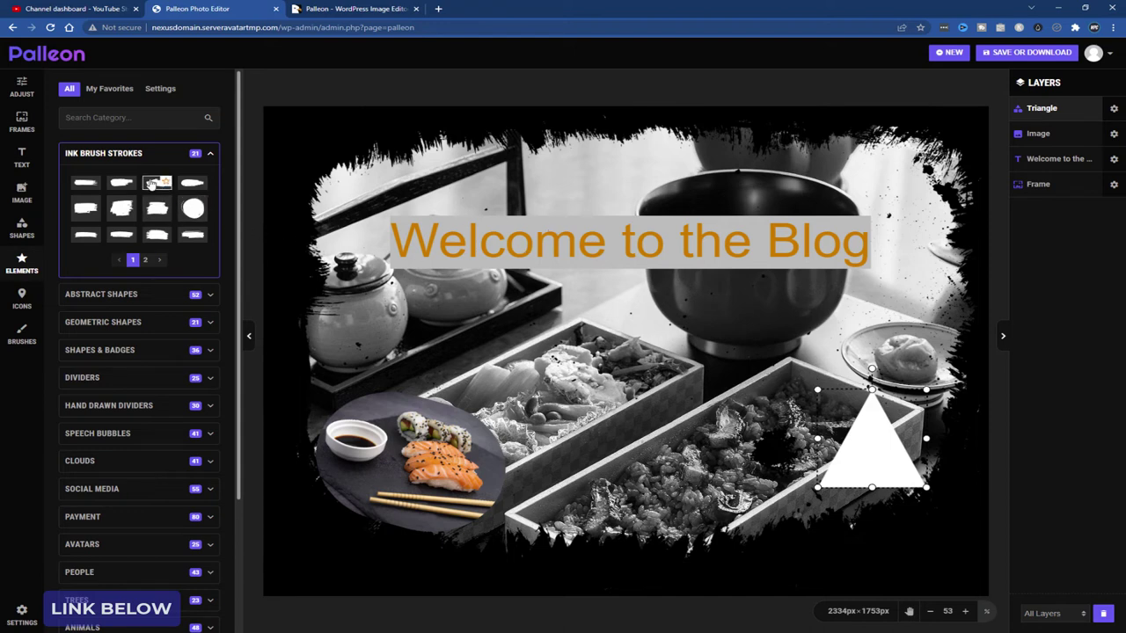
click(151, 183)
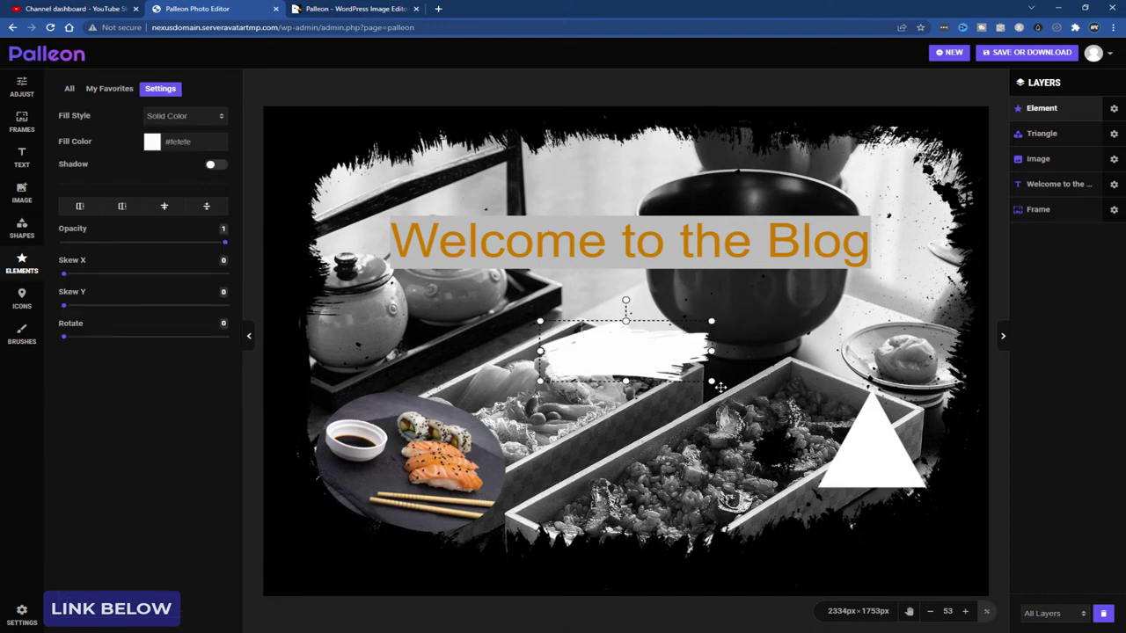
drag(711, 380, 904, 450)
drag(744, 410, 626, 251)
right_click(626, 252)
click(581, 239)
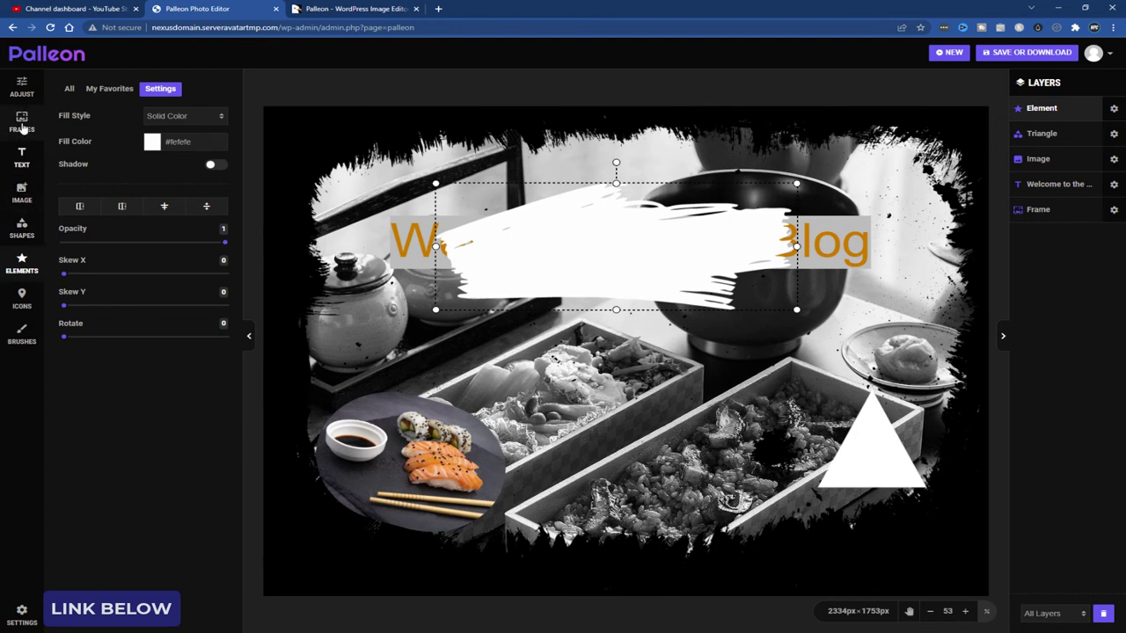
Reorder the brush-stroke Element layer below the 'Welcome to the…' title layer, just above the grunge Frame.
click(24, 92)
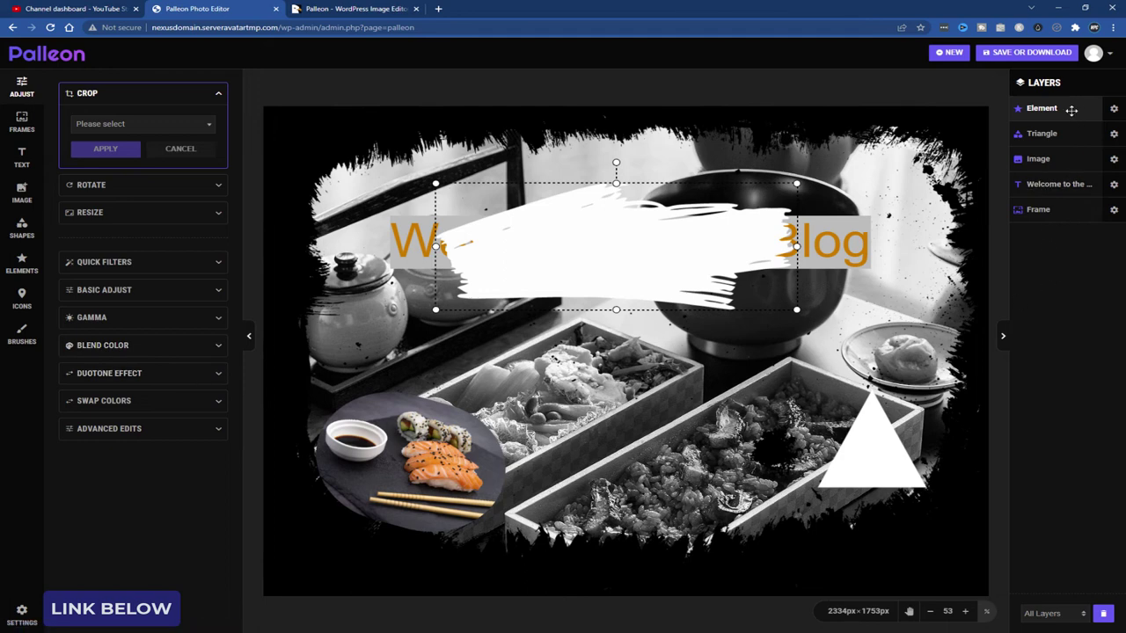
drag(1073, 110, 1075, 188)
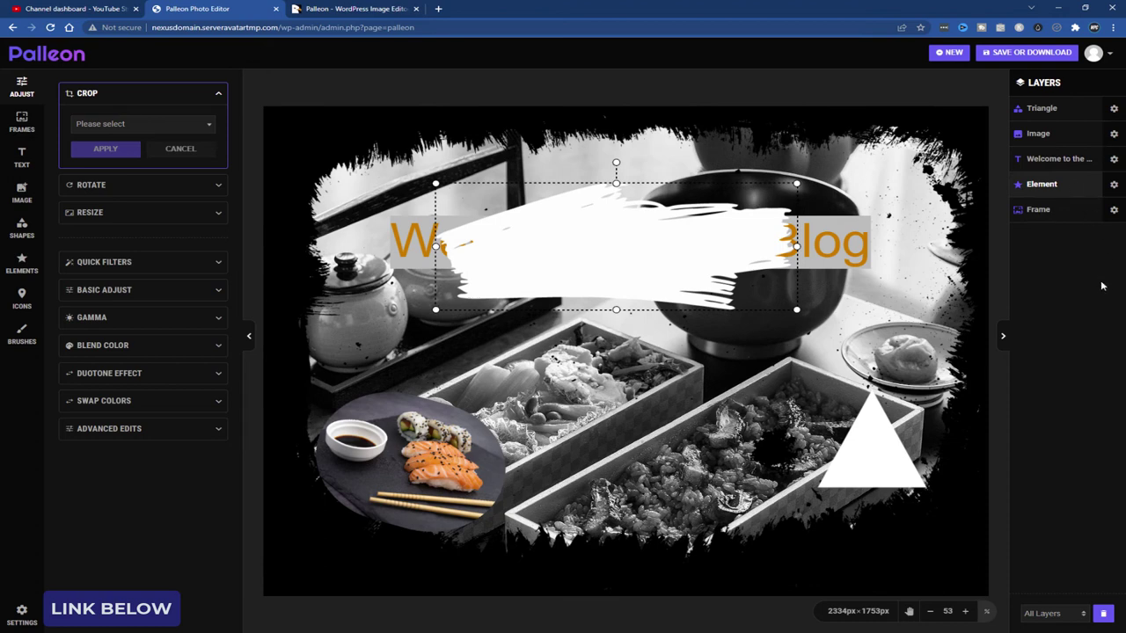
click(1074, 614)
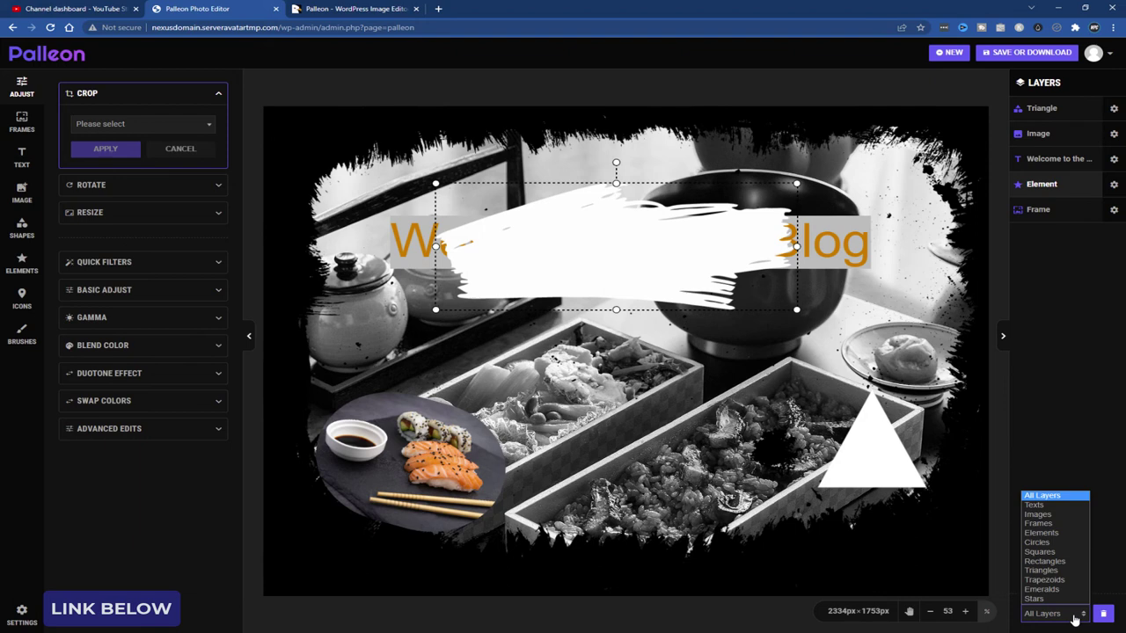
click(1073, 614)
mouse_move(1051, 185)
mouse_down()
mouse_move(1056, 211)
mouse_move(1058, 184)
mouse_up()
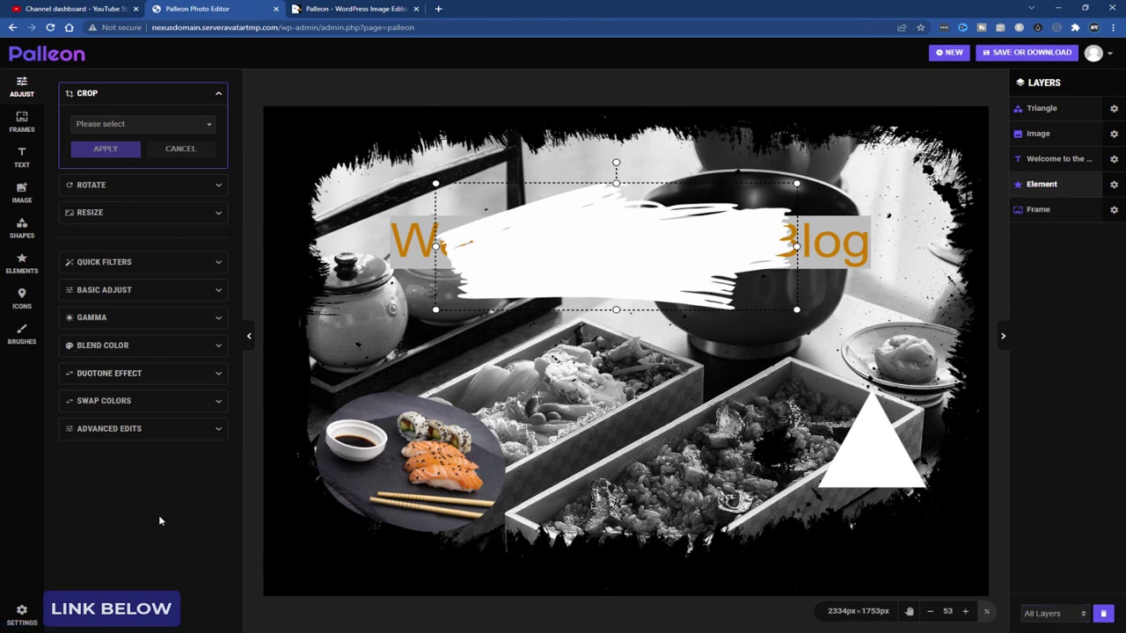
click(22, 87)
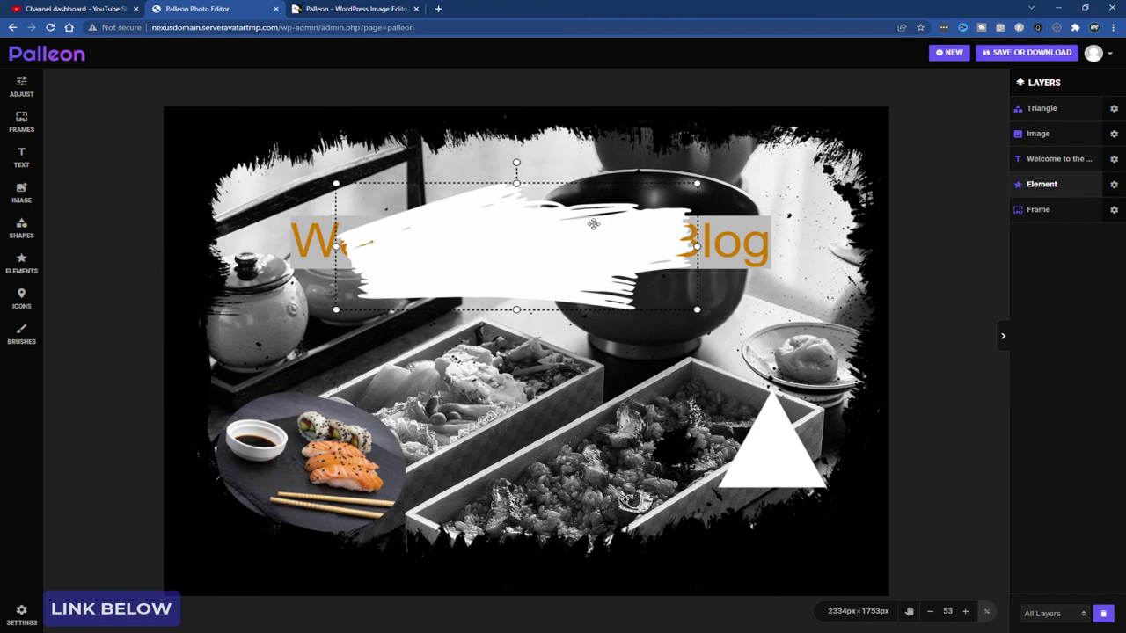
Delete the white brush-stroke Element layer covering the title.
right_click(593, 224)
click(438, 216)
click(1114, 188)
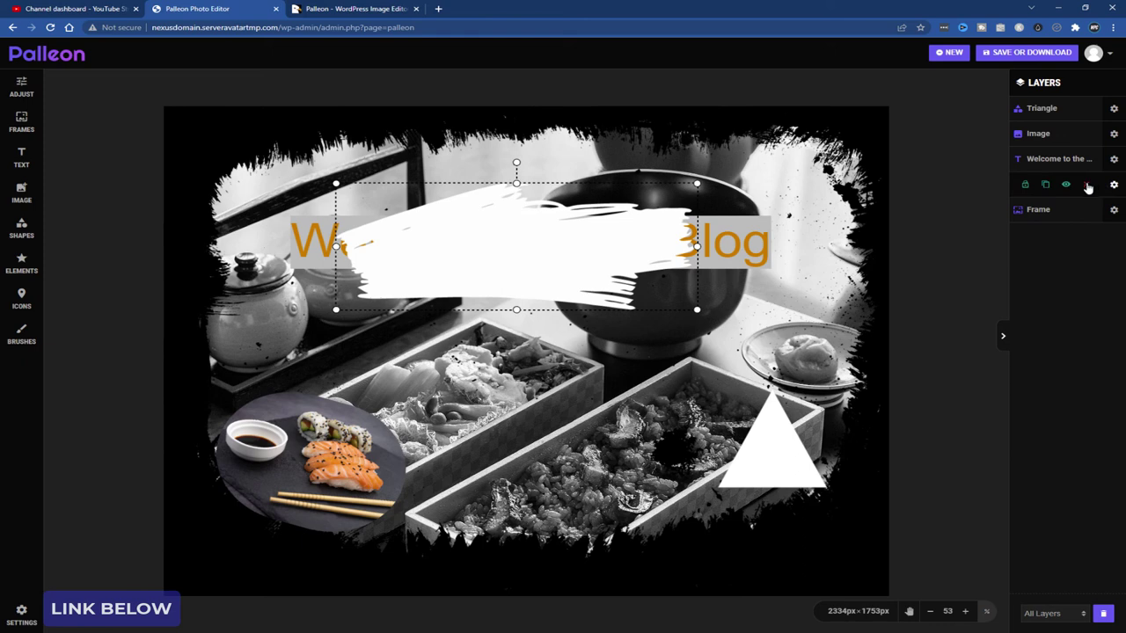
click(1087, 185)
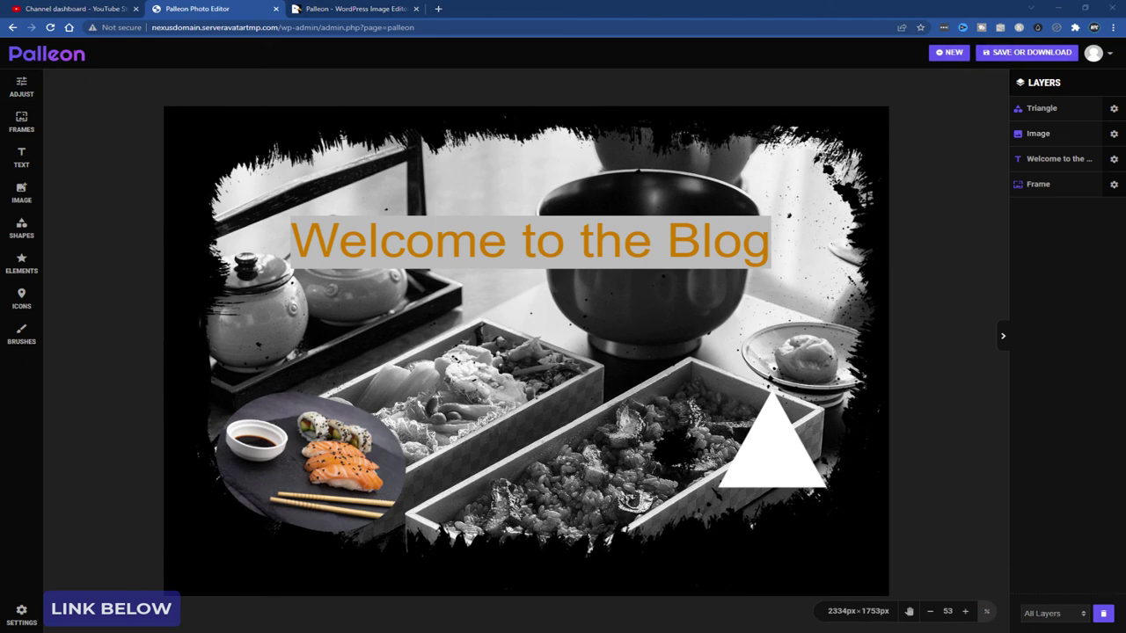
Delete the round sushi Image layer and the grunge Frame layer.
click(330, 425)
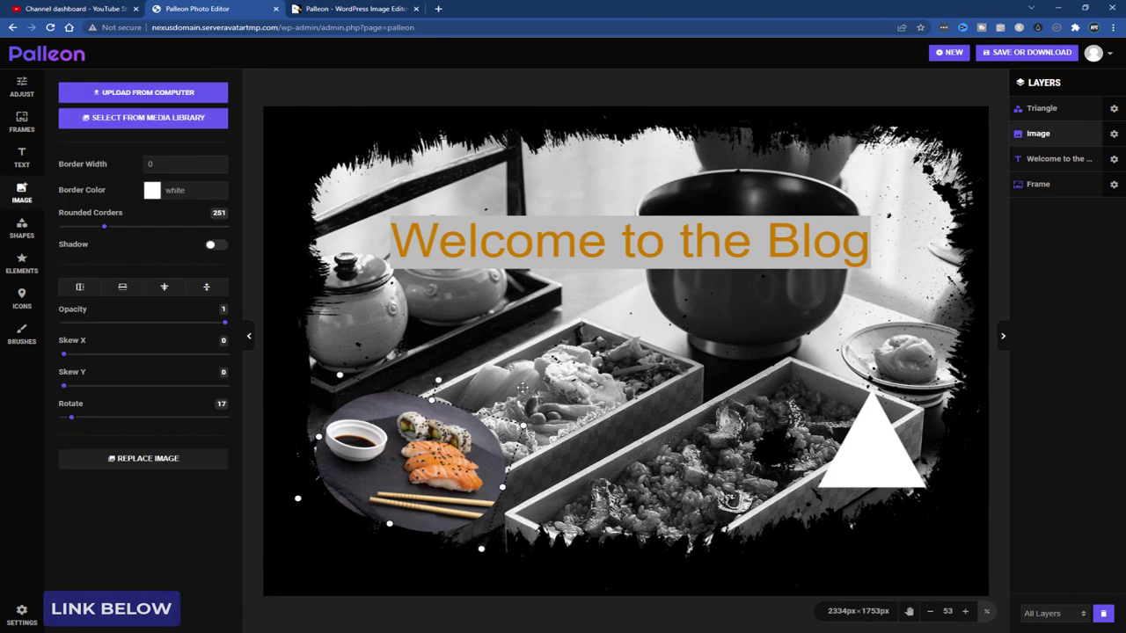
click(1113, 134)
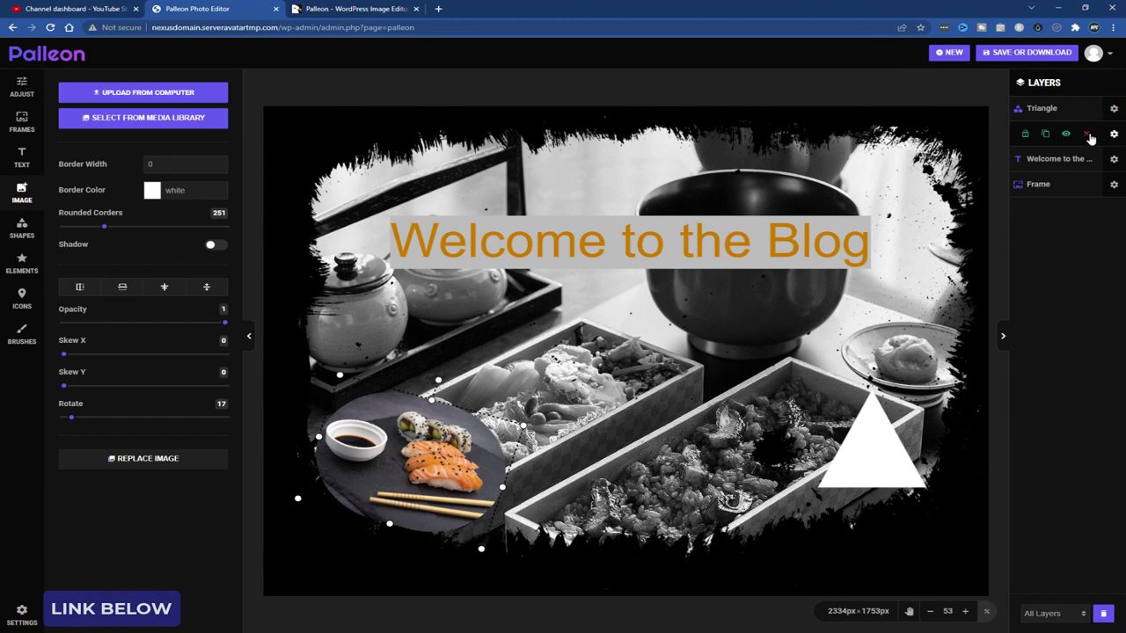
click(1089, 137)
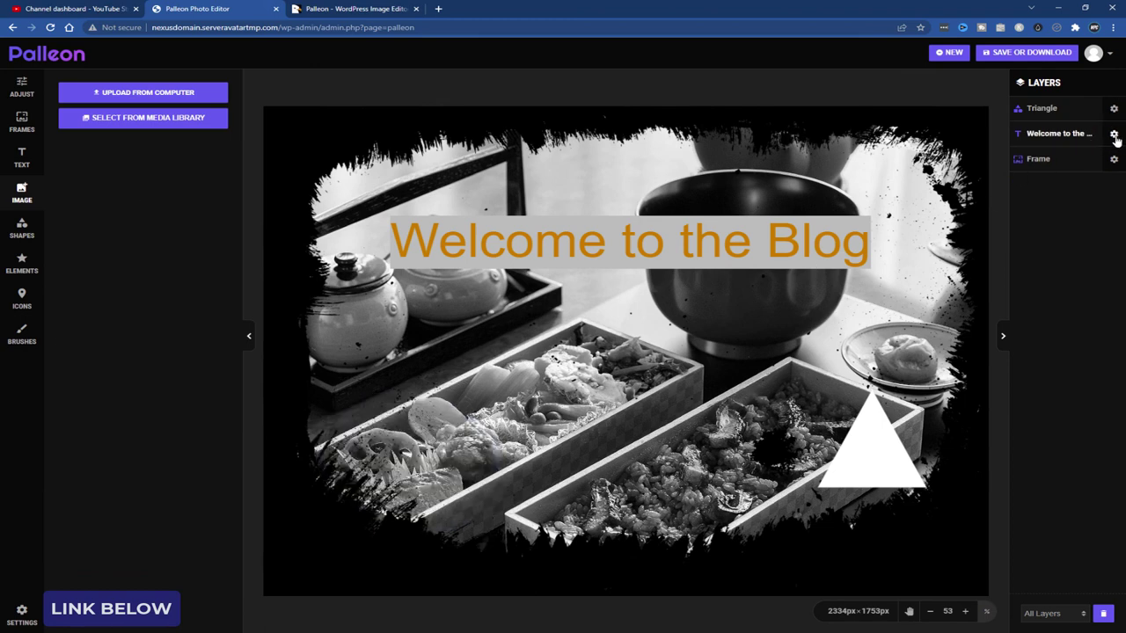
click(1113, 134)
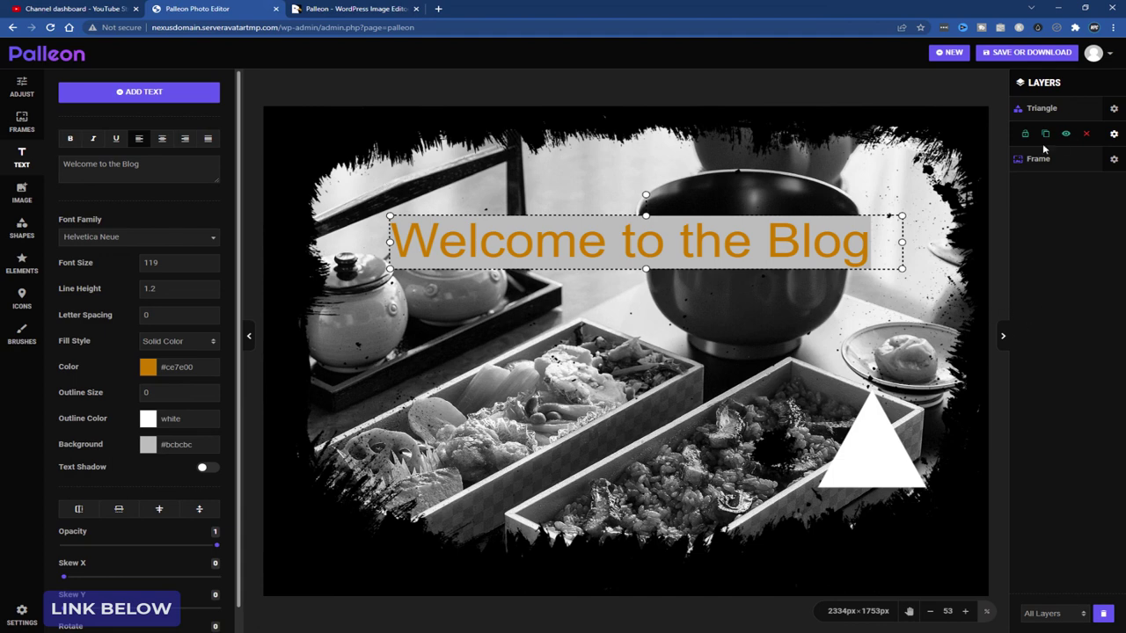
click(1113, 160)
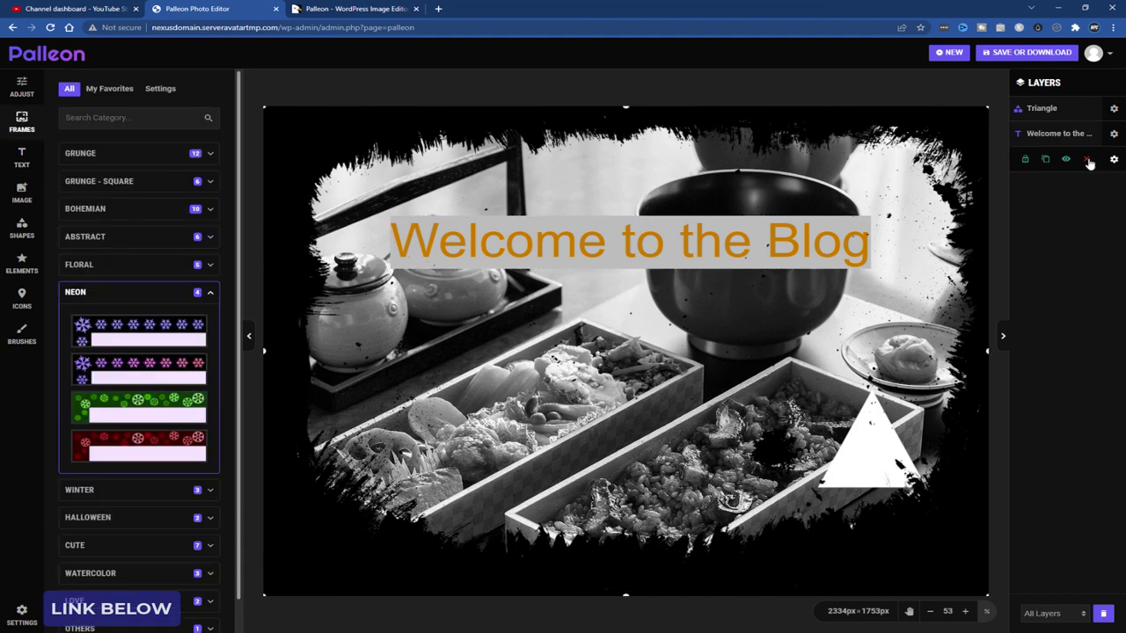
click(1088, 161)
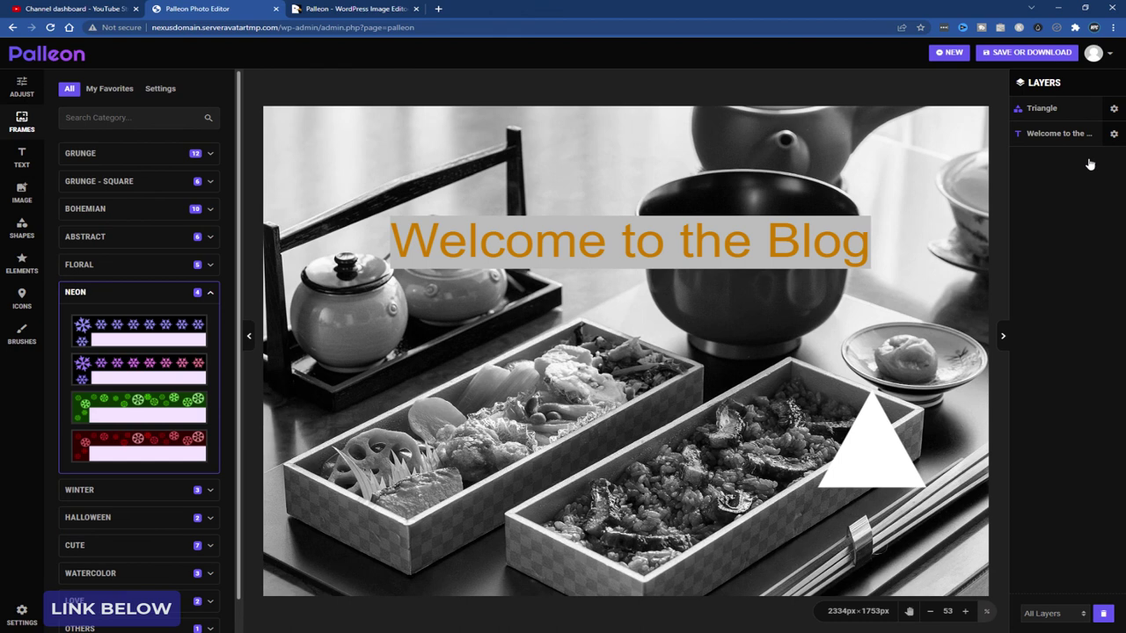
click(550, 256)
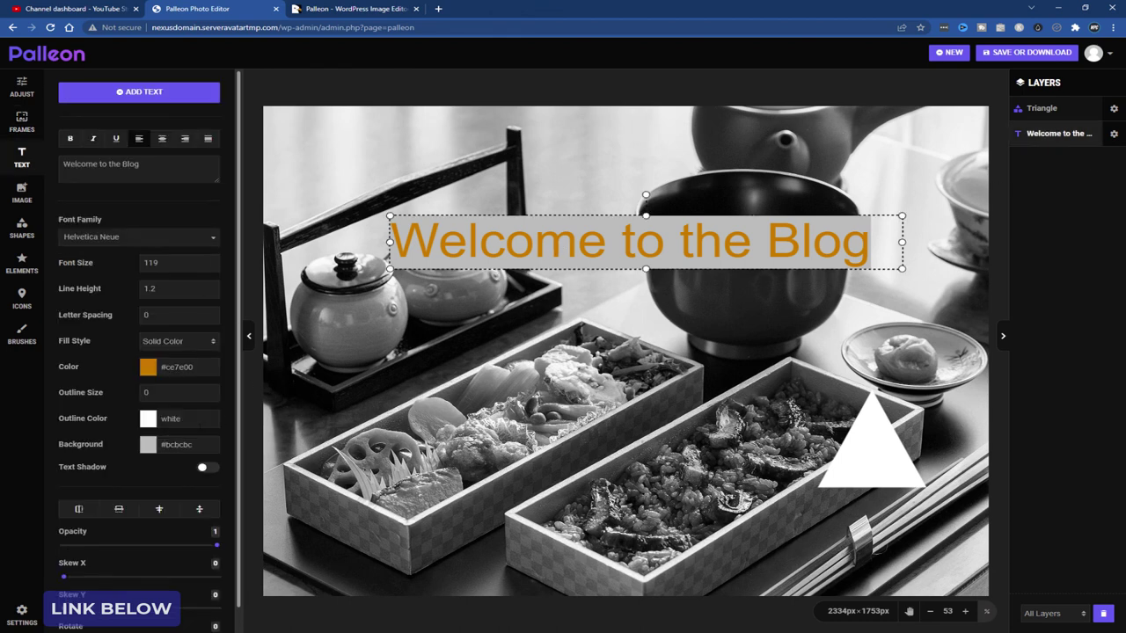
click(632, 323)
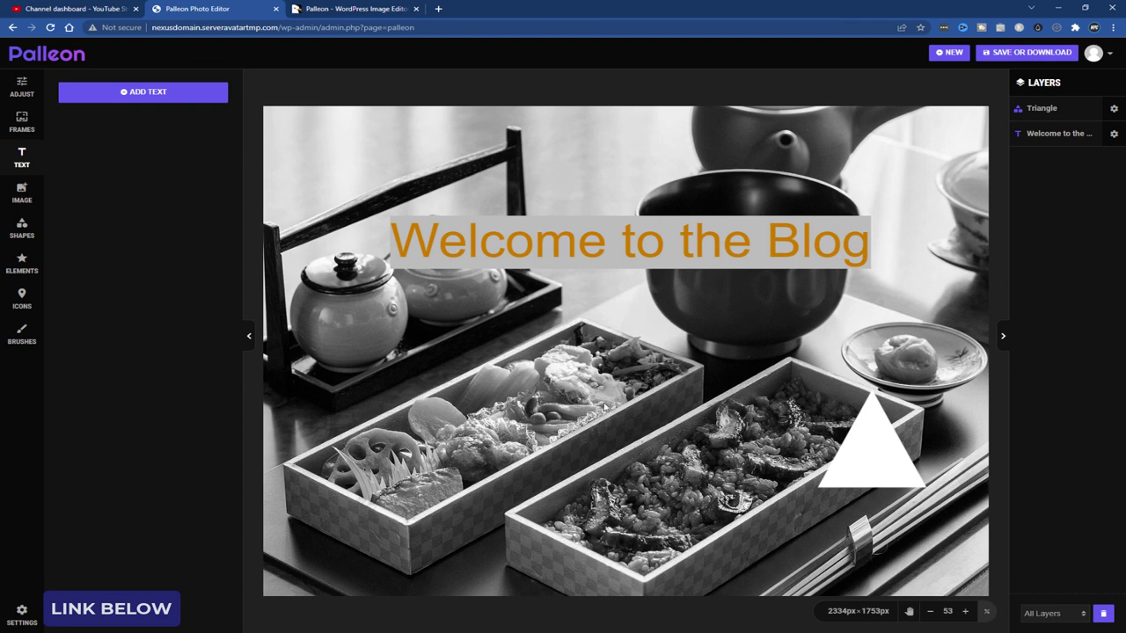